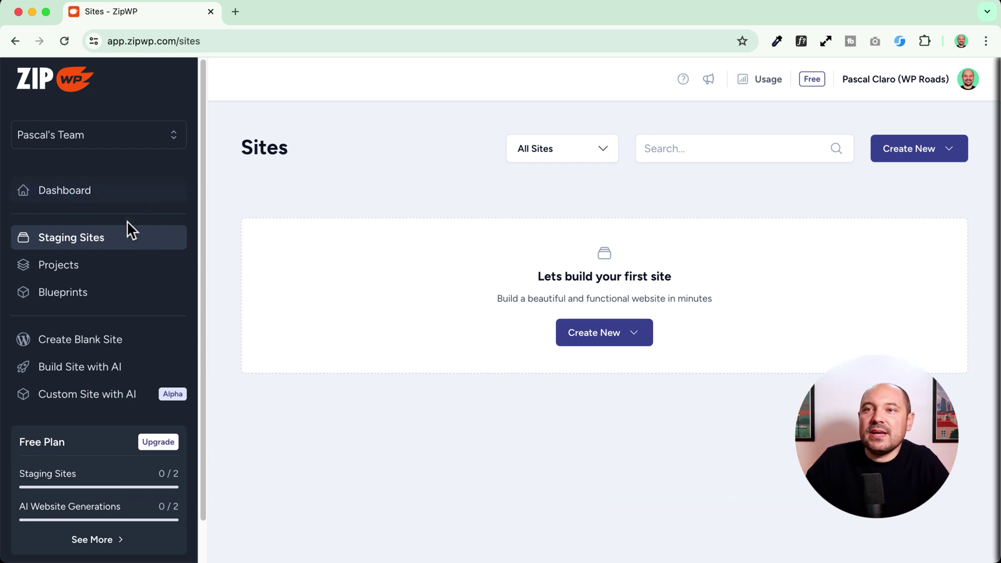
- Start a new blank site and enter 'WP Roads Test Site' as its label
left_click(609, 341)
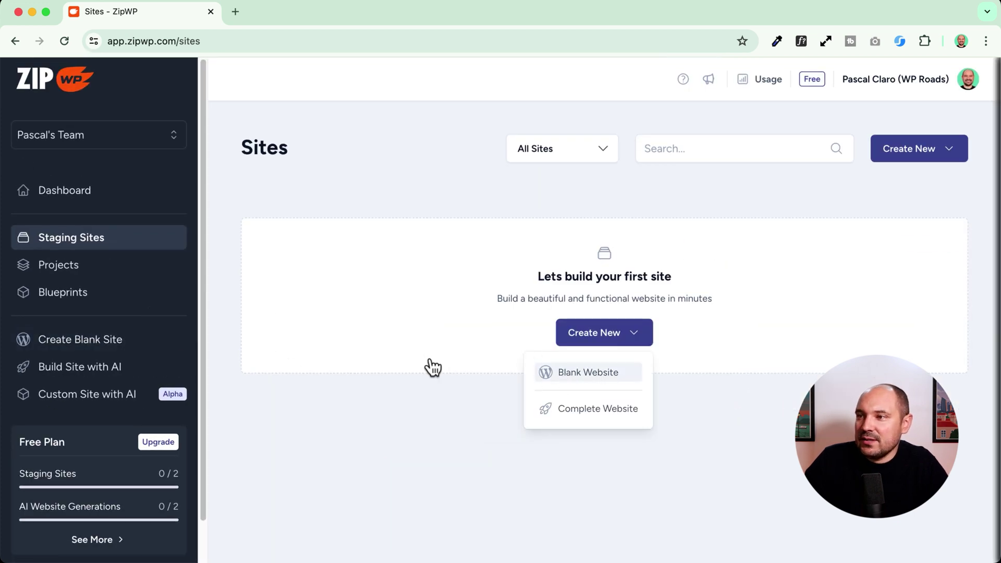
left_click(905, 157)
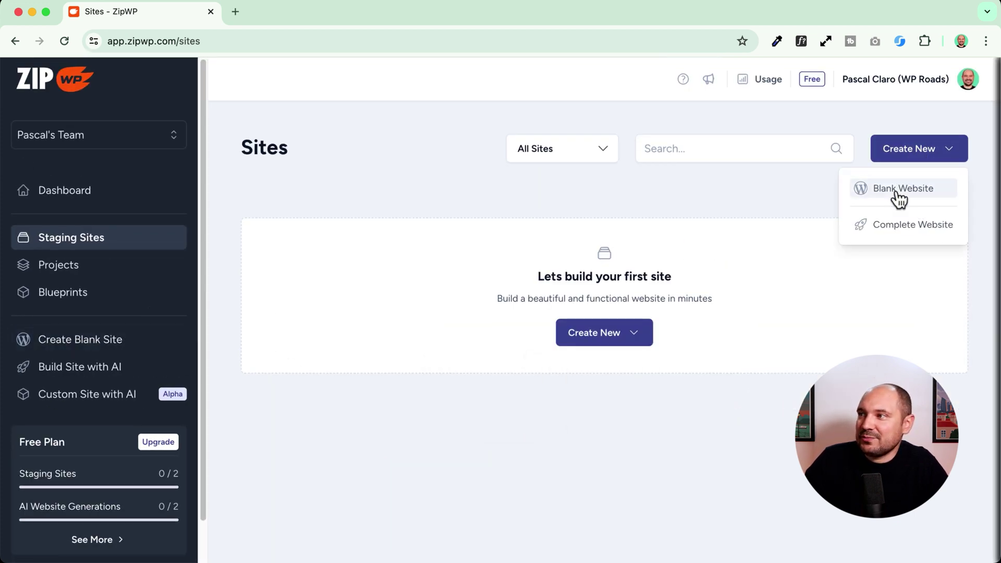
left_click(100, 350)
left_click(383, 323)
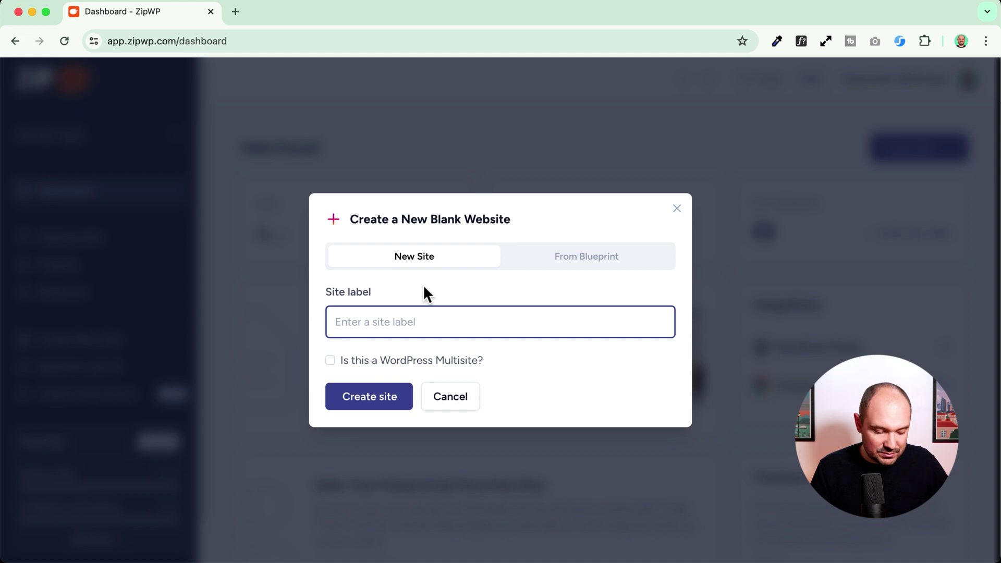
type("WP Road")
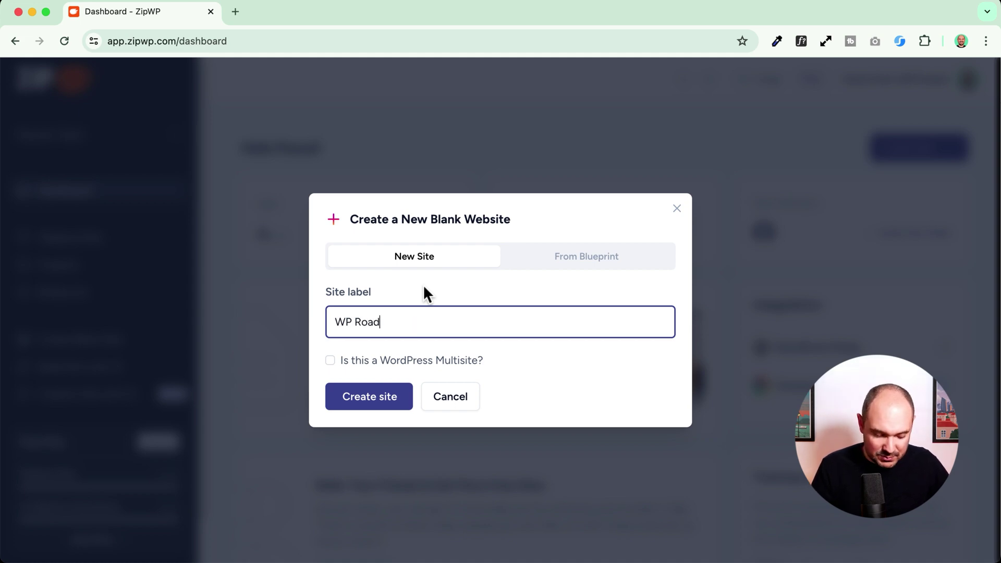
type("s Test Site")
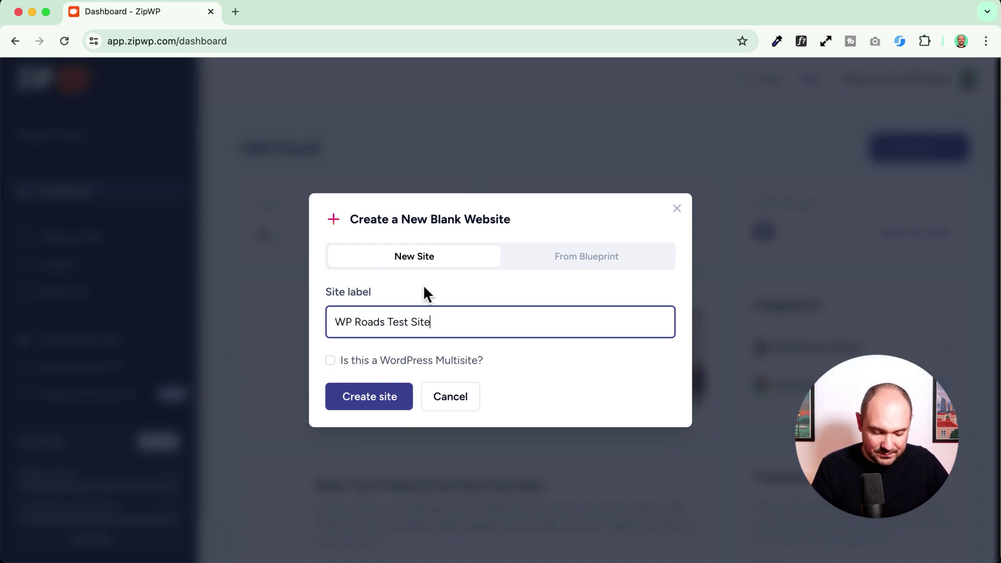
- Look over the Multisite and blueprint alternatives, then create the blank site
double_click(418, 361)
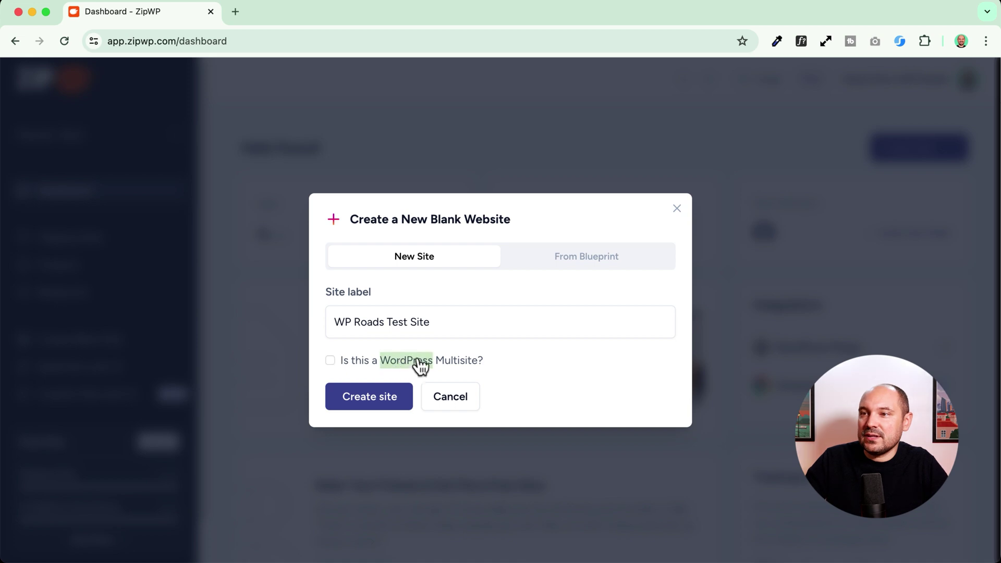
left_click(572, 260)
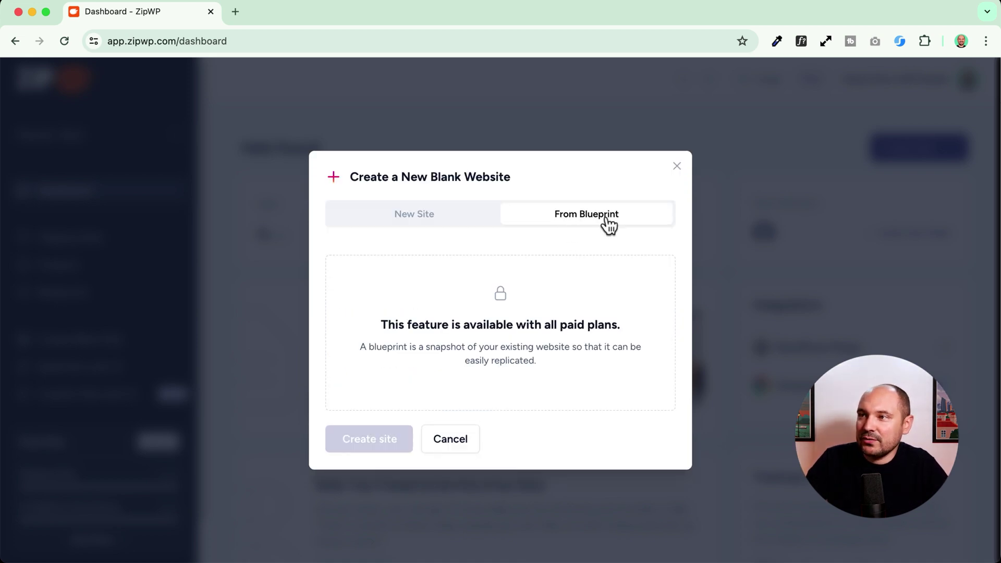
left_click(443, 215)
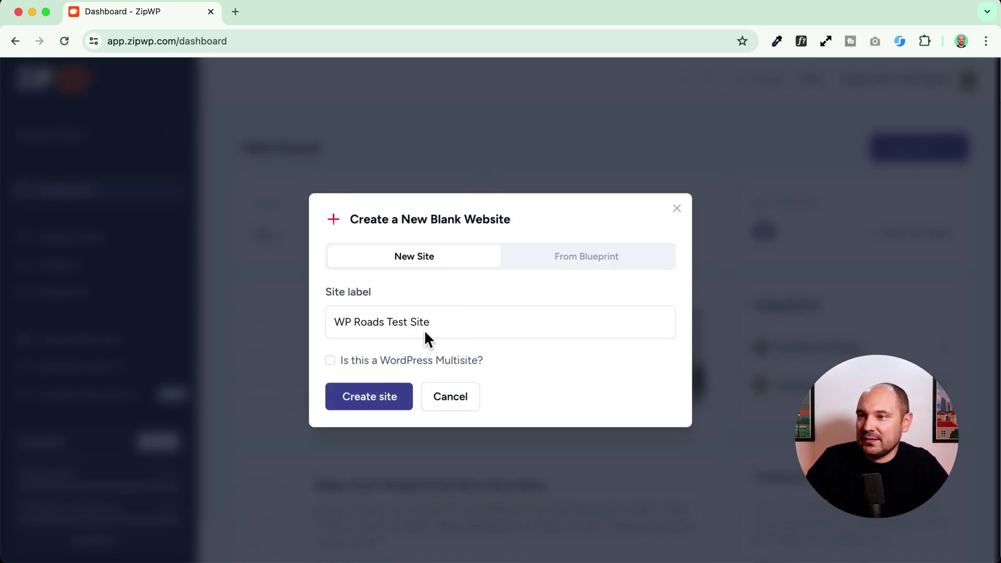
left_click(369, 395)
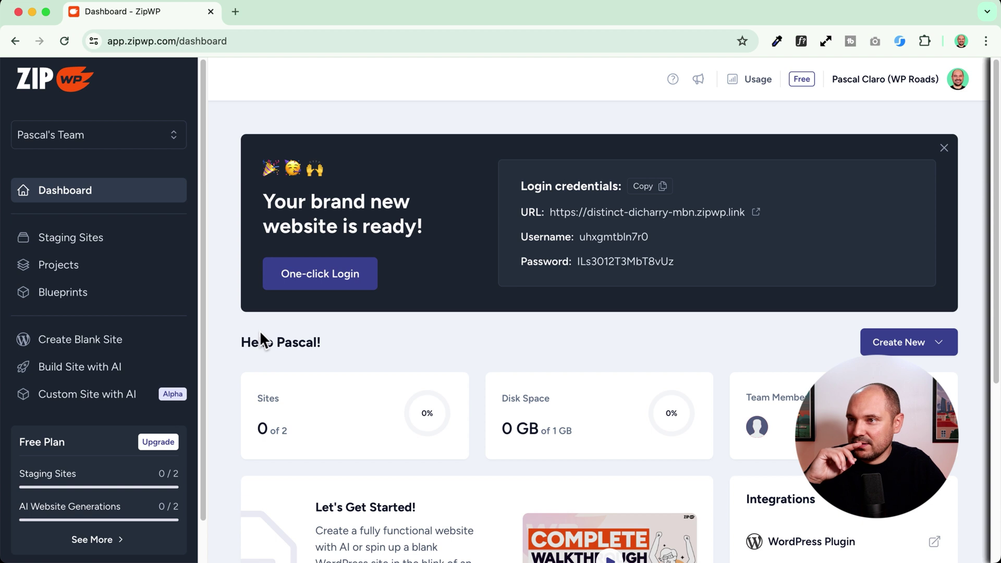
- Log into the WP Roads Test Site WordPress admin, scan the dashboard, and dismiss the upgrade popup
left_click(338, 277)
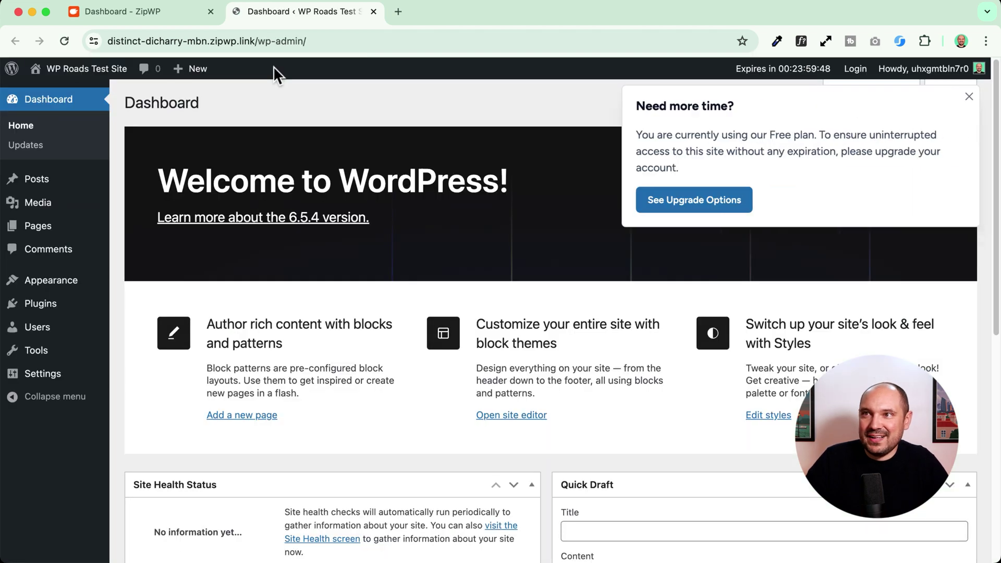
scroll(319, 245, "down", 5)
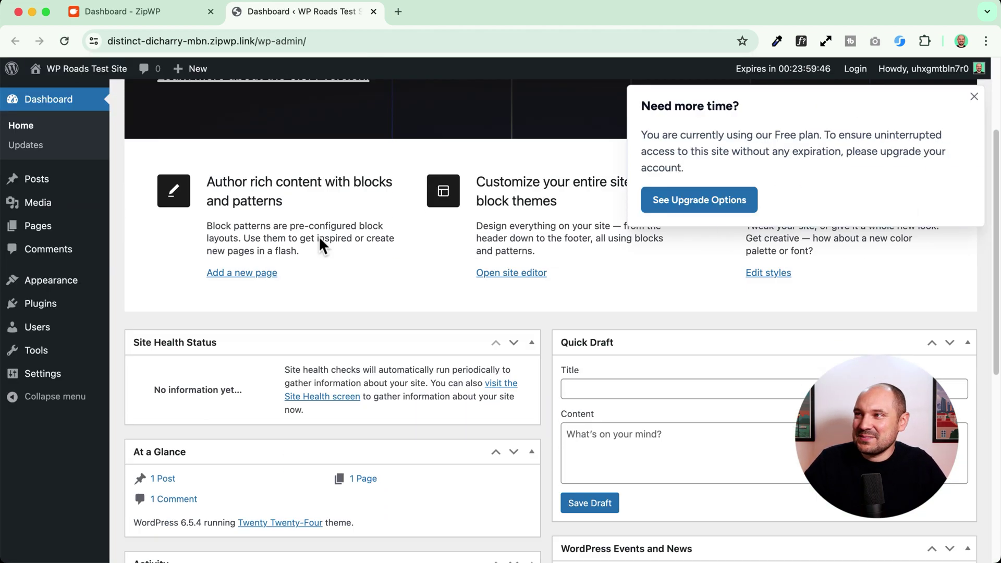
scroll(320, 240, "down", 3)
scroll(319, 240, "up", 7)
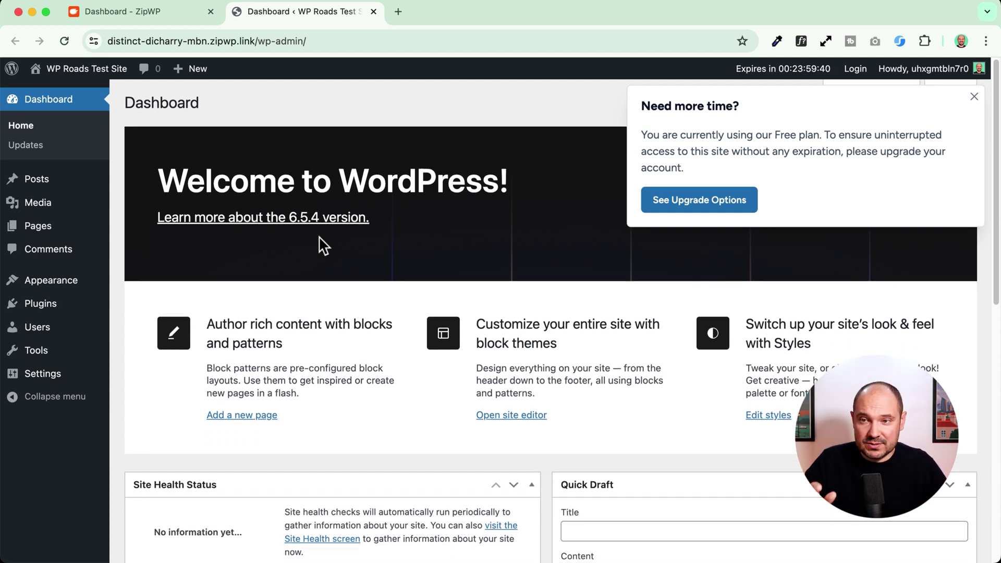
left_click(974, 96)
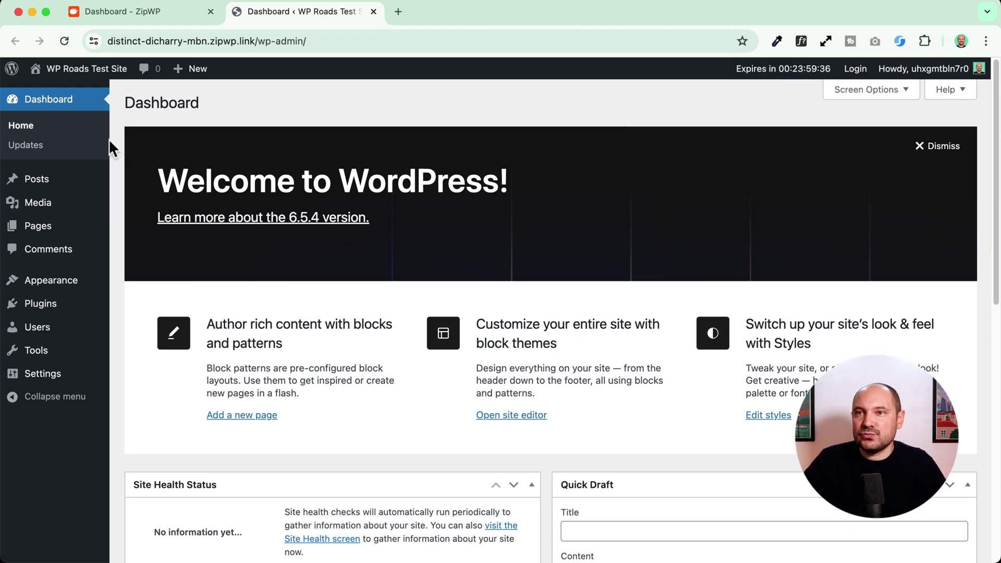
mouse_move(83, 277)
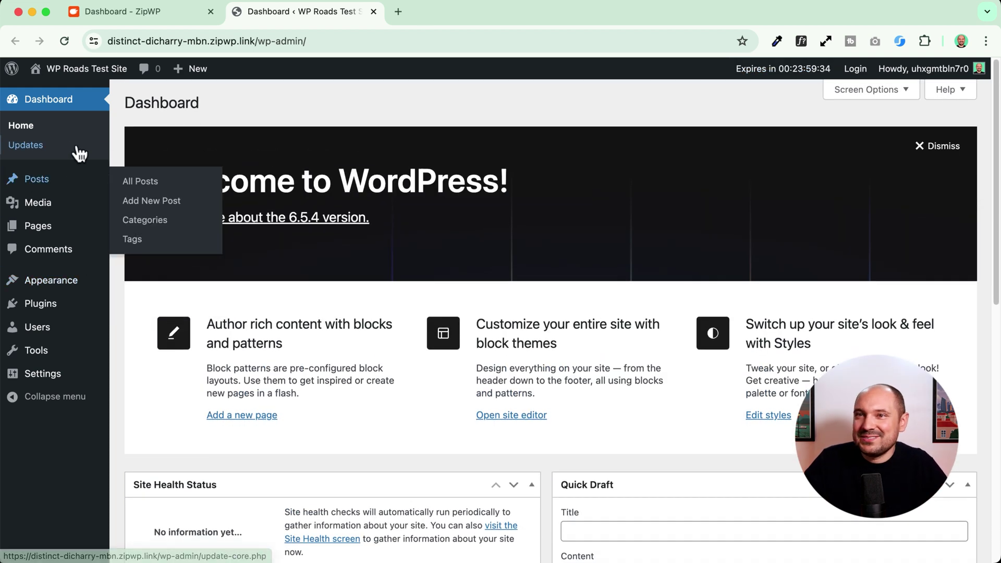
- Back in ZipWP, review the usage cards, including the Sites count and the 1 GB disk limit
left_click(113, 17)
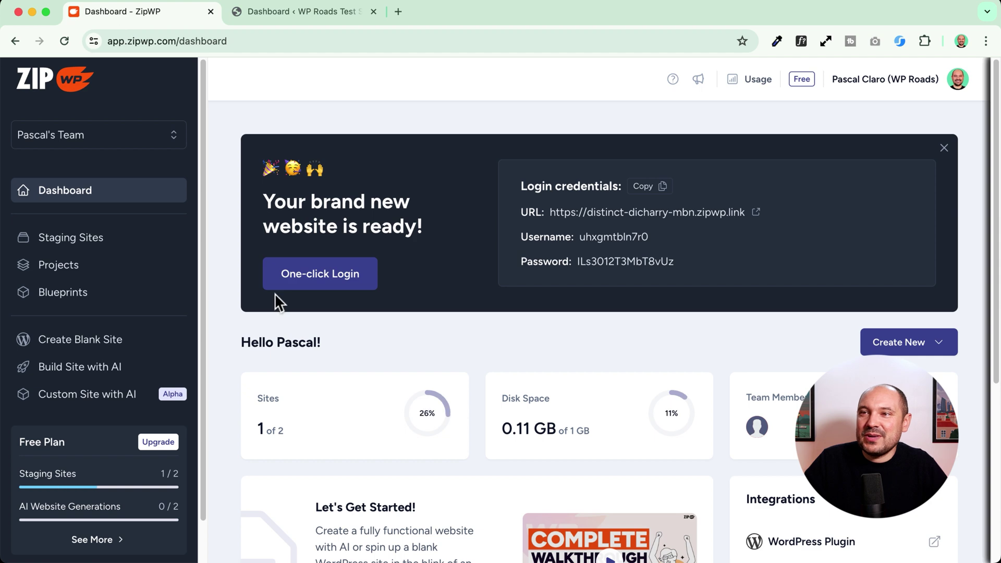
scroll(245, 320, "down", 1)
scroll(245, 320, "down", 1)
scroll(276, 333, "up", 5)
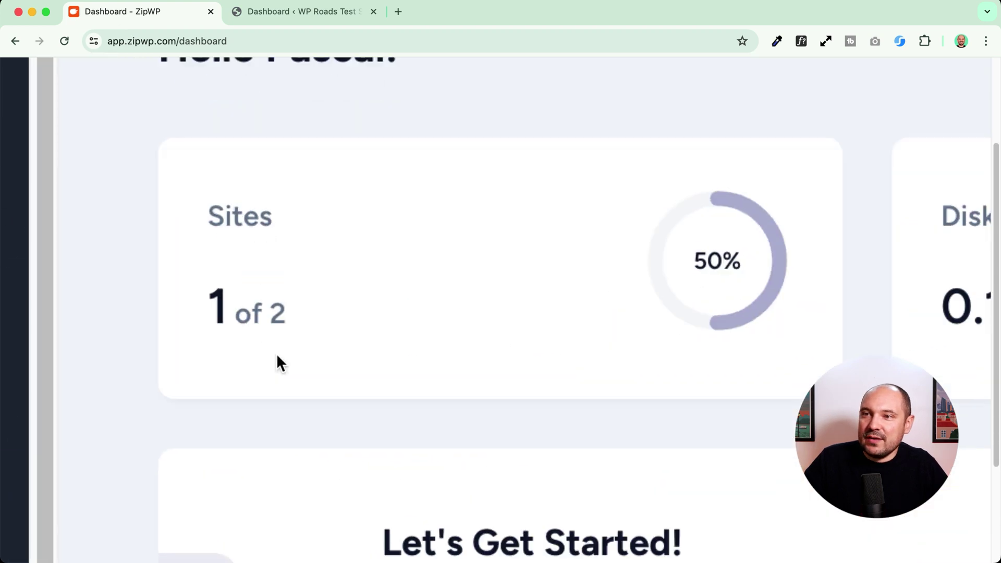
double_click(222, 219)
scroll(308, 313, "down", 5)
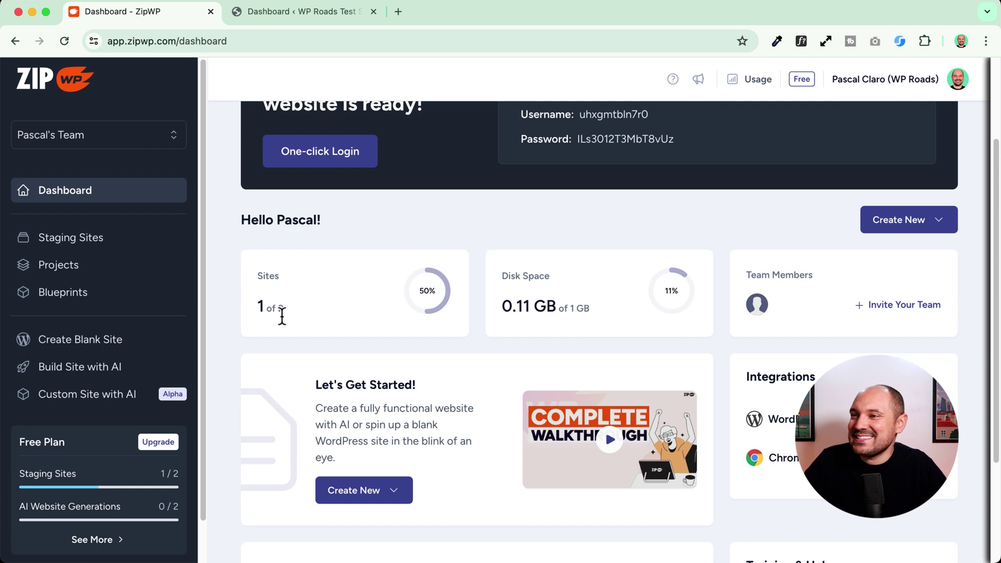
scroll(430, 386, "up", 1)
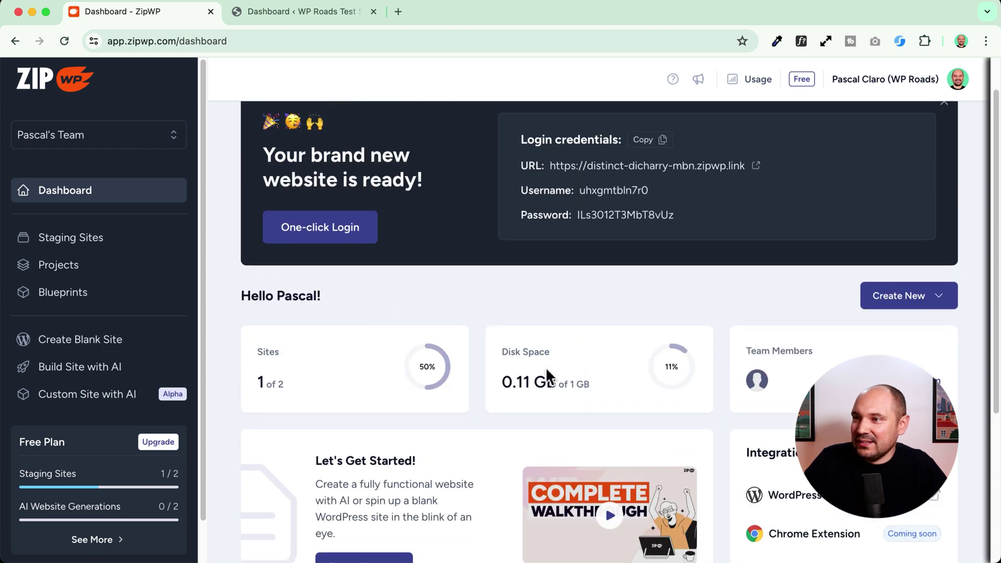
left_click_drag(497, 349, 607, 383)
left_click(606, 383)
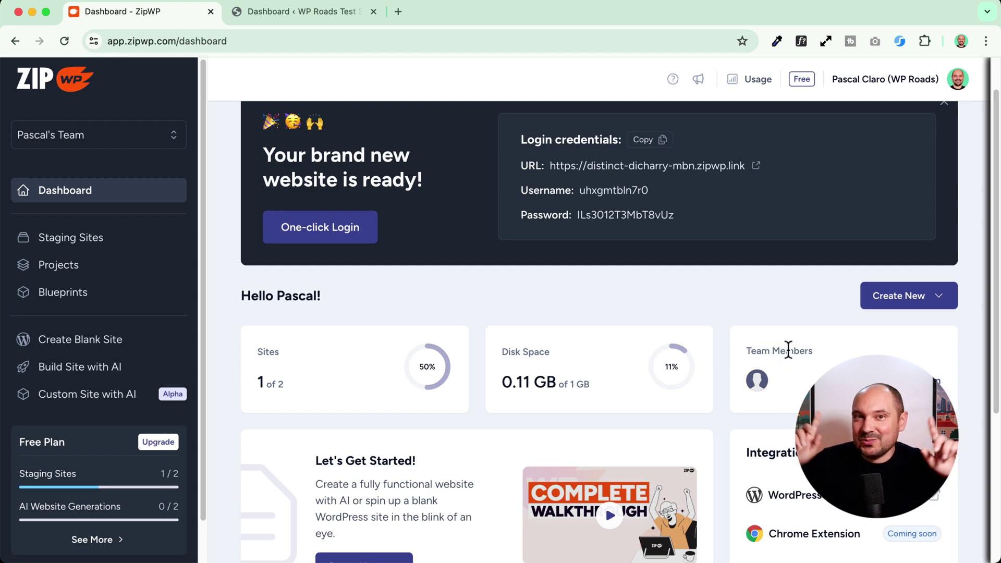
scroll(227, 312, "up", 2)
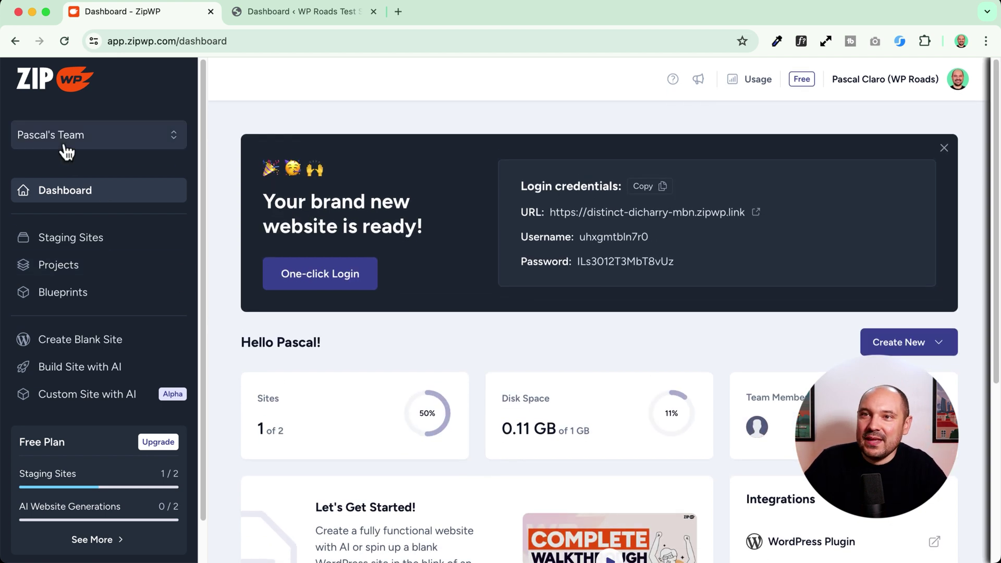
- In Staging Sites, try reserving WP Roads Test Site and close the Limit reached notice
left_click(66, 244)
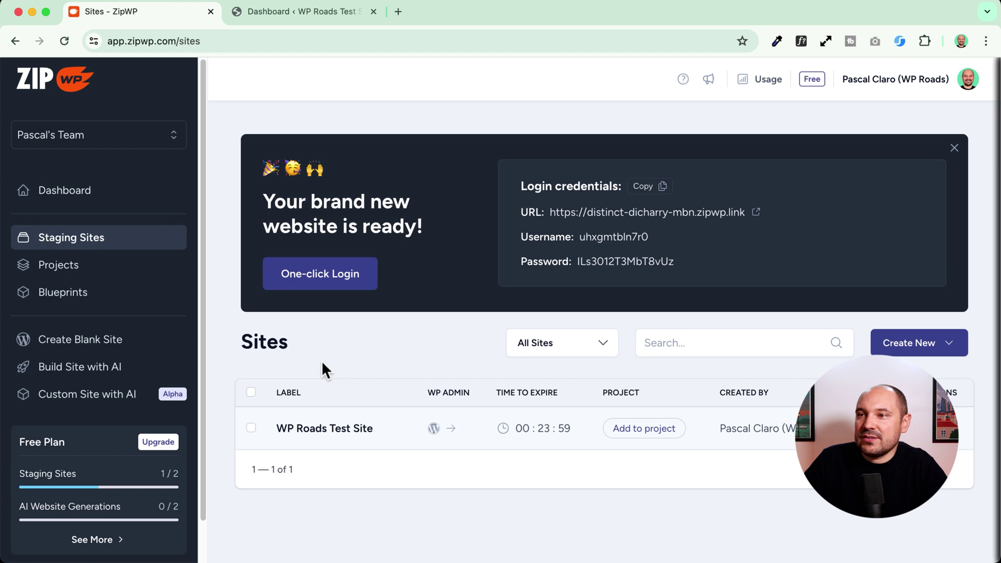
mouse_move(542, 429)
scroll(542, 429, "up", 5)
scroll(503, 312, "down", 5)
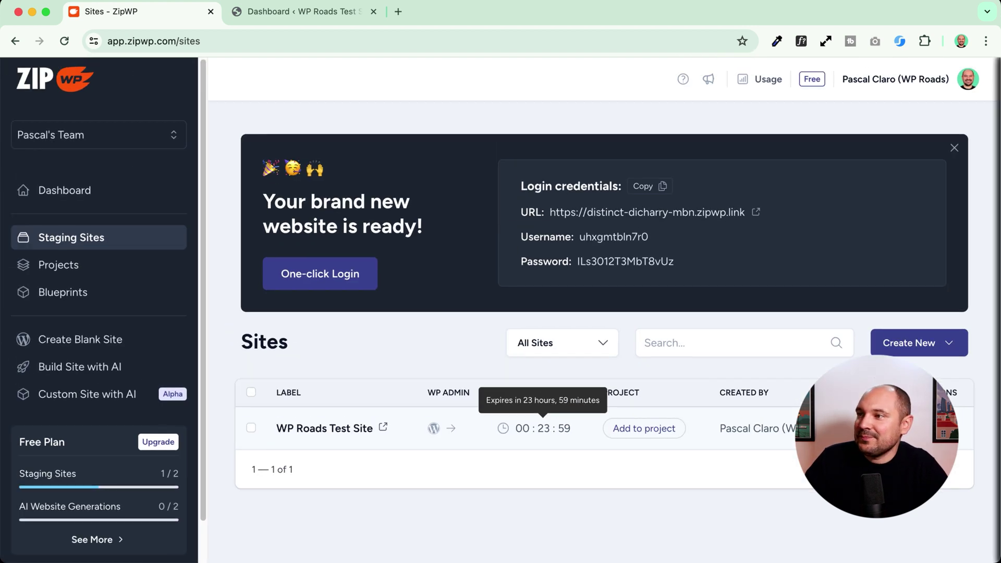
left_click(531, 426)
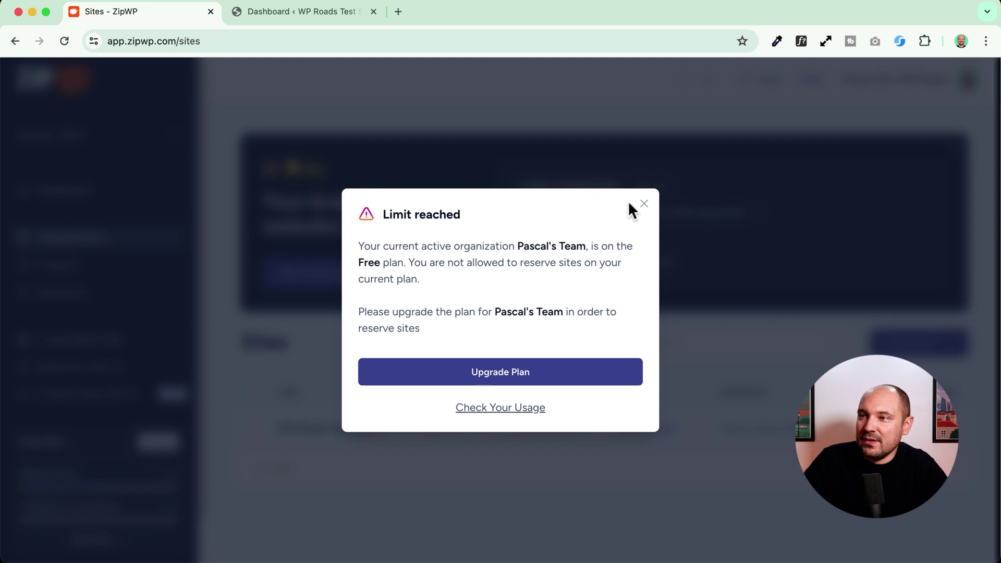
left_click(644, 204)
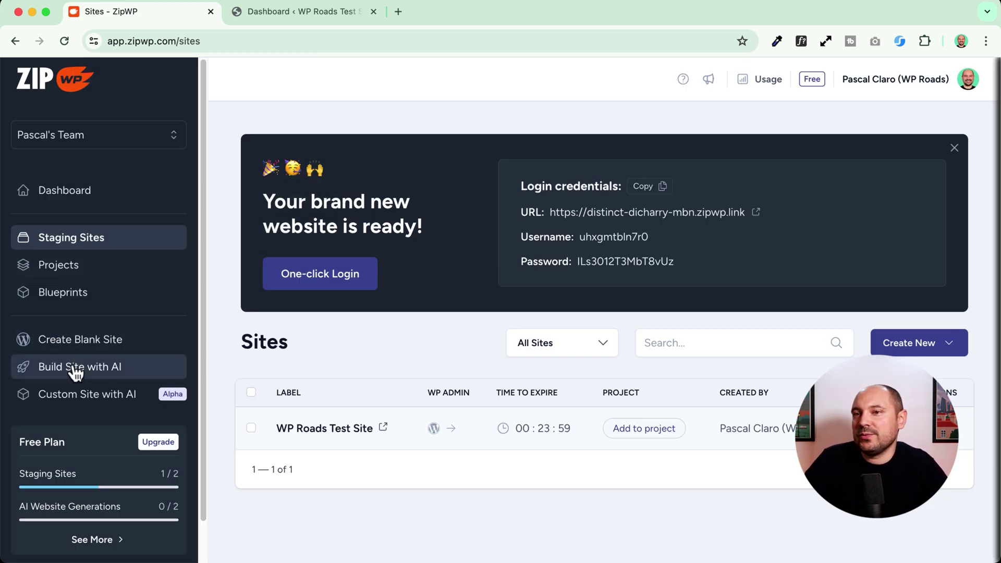
- Begin an AI-built site named 'WP Roads', typed as Entrepreneur in English, and continue
left_click(117, 371)
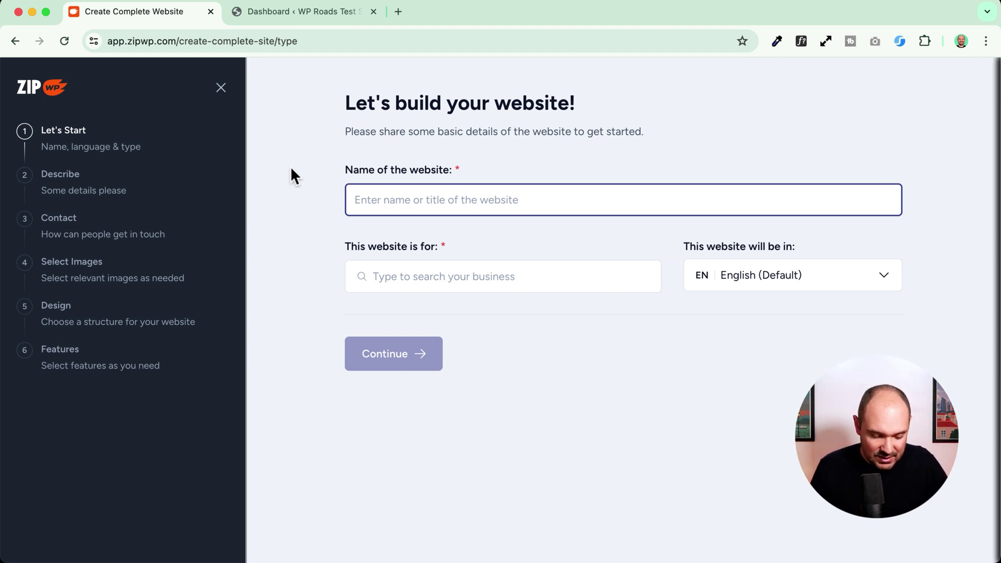
type("WP Roads")
key("Tab")
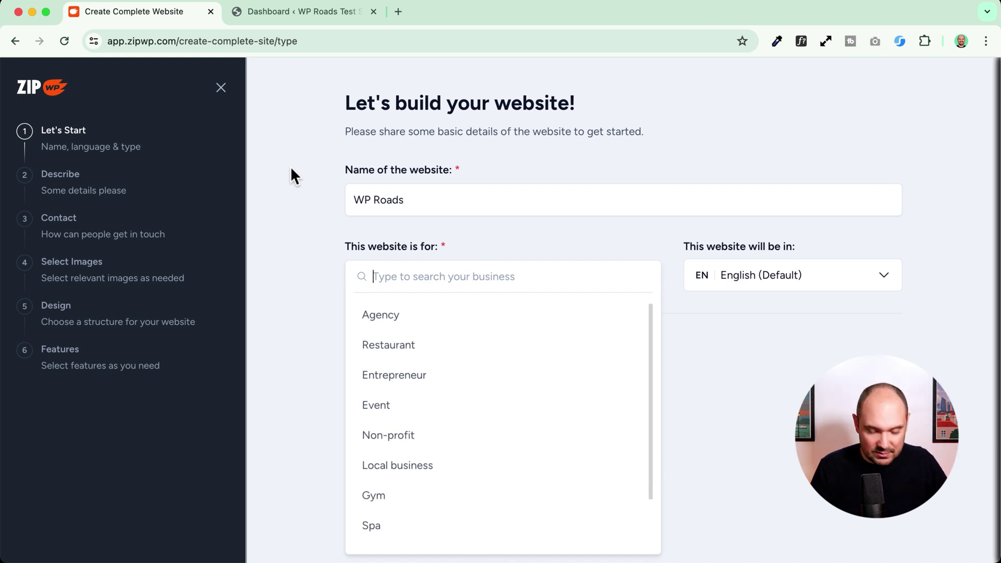
scroll(431, 398, "down", 2)
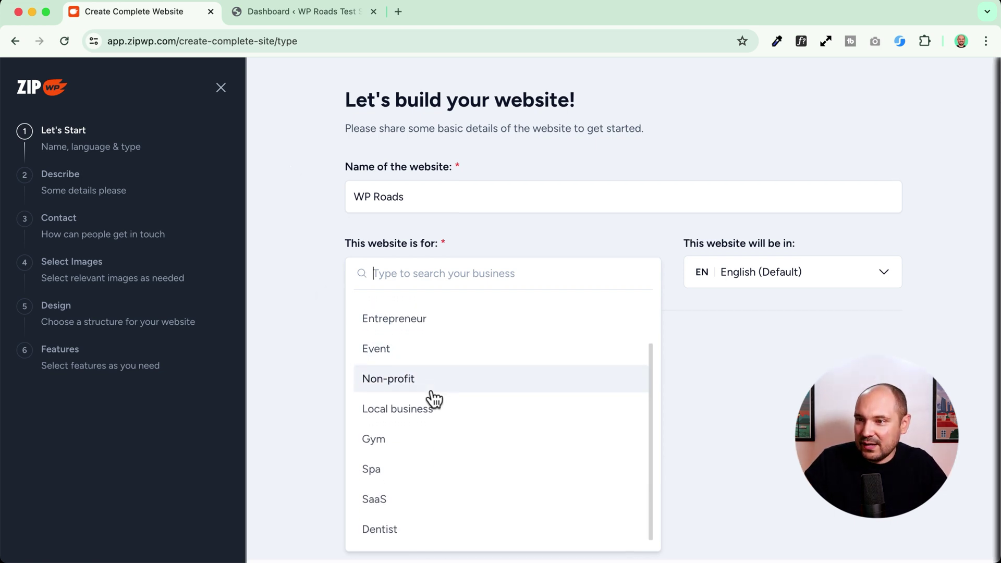
scroll(431, 398, "up", 2)
left_click(412, 377)
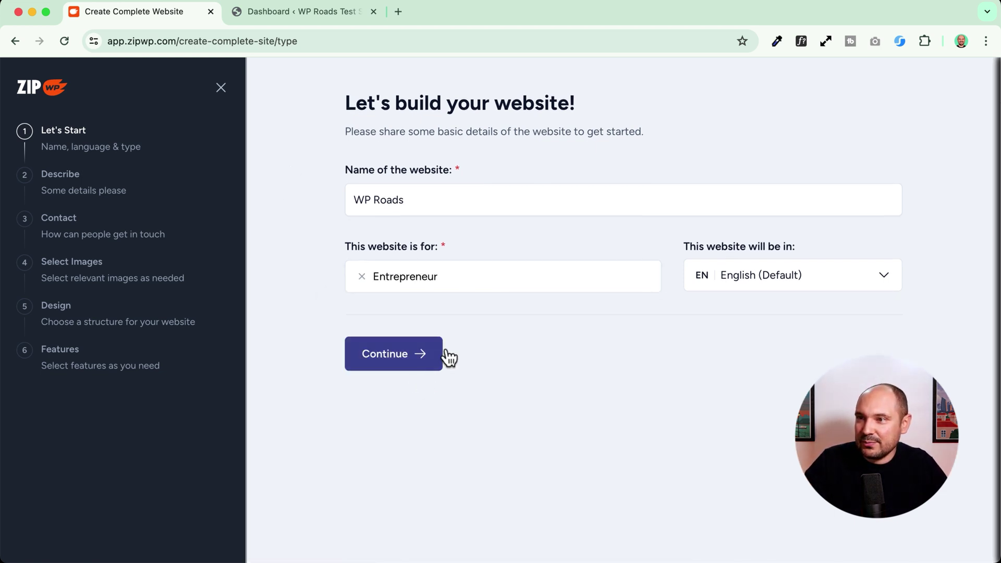
left_click(760, 273)
left_click(760, 272)
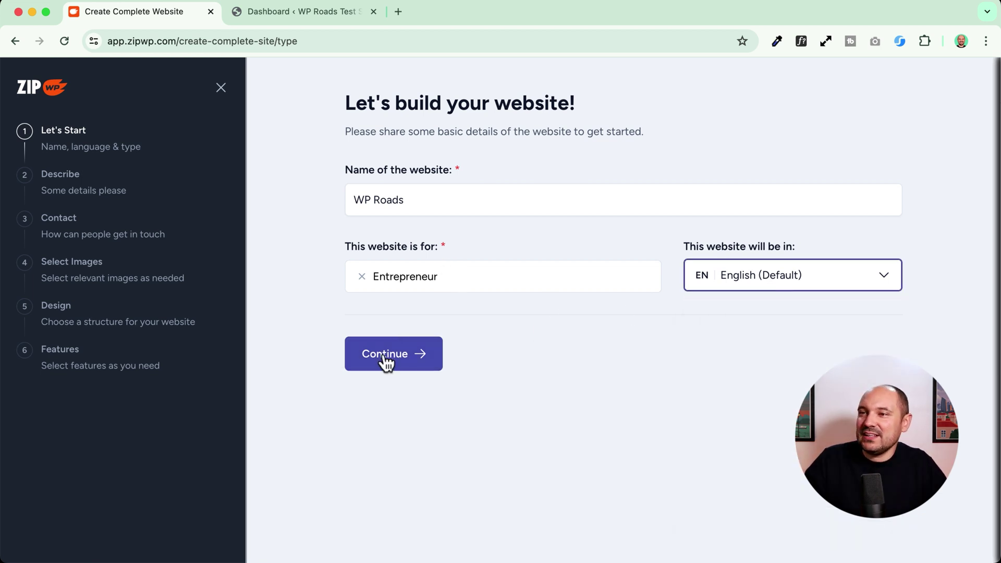
left_click(412, 363)
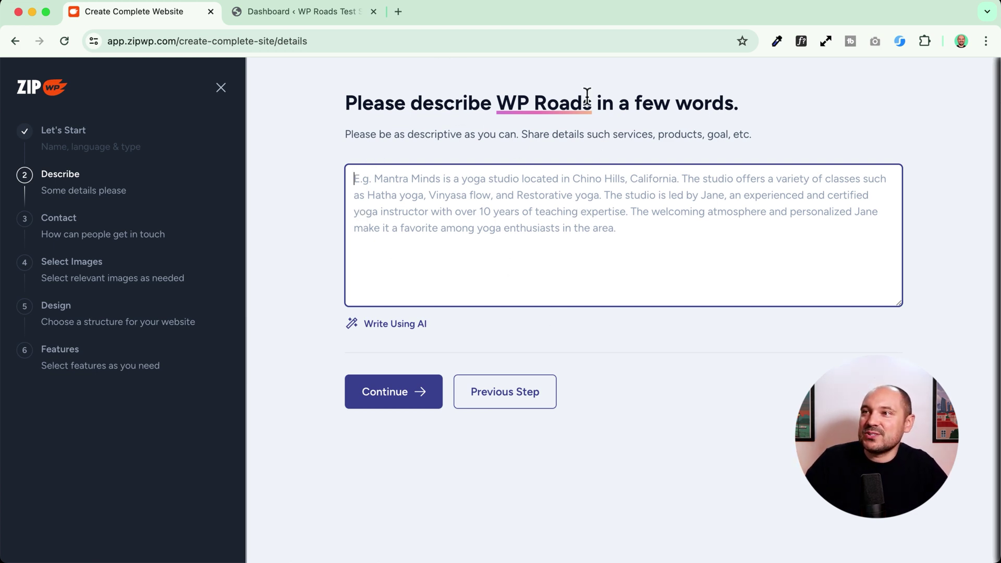
- Load the live wproads website and select its 'Exploring the WordPress world' tagline
left_click(405, 10)
type("wproa")
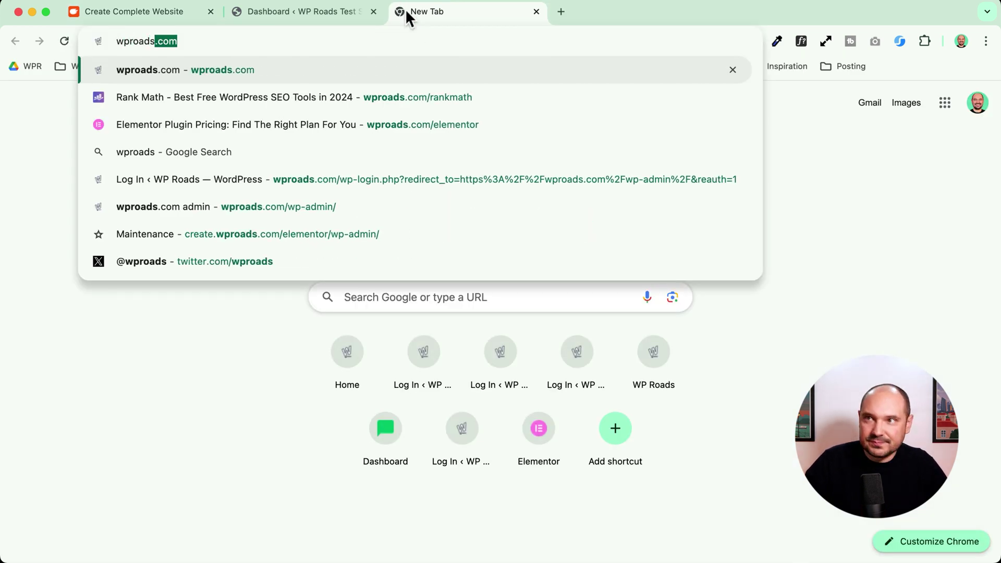
type("ds")
key("Return")
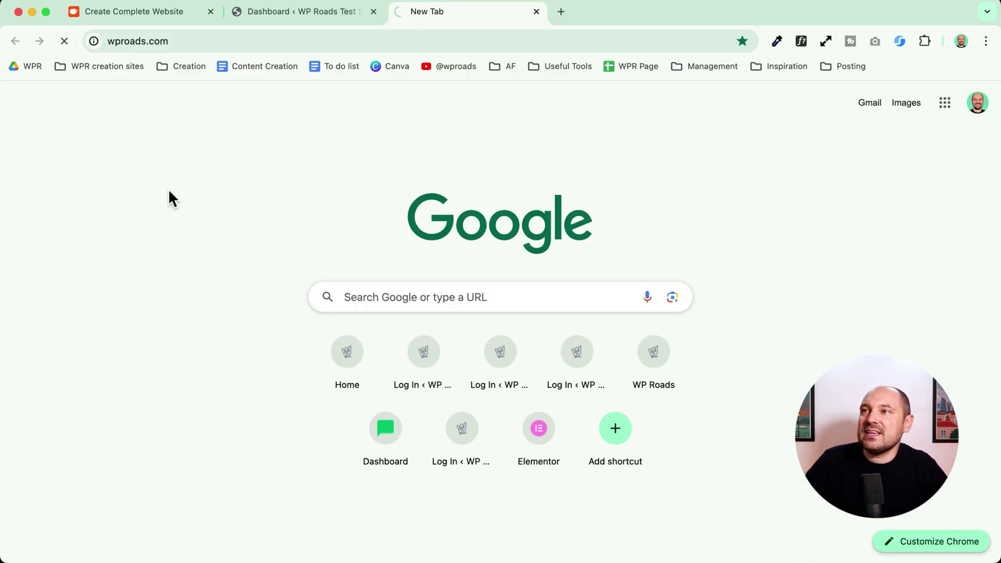
scroll(239, 286, "down", 3)
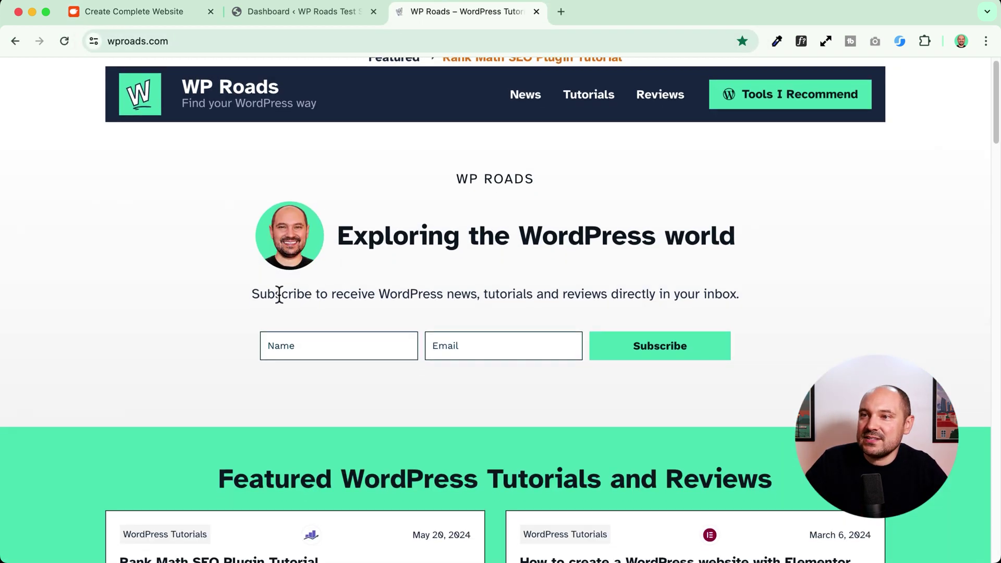
scroll(282, 281, "up", 5)
left_click_drag(338, 244, 798, 254)
key("super+c")
- Paste the tagline as the description, correct 'tutotial' to 'tutorials', improve it with AI, and continue
left_click(264, 9)
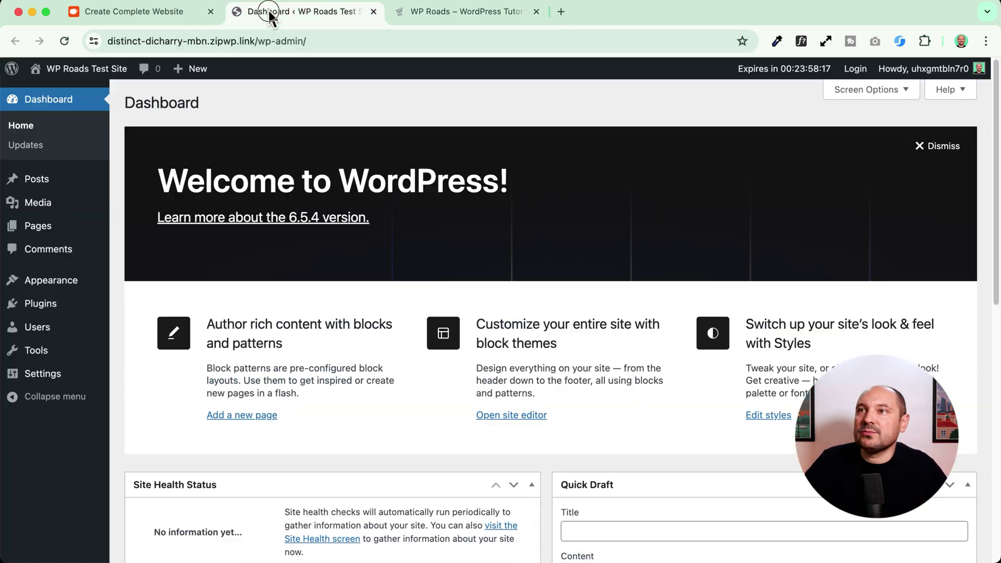
left_click(142, 11)
left_click(490, 241)
key("super+v")
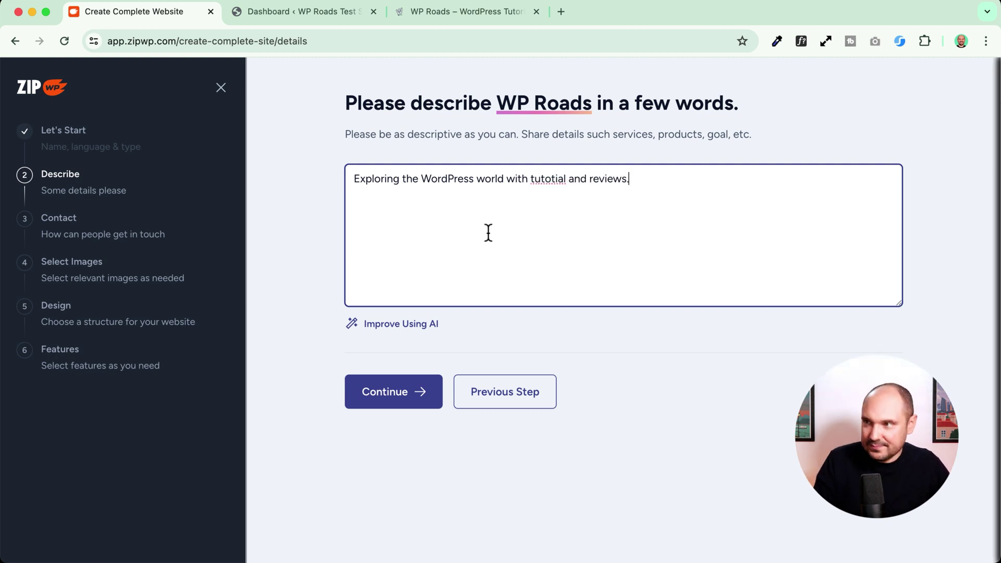
double_click(543, 179)
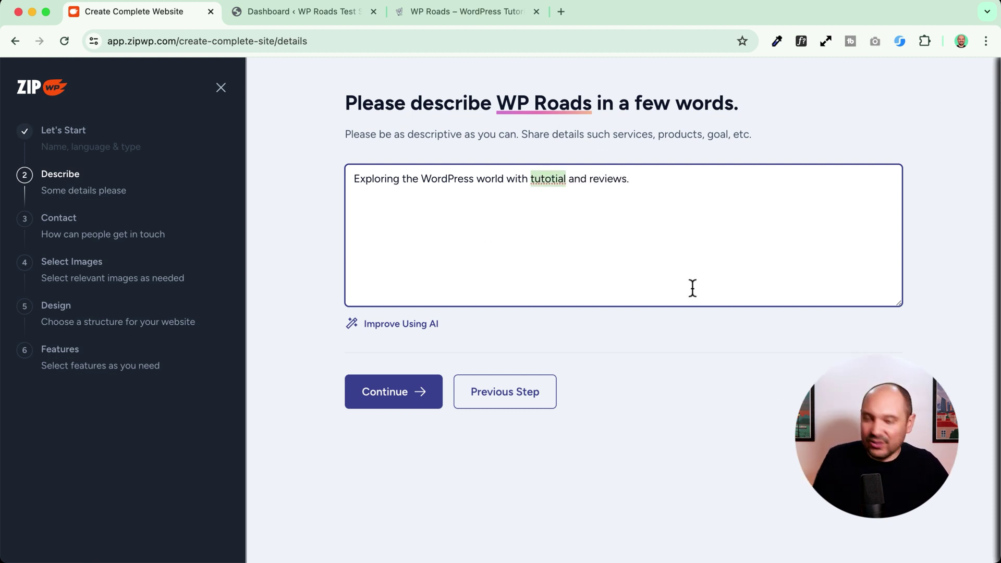
type("tutorials")
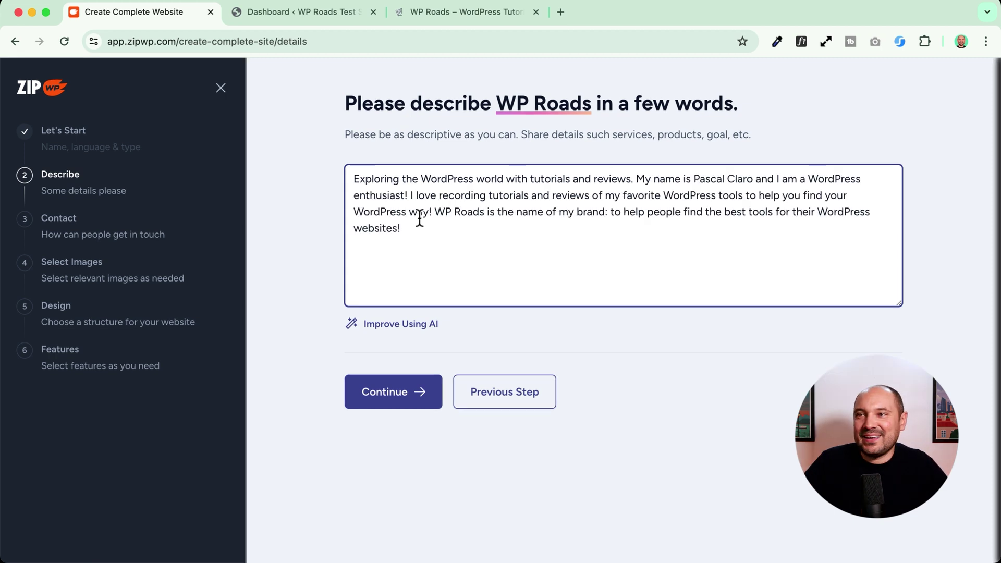
key("super+a")
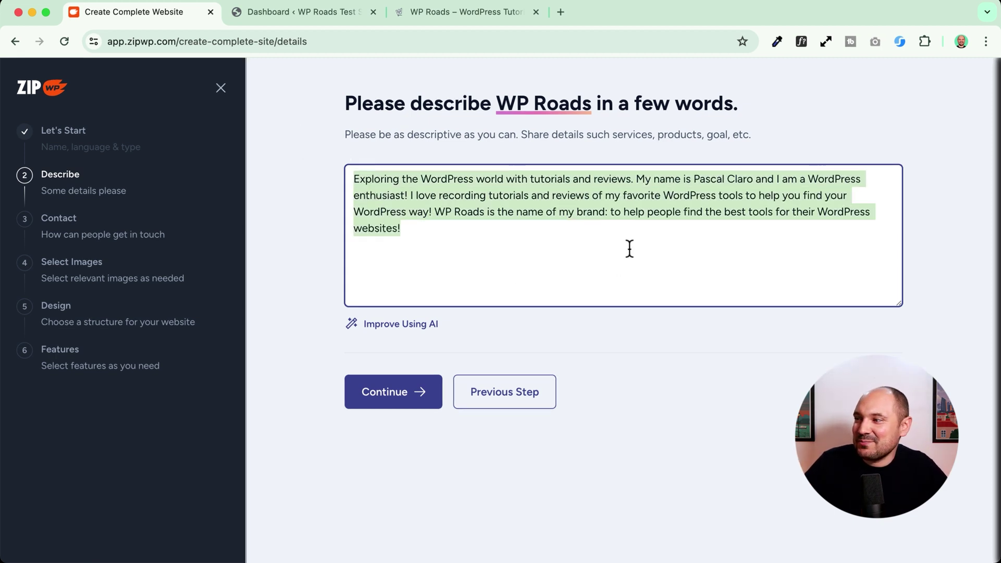
left_click(399, 250)
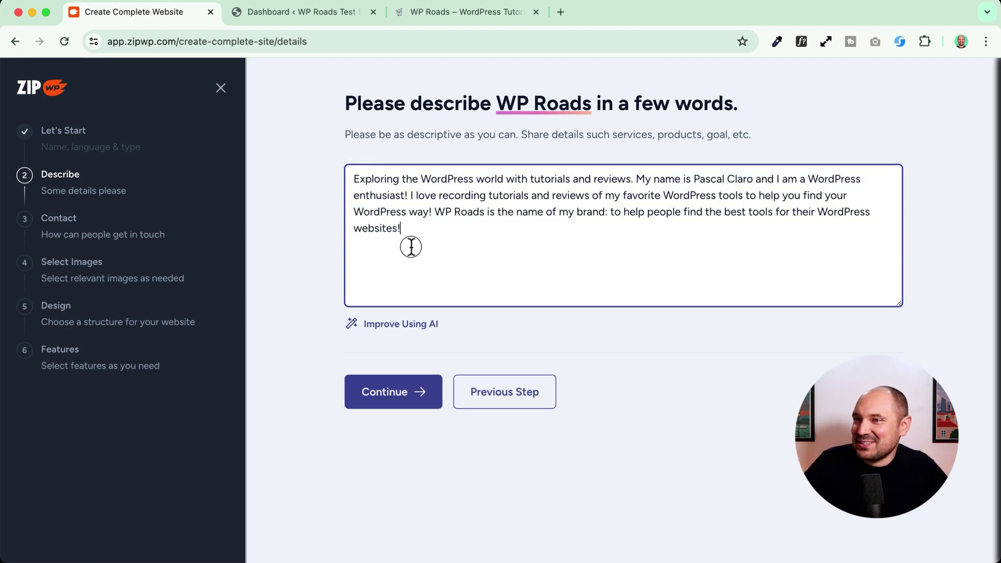
left_click(392, 325)
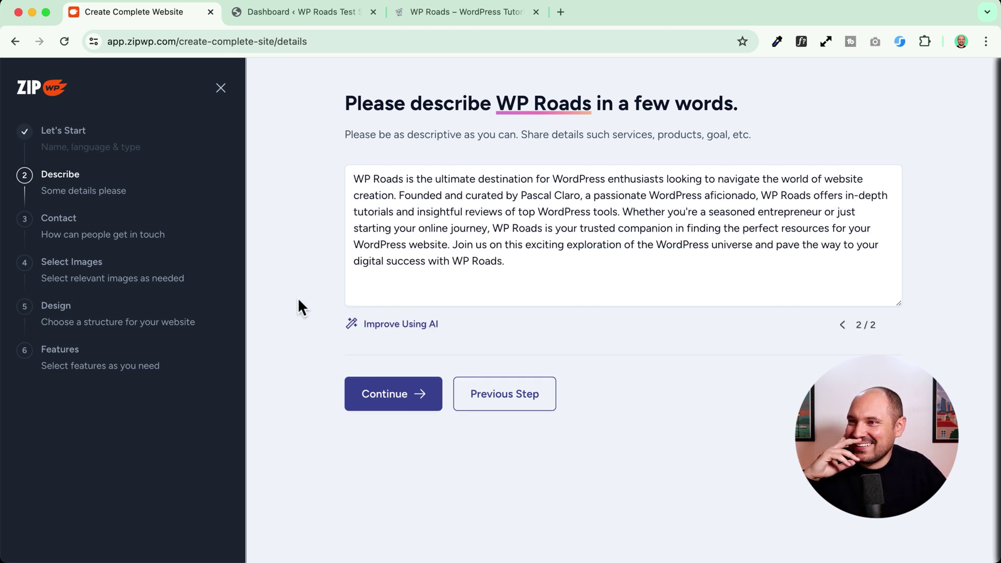
left_click(394, 398)
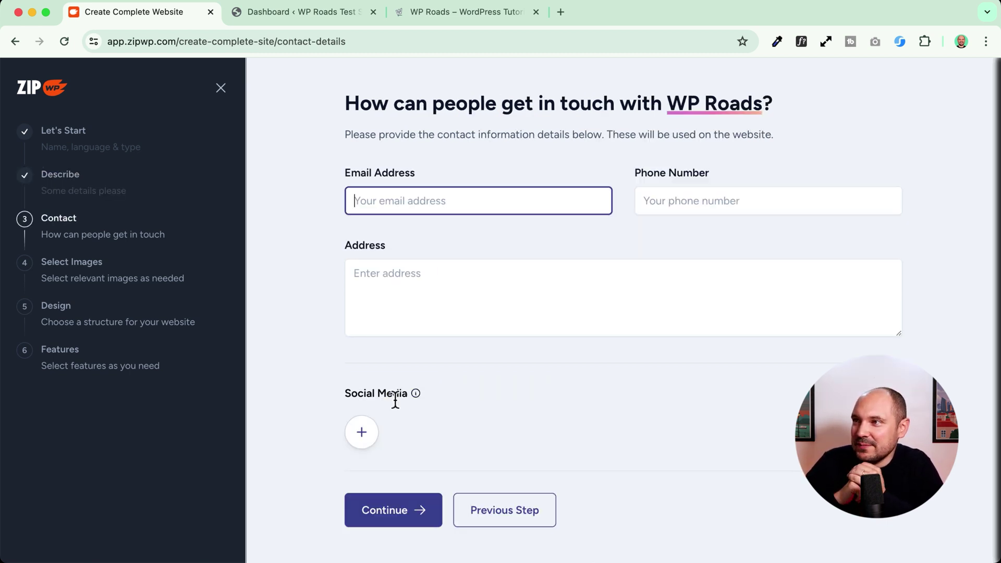
- Enter the contact email address, add a YouTube channel link, and continue to images
scroll(622, 138, "up", 5)
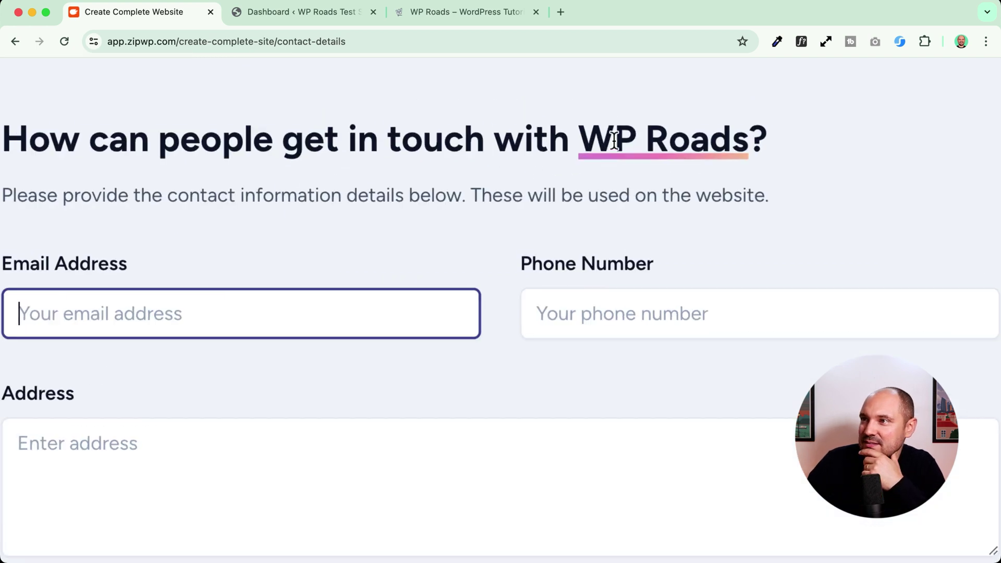
left_click_drag(471, 196, 810, 204)
scroll(809, 198, "down", 5)
left_click(445, 201)
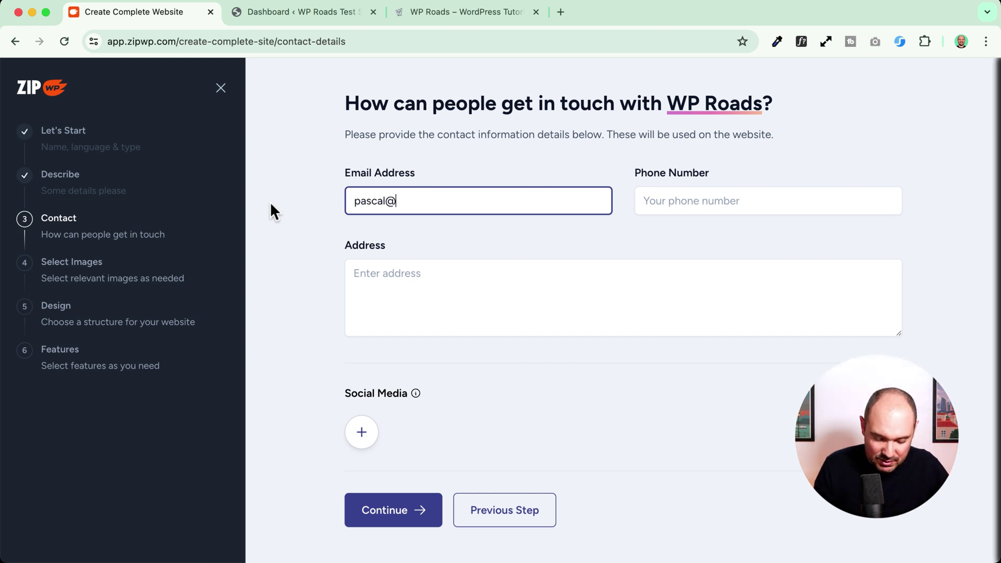
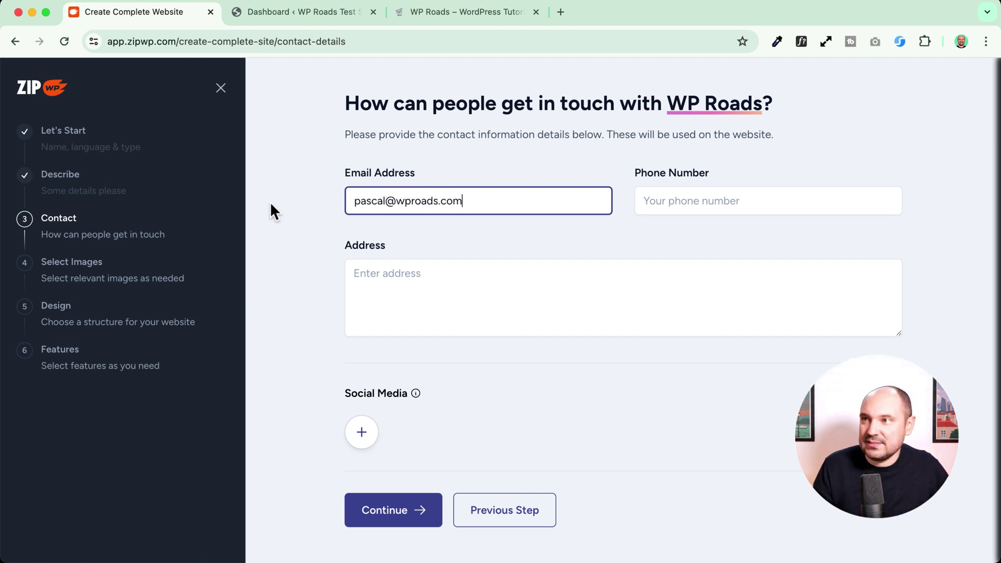
left_click(668, 202)
left_click(400, 309)
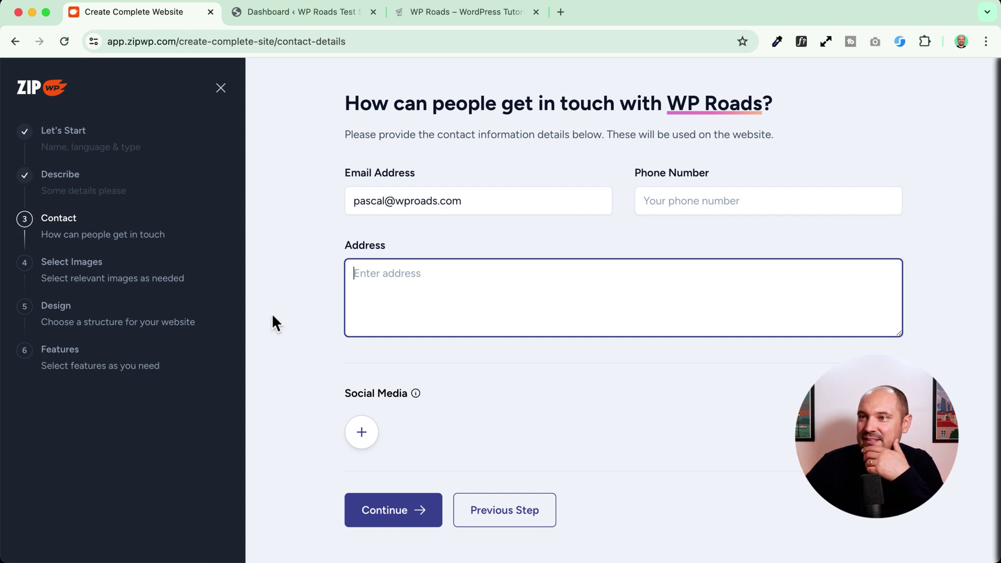
left_click(360, 433)
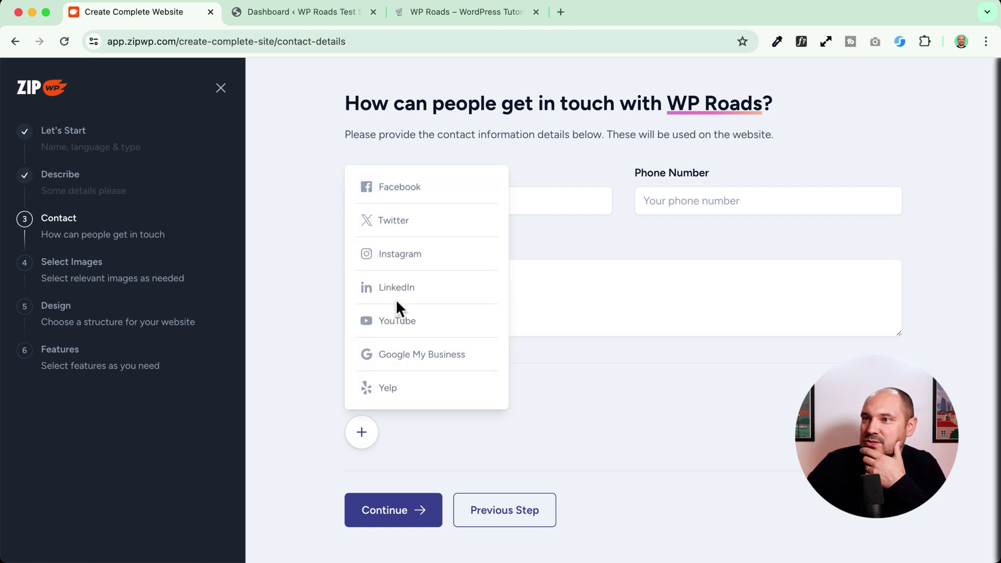
left_click(396, 321)
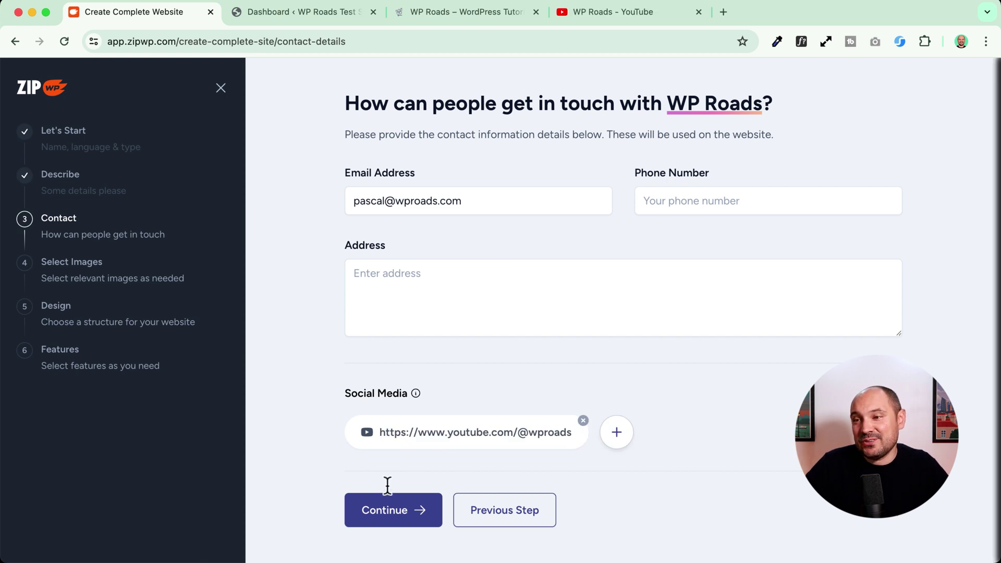
left_click(387, 510)
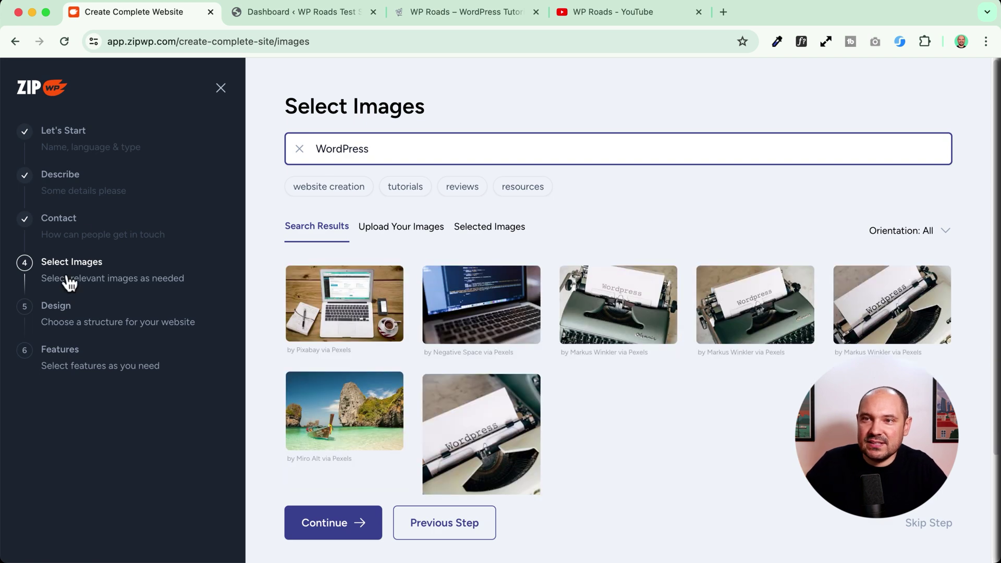
- From the WordPress image results, select the laptop-with-code image
scroll(69, 283, "up", 5)
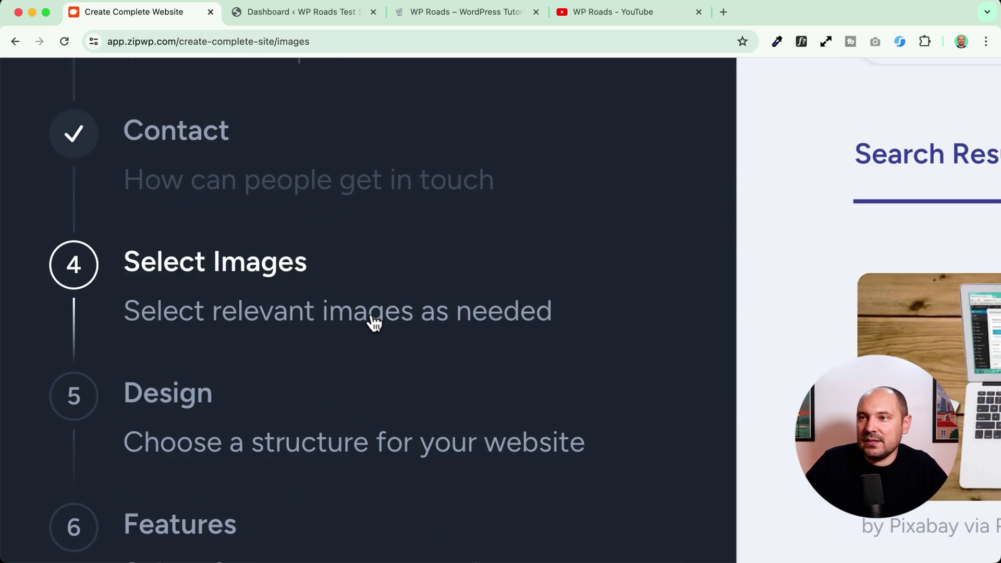
scroll(288, 317, "down", 5)
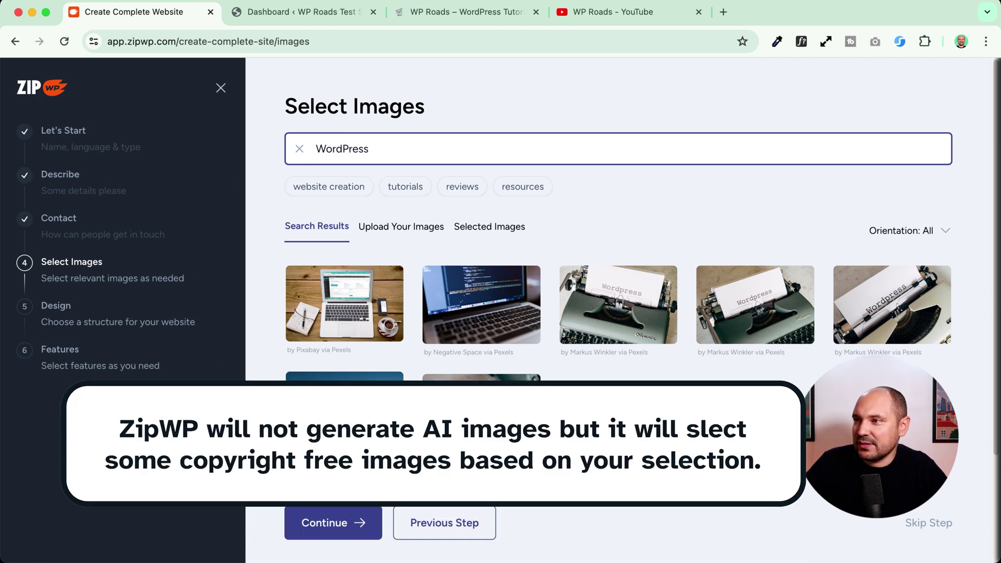
scroll(613, 382, "down", 3)
scroll(613, 382, "up", 3)
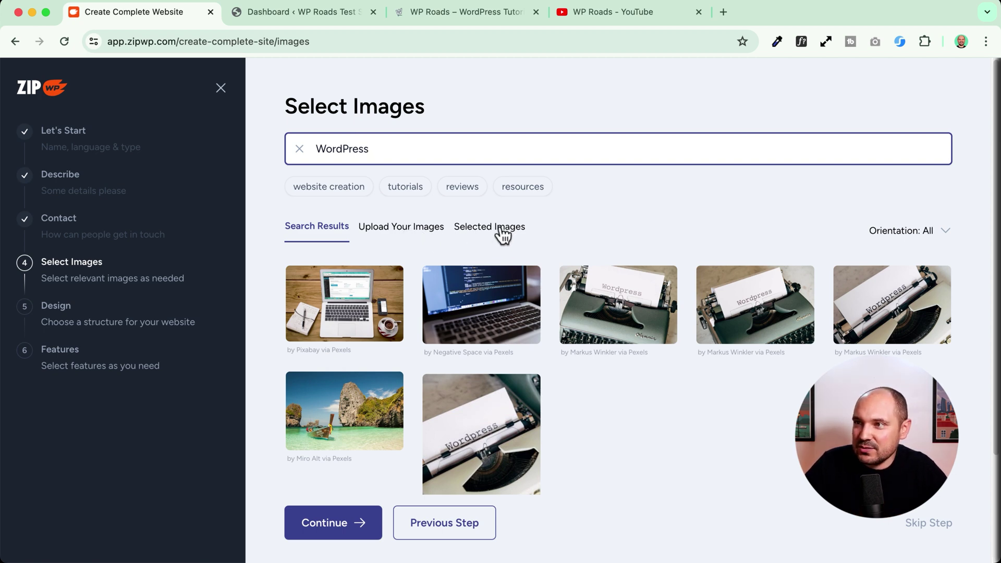
left_click(500, 229)
left_click(380, 232)
left_click(317, 233)
left_click(496, 310)
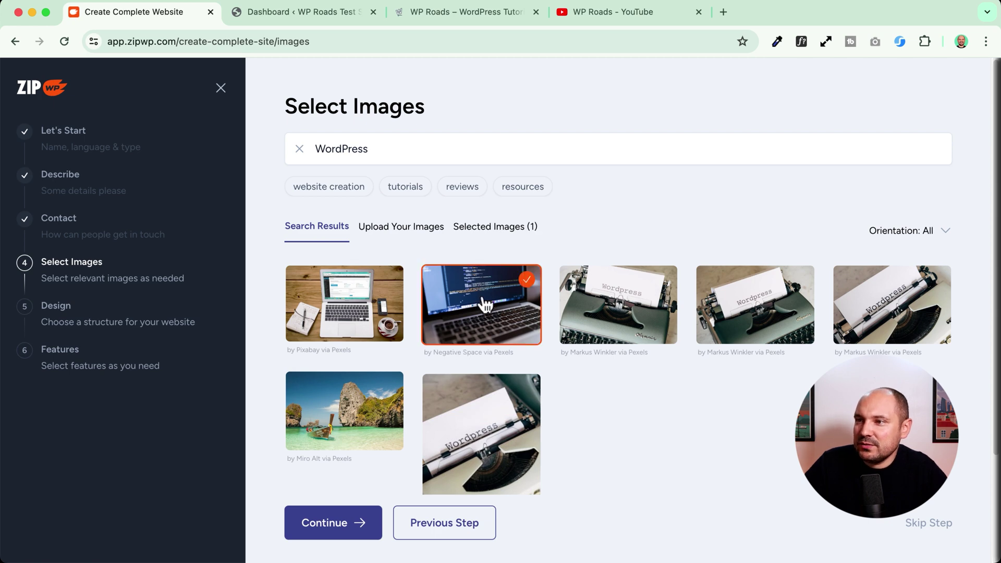
- Search 'tutorials' and add the laptop-on-desk, kitchen filming, phone-on-stand and ring-light vlogger images
left_click(411, 188)
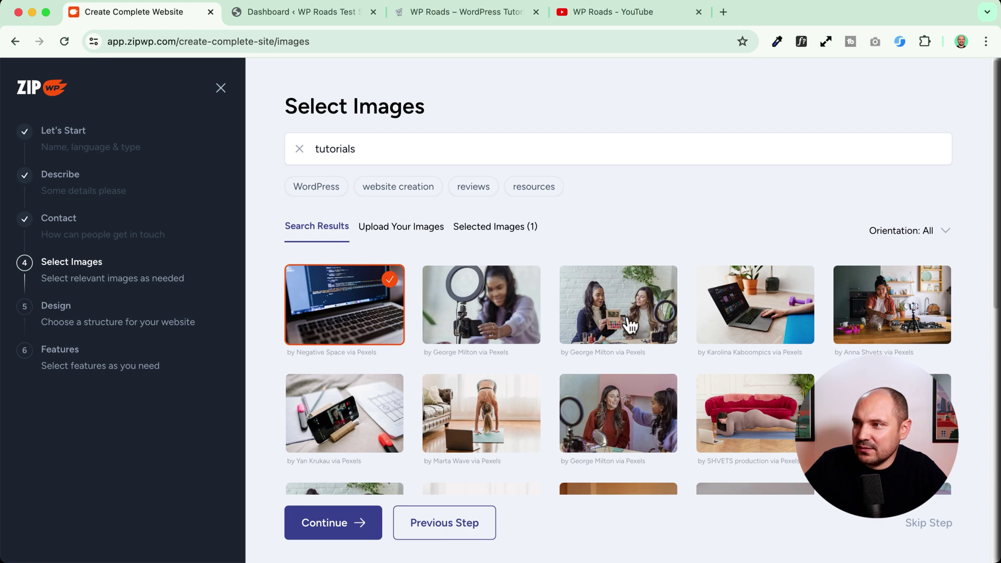
left_click(800, 316)
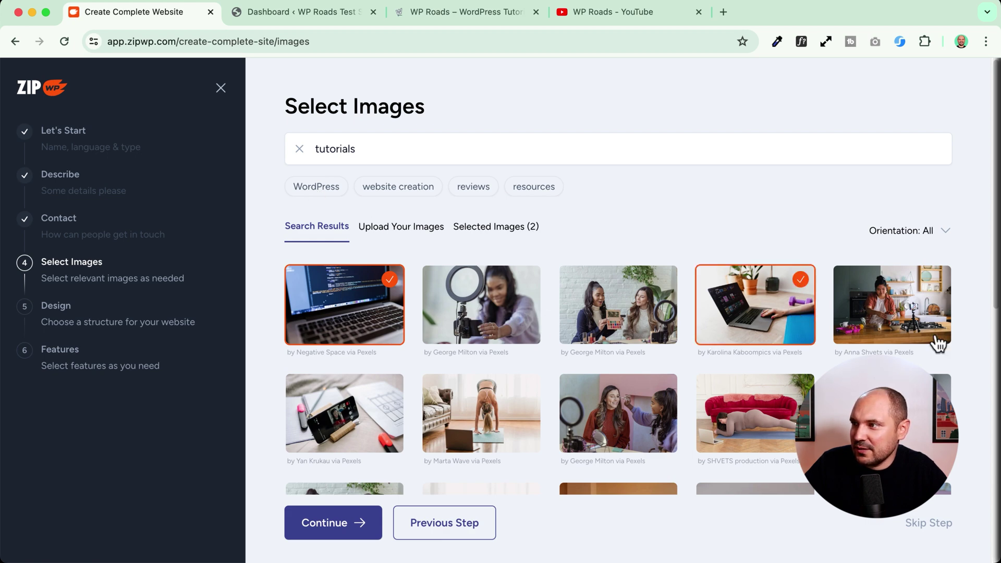
left_click(916, 323)
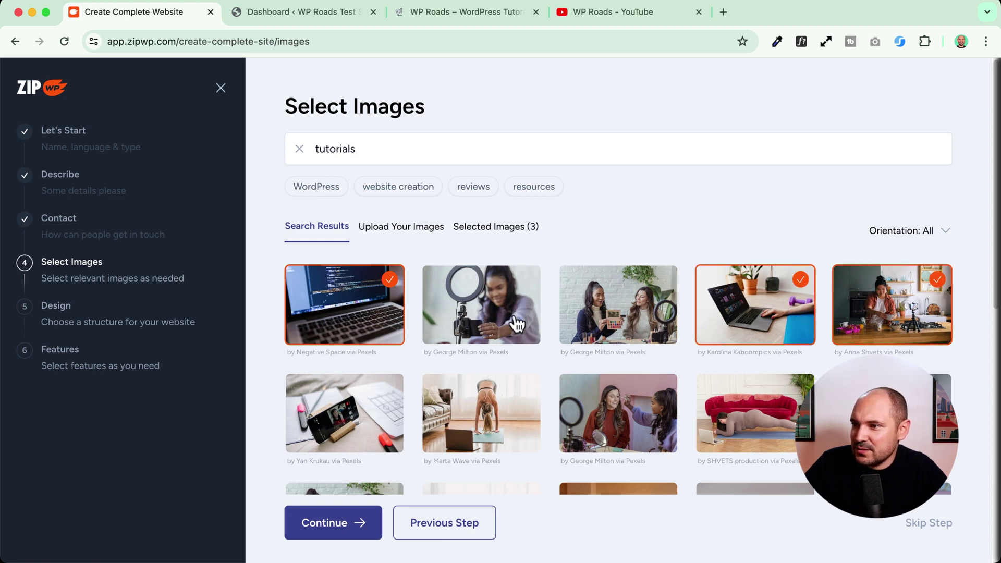
left_click(328, 420)
left_click(466, 323)
- Search 'website creation', add four more device images, and continue to design
left_click(408, 188)
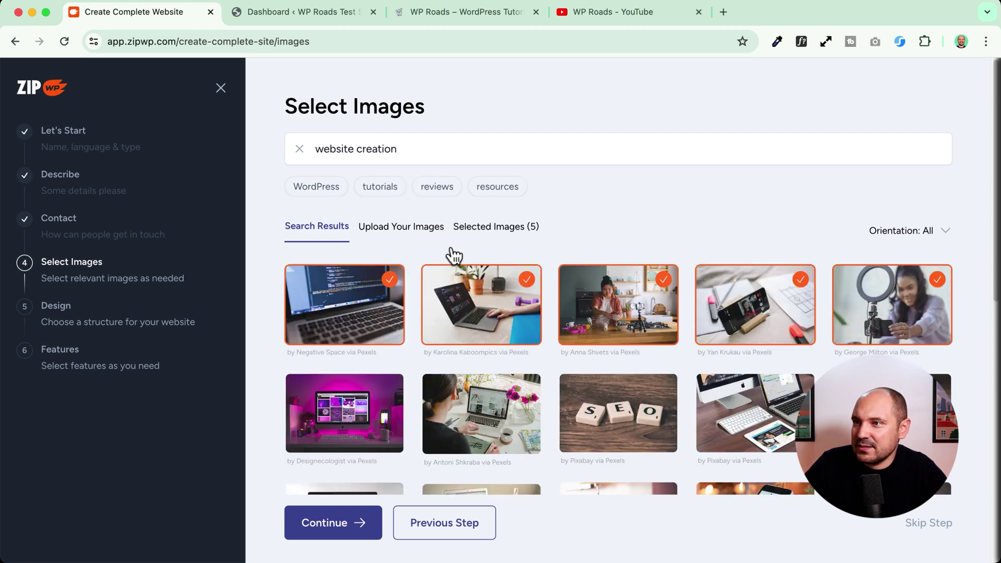
scroll(405, 354, "down", 2)
left_click(365, 365)
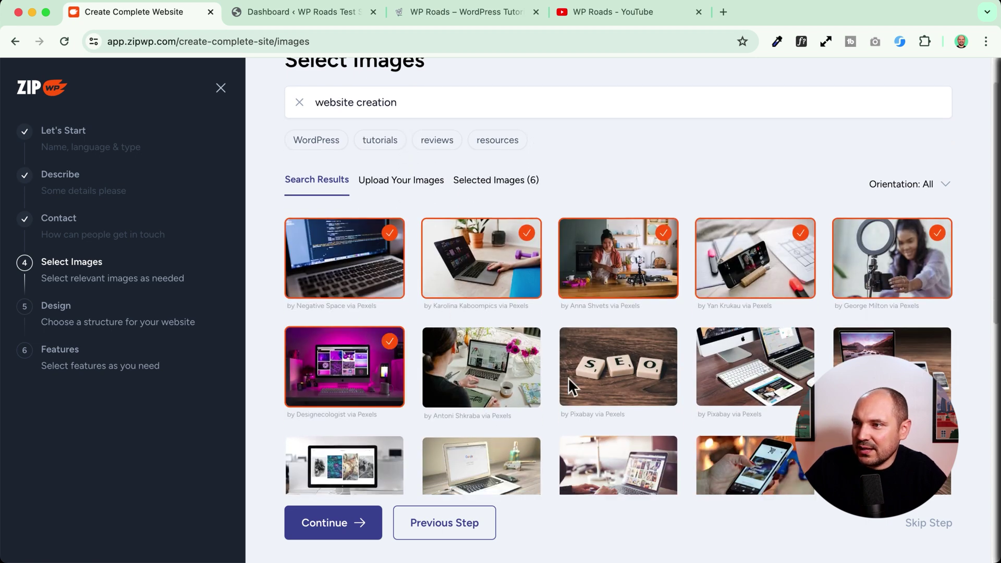
left_click(886, 342)
scroll(521, 365, "down", 4)
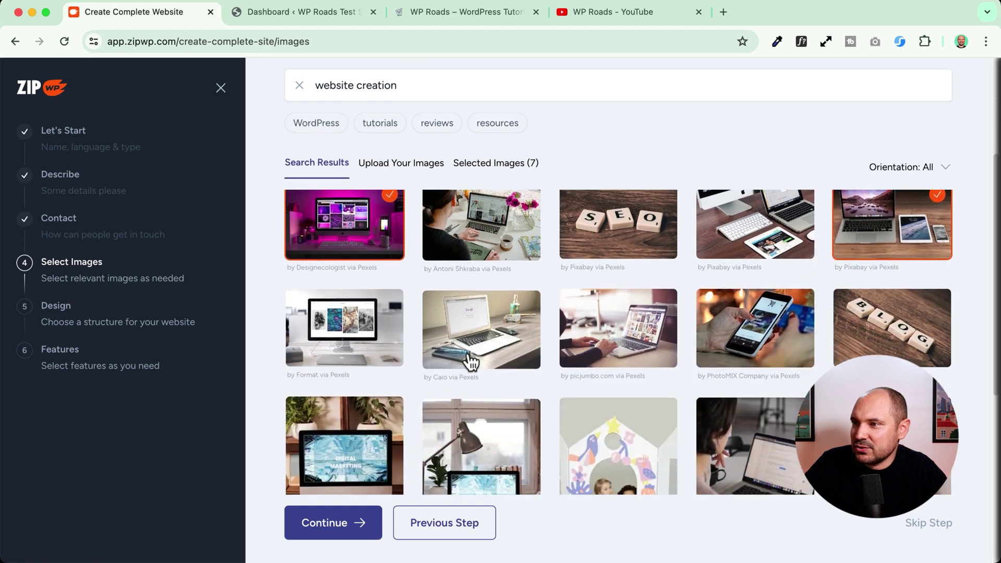
left_click(513, 287)
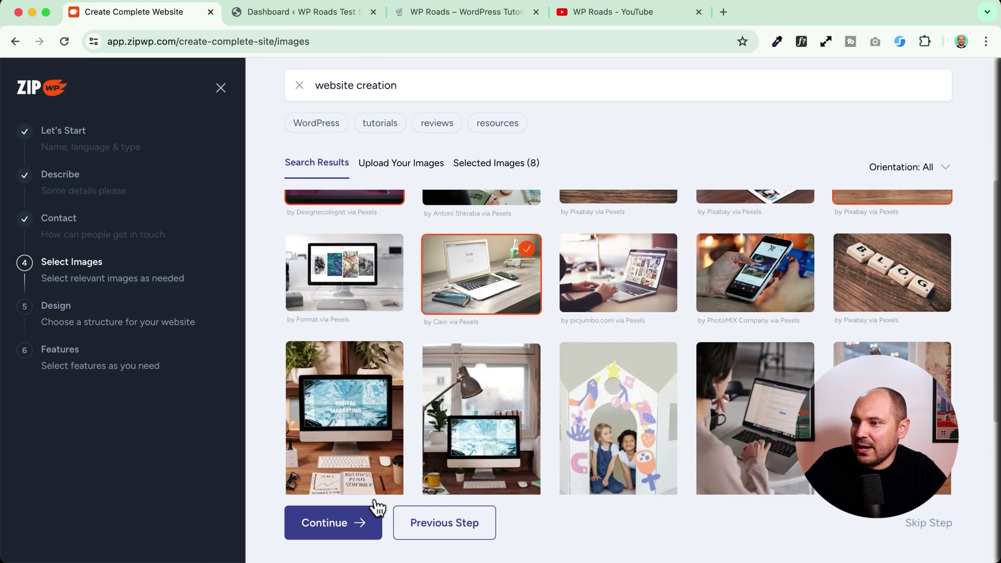
left_click(753, 279)
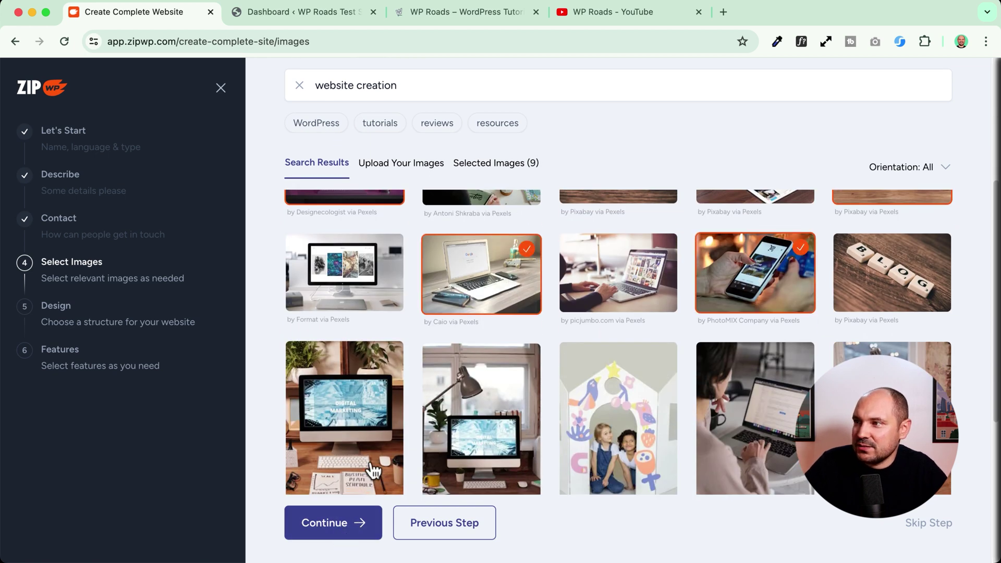
left_click(313, 537)
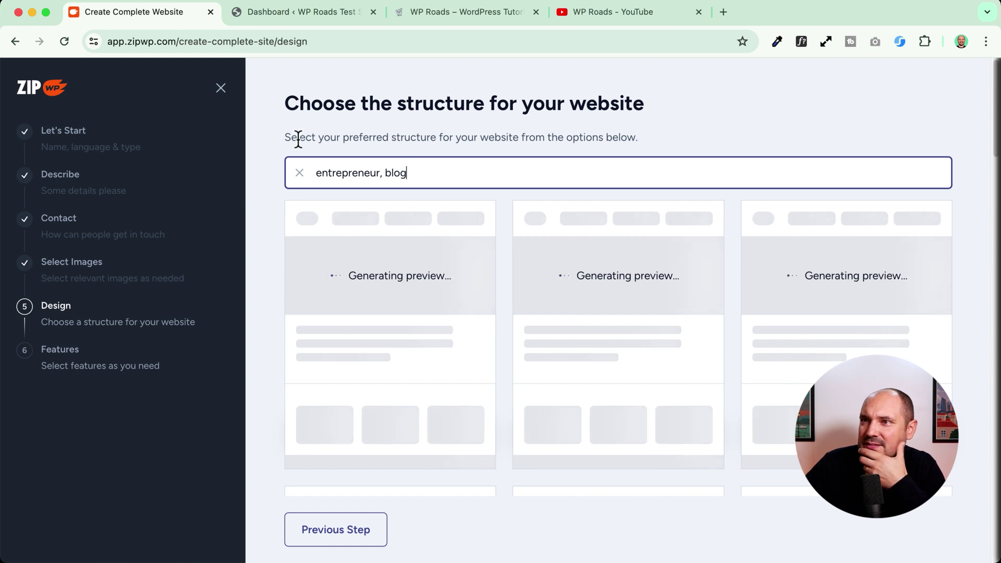
- Read the structure instructions and scroll the design grid, checking Option 5's page list
left_click_drag(284, 138, 670, 157)
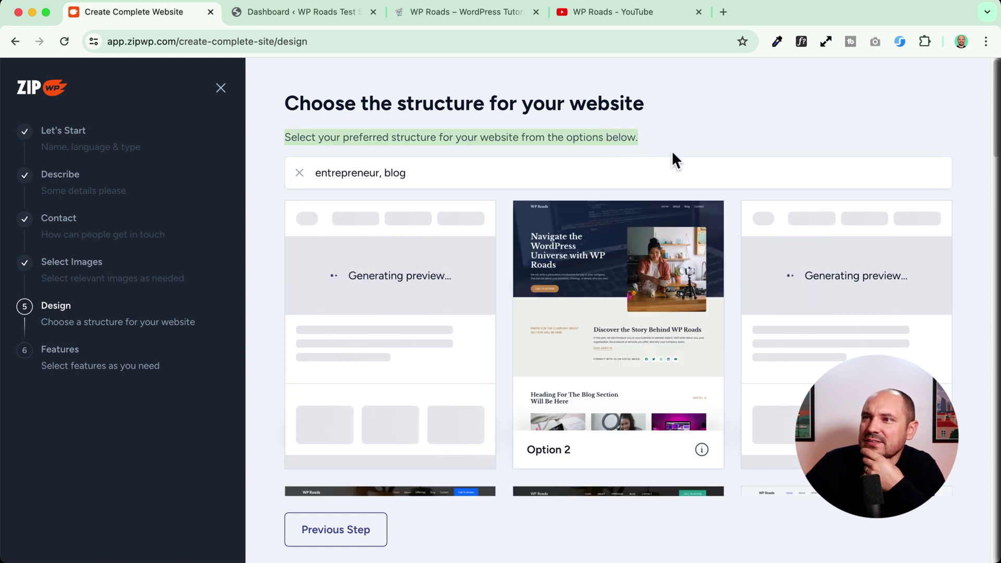
left_click(430, 128)
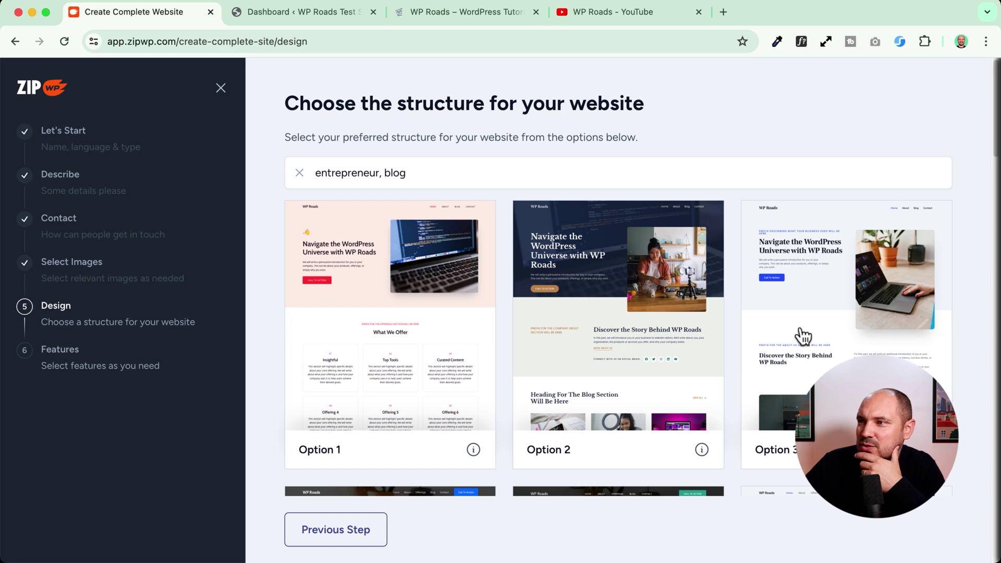
scroll(824, 339, "down", 3)
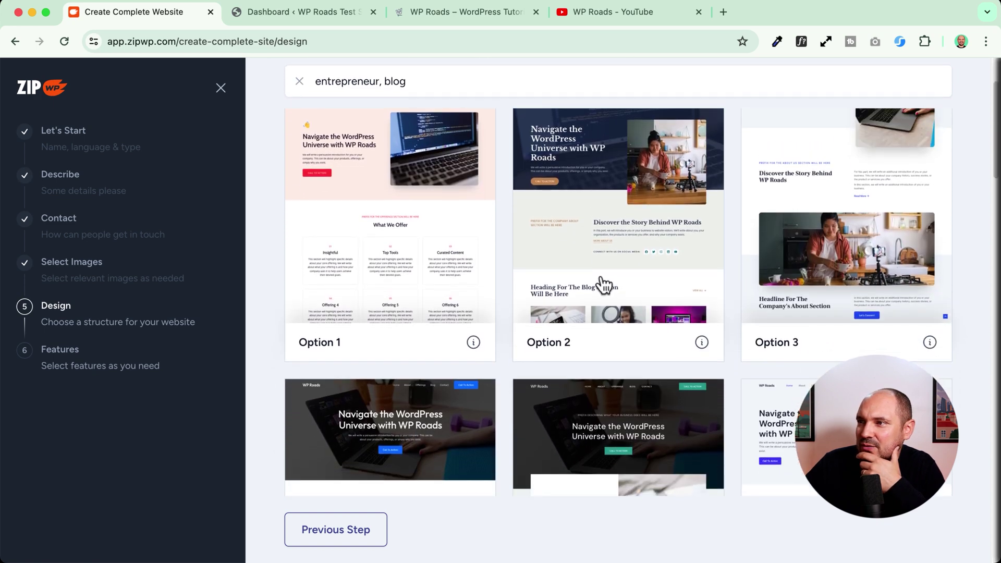
scroll(364, 269, "up", 2)
scroll(378, 263, "down", 5)
scroll(371, 257, "down", 2)
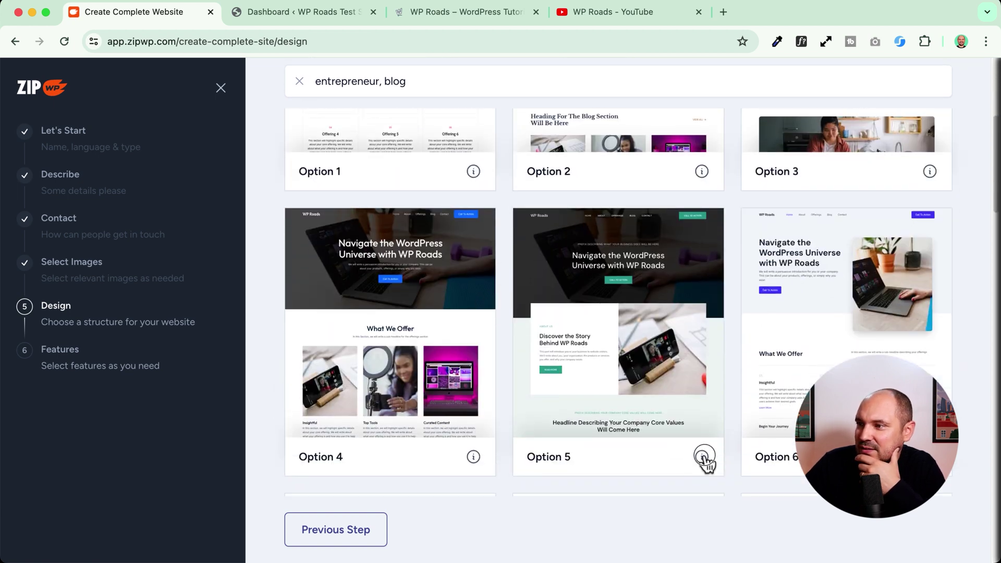
mouse_move(702, 458)
scroll(704, 466, "up", 5)
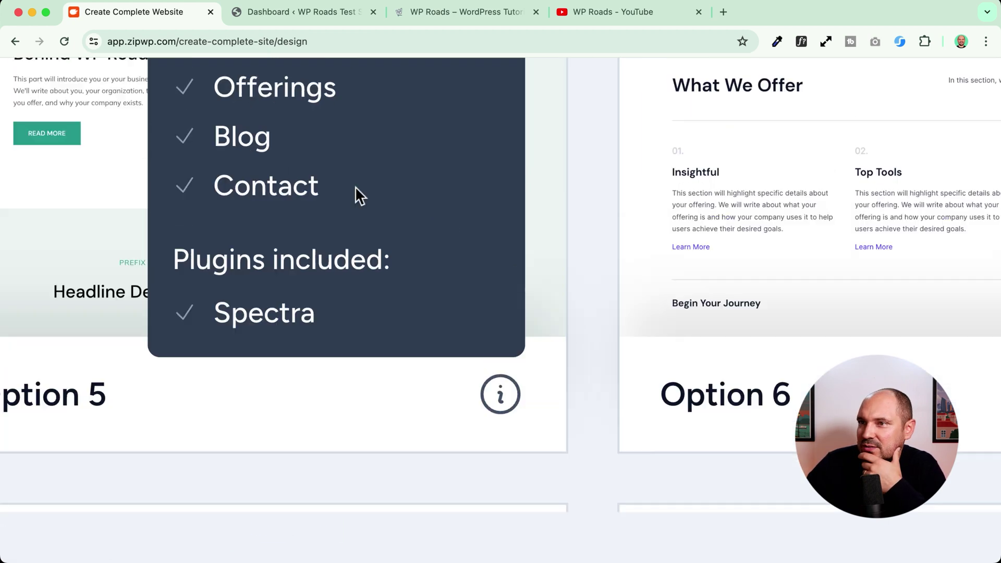
scroll(350, 192, "up", 1)
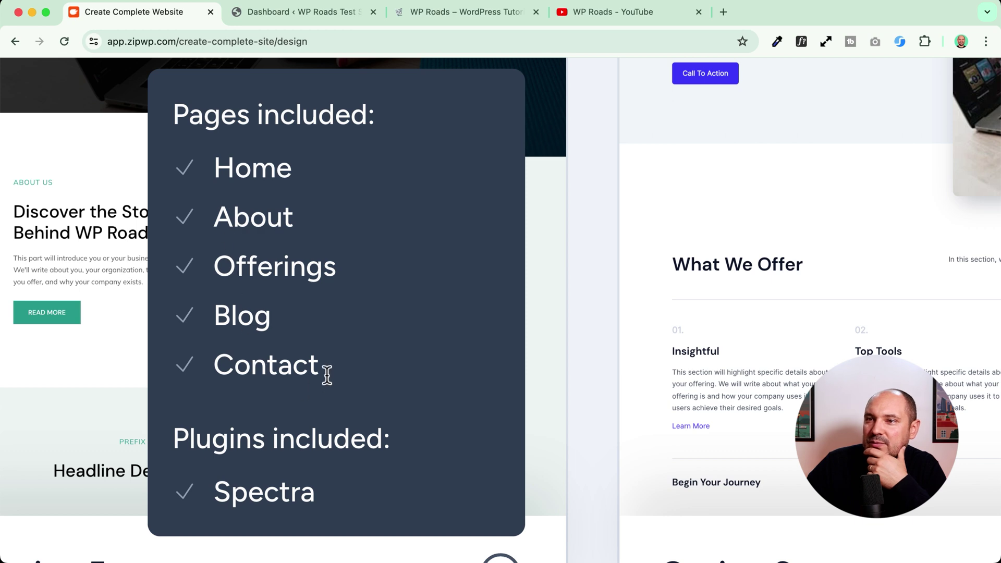
- Browse further designs, check Option 9's pages, and open the premium Option 9 in preview
left_click_drag(327, 374, 188, 165)
scroll(508, 469, "down", 2)
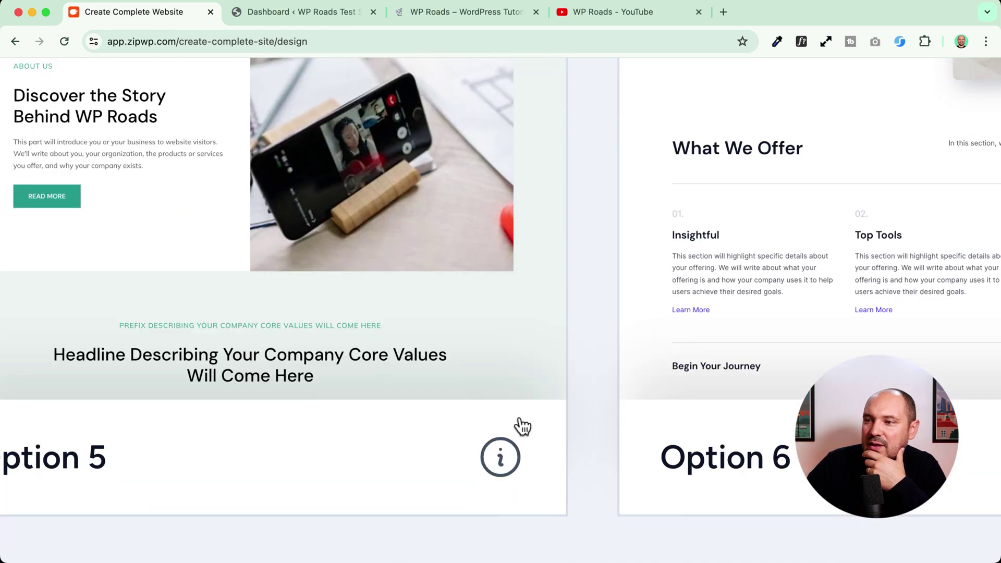
mouse_move(501, 455)
left_click_drag(188, 373, 339, 389)
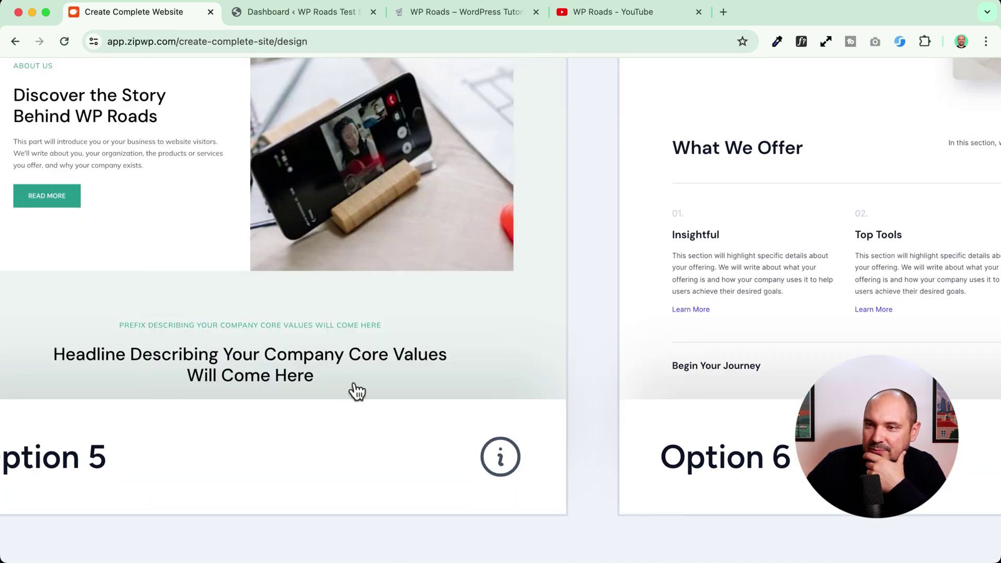
left_click_drag(279, 386, 267, 372)
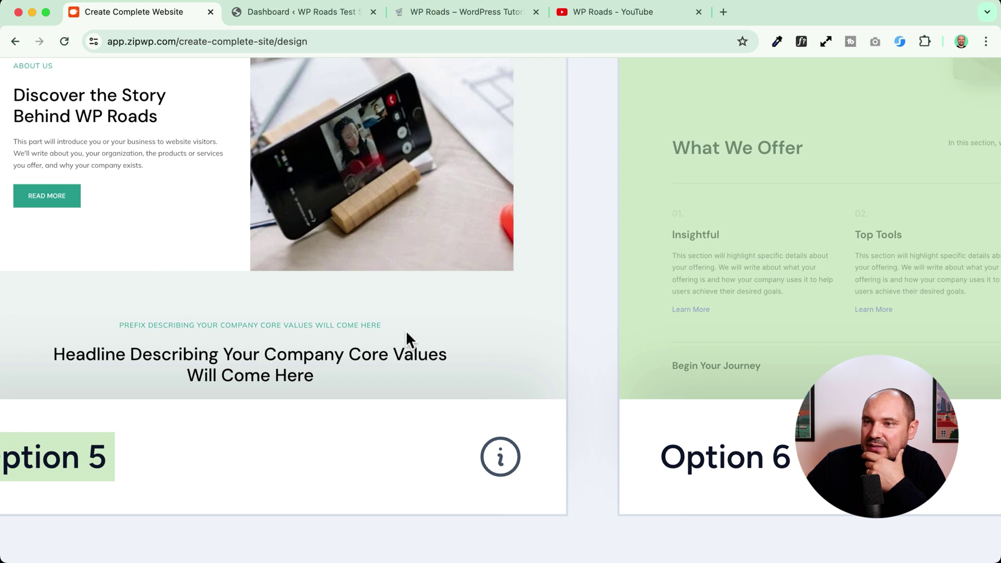
scroll(405, 339, "down", 5)
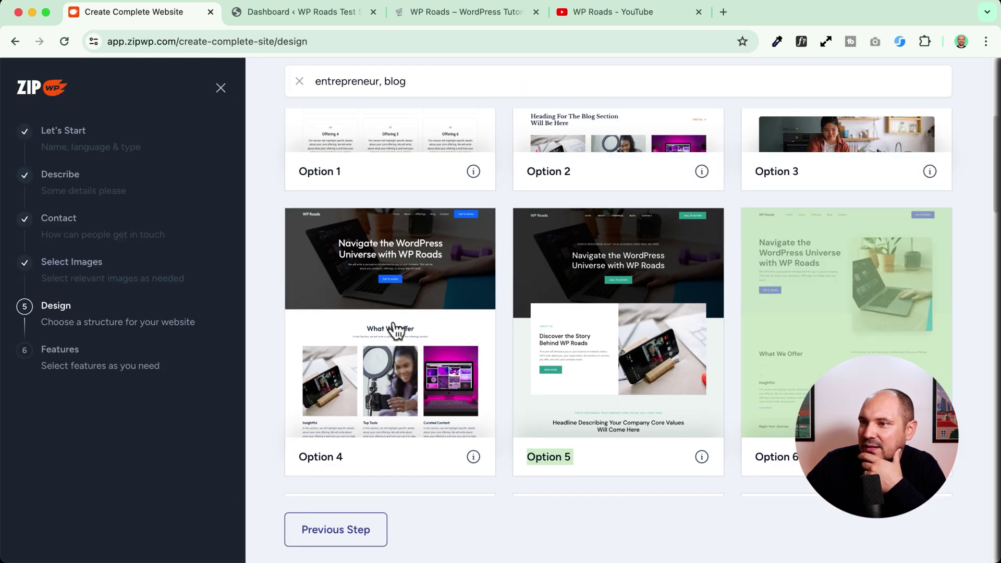
scroll(399, 329, "down", 6)
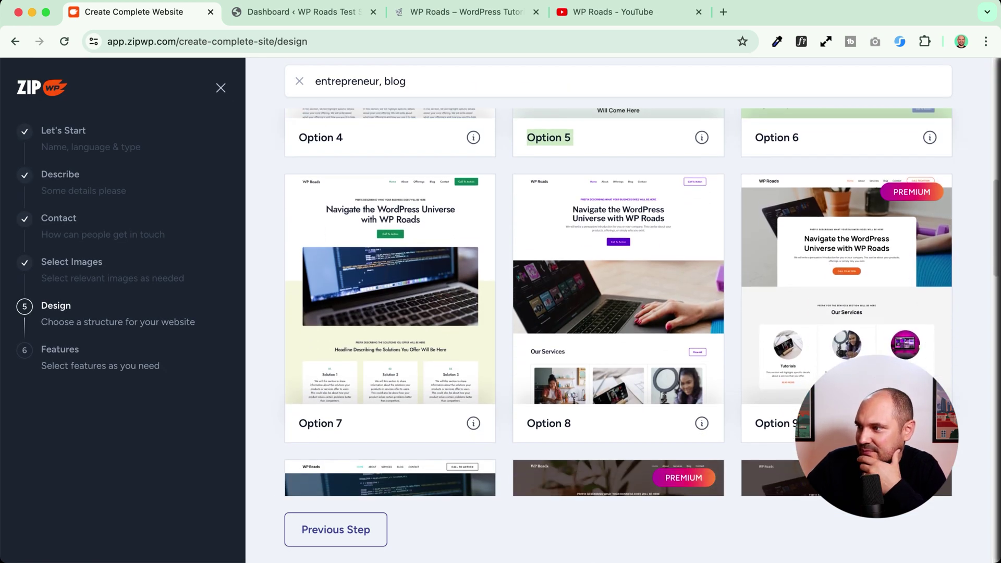
mouse_move(929, 423)
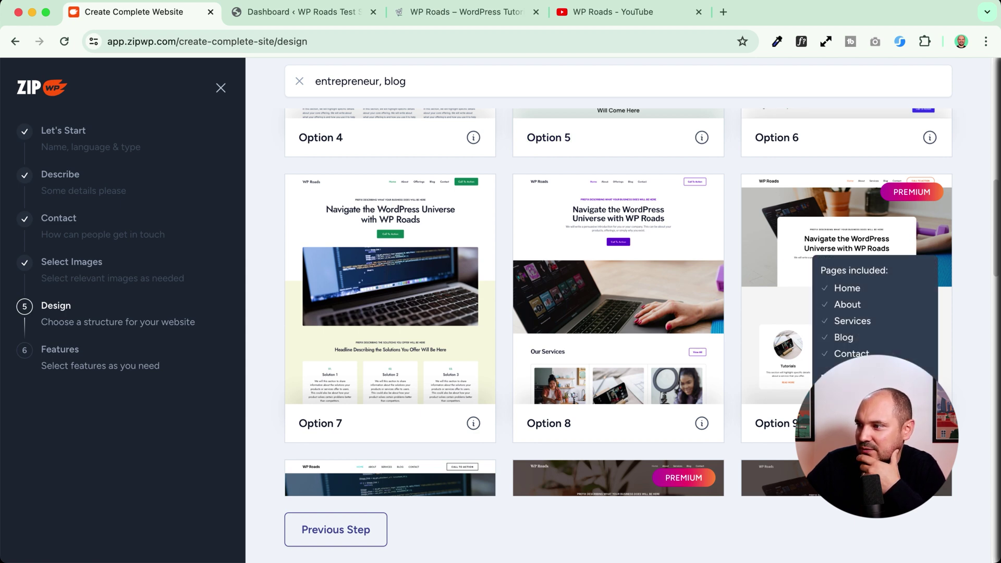
left_click(849, 309)
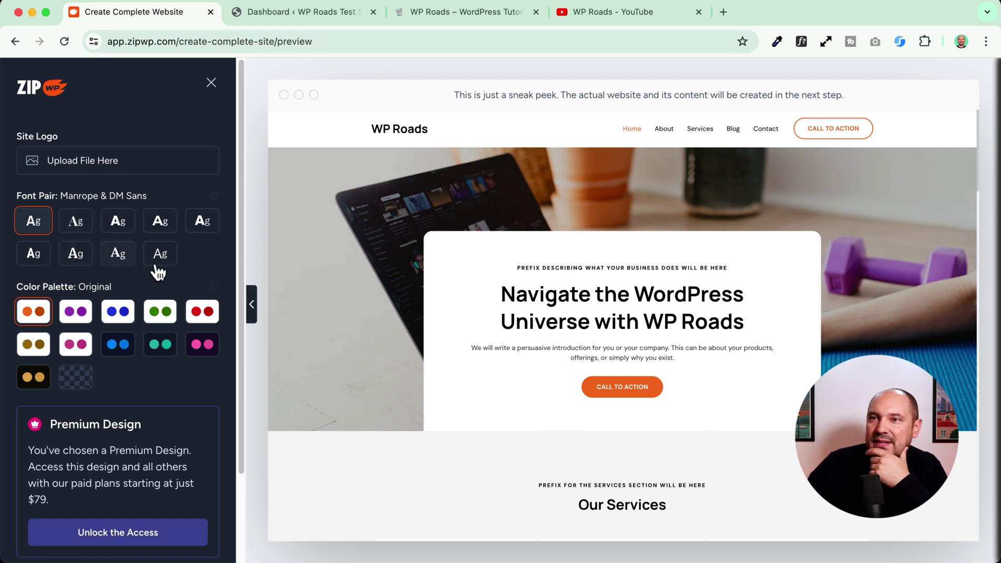
- Try Montserrat & Lato fonts with blue, green, original orange and dark Style 9 palettes
left_click(160, 219)
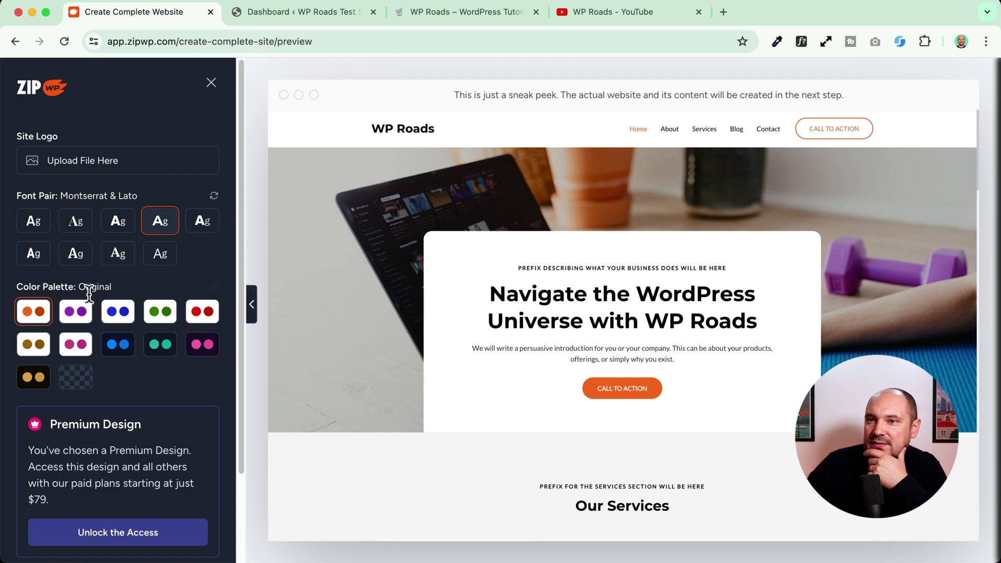
left_click(115, 315)
left_click(155, 318)
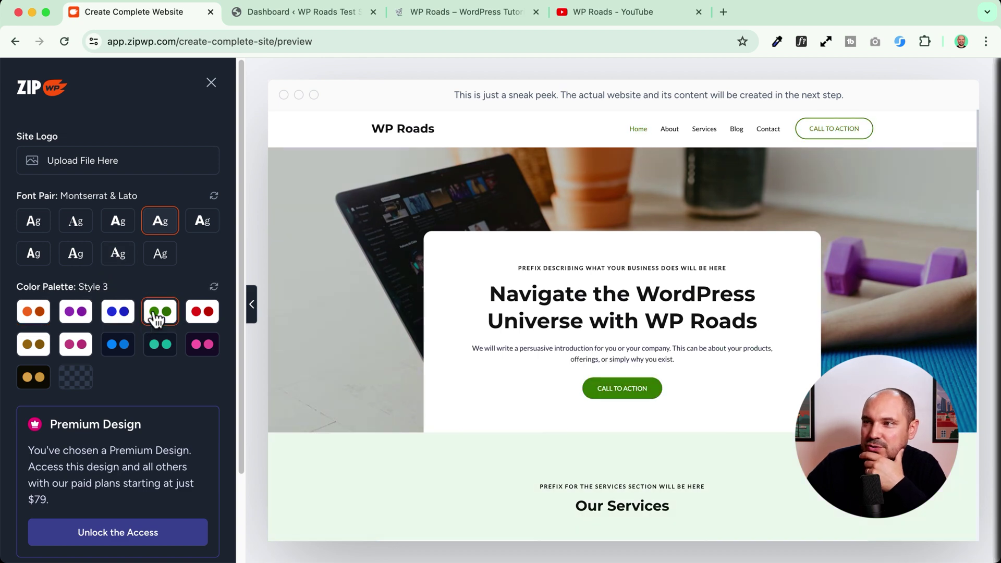
left_click(31, 314)
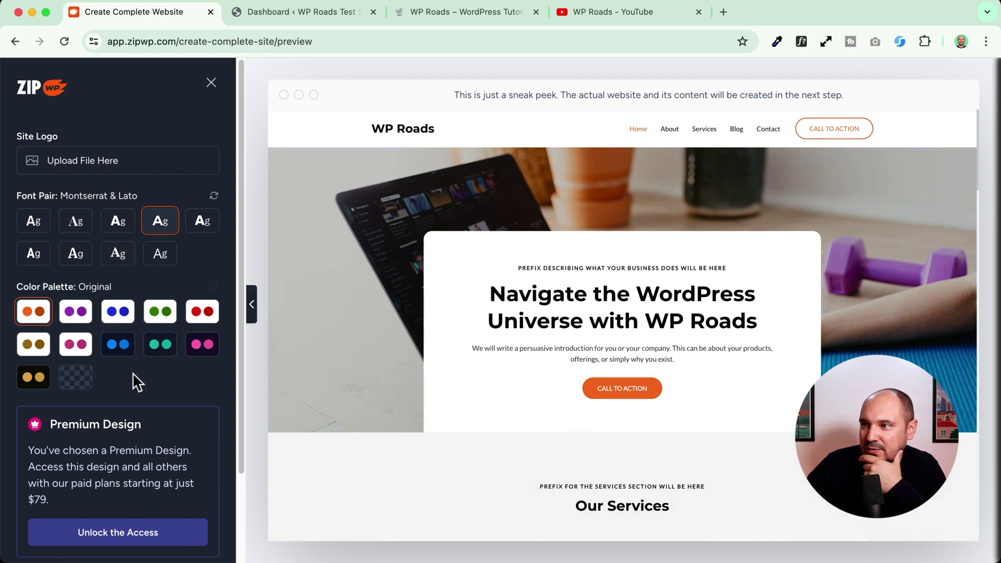
left_click(204, 355)
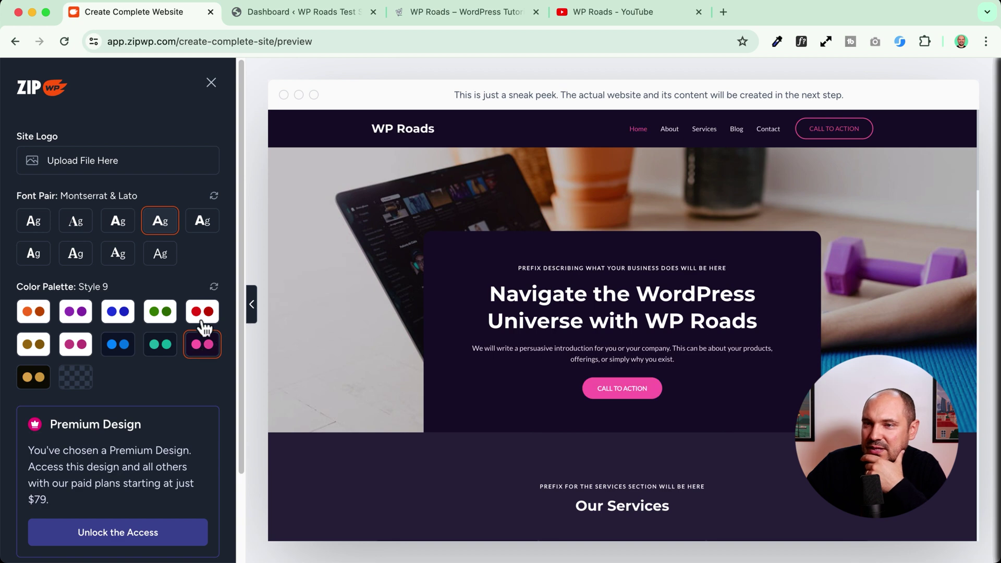
- Try Rubik & Karla and Playfair Display fonts, preview on mobile, then return to other designs
left_click(200, 223)
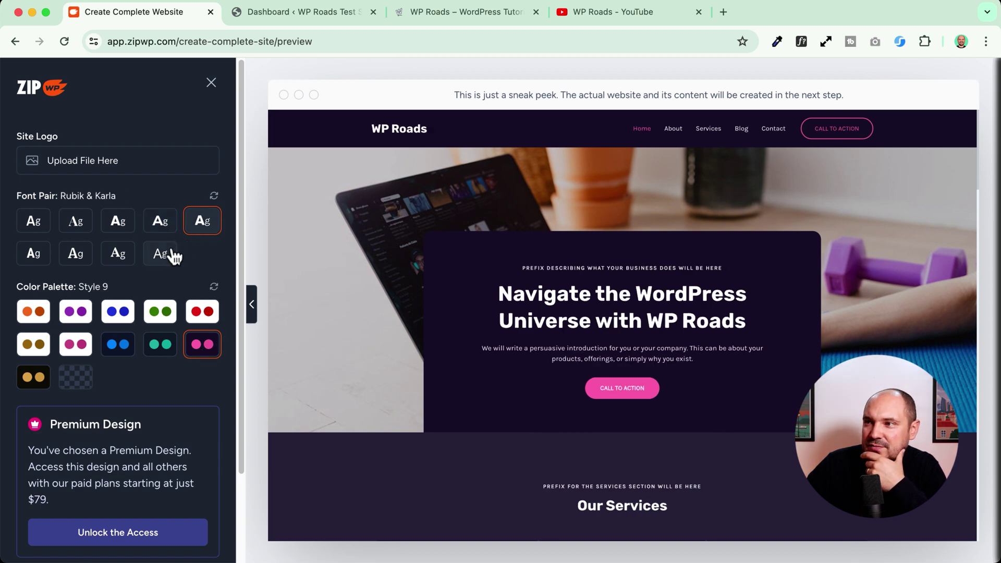
left_click(77, 221)
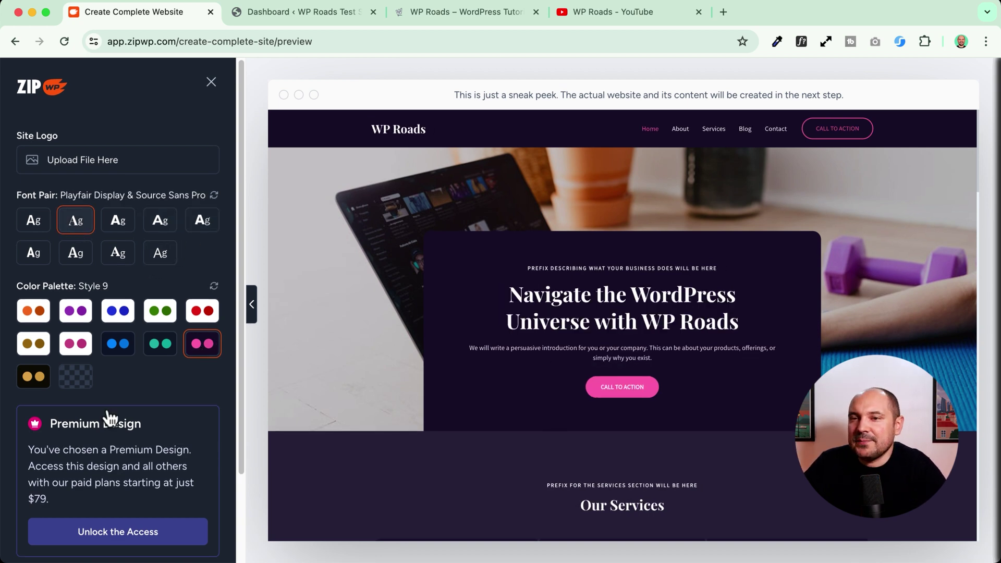
scroll(105, 412, "down", 2)
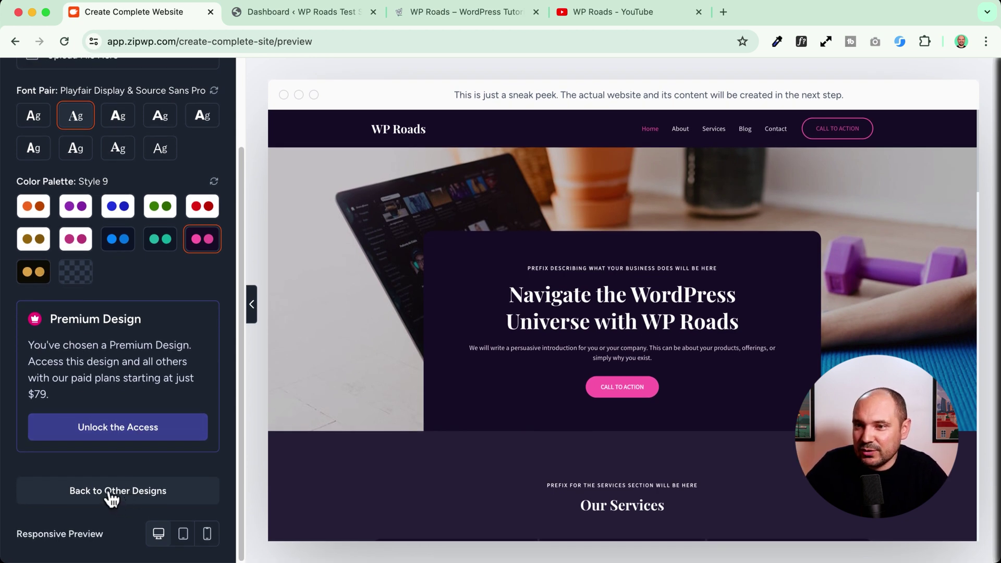
left_click(207, 533)
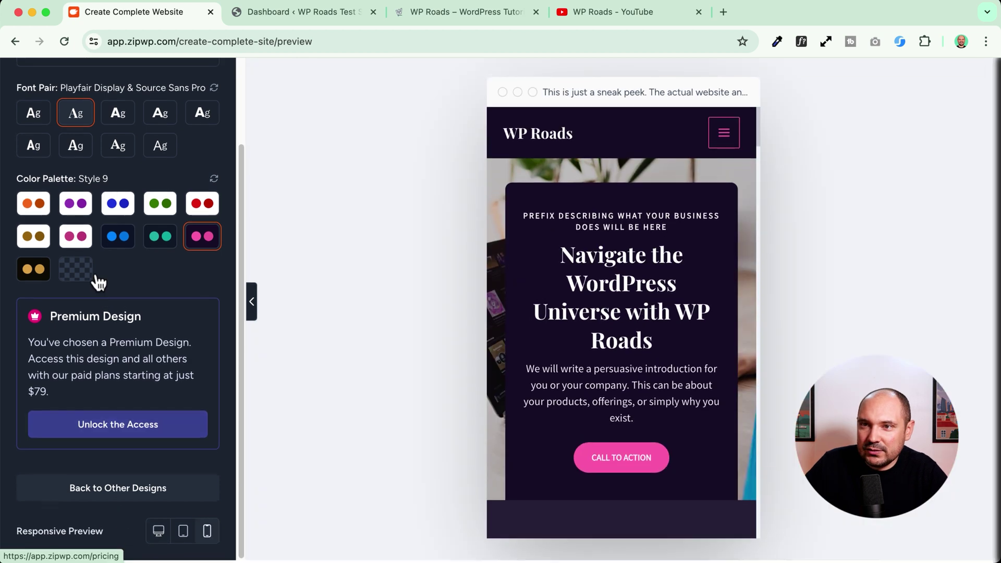
left_click(112, 498)
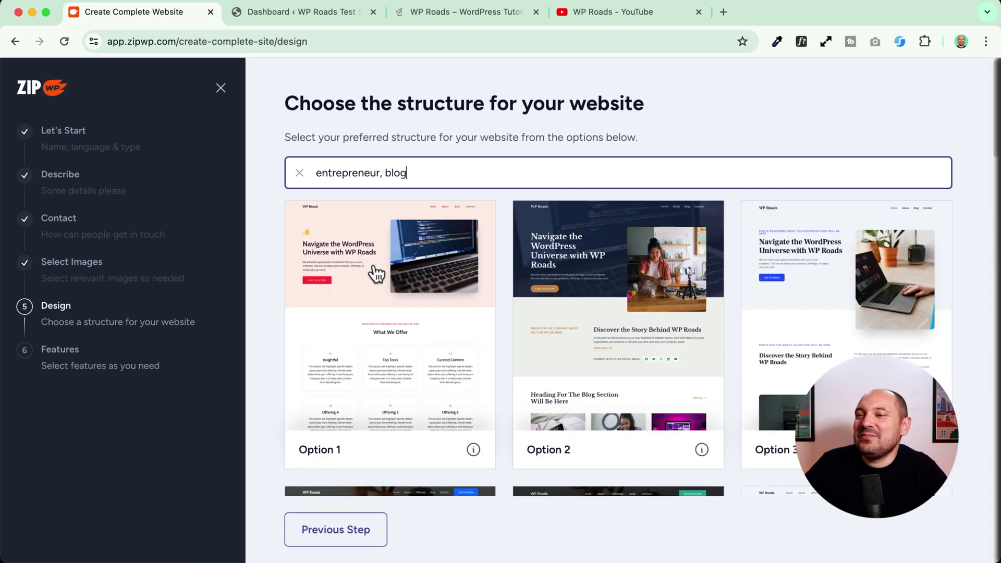
- Choose Option 1 with the pink Style 9 palette and Playfair Display & Source Sans Pro fonts
scroll(412, 290, "down", 4)
scroll(425, 292, "up", 4)
scroll(613, 326, "down", 2)
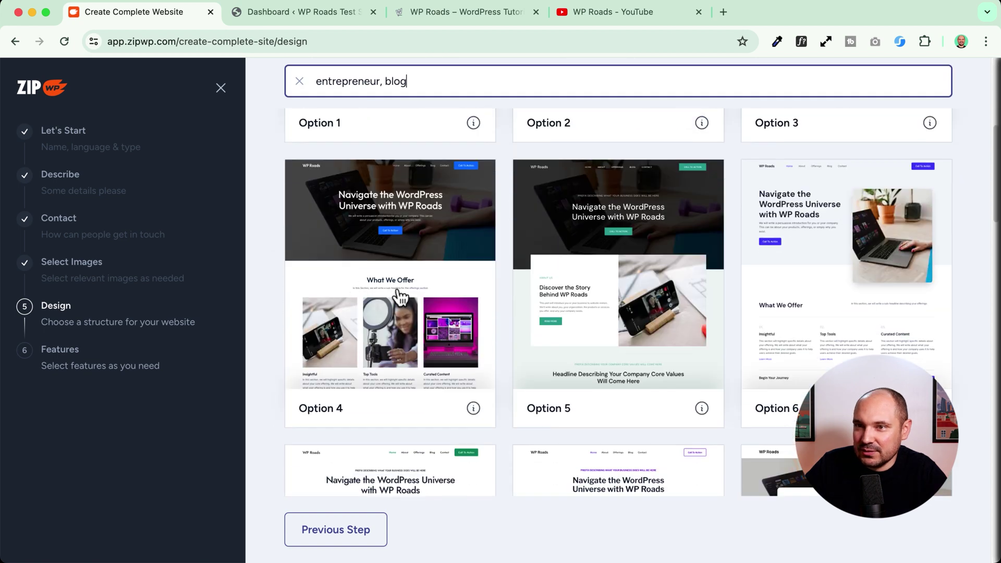
scroll(396, 333, "up", 2)
left_click(390, 303)
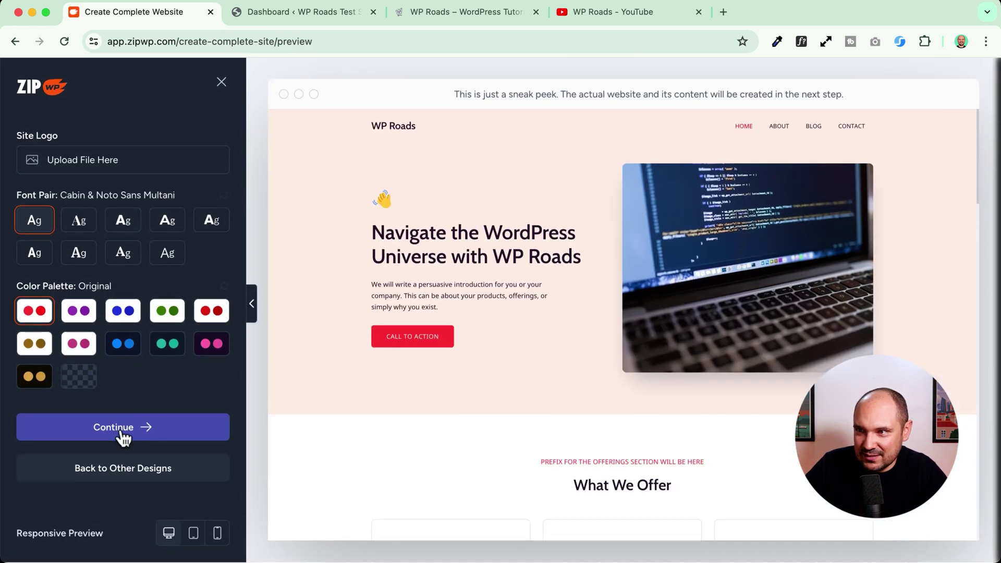
left_click(124, 314)
left_click(123, 344)
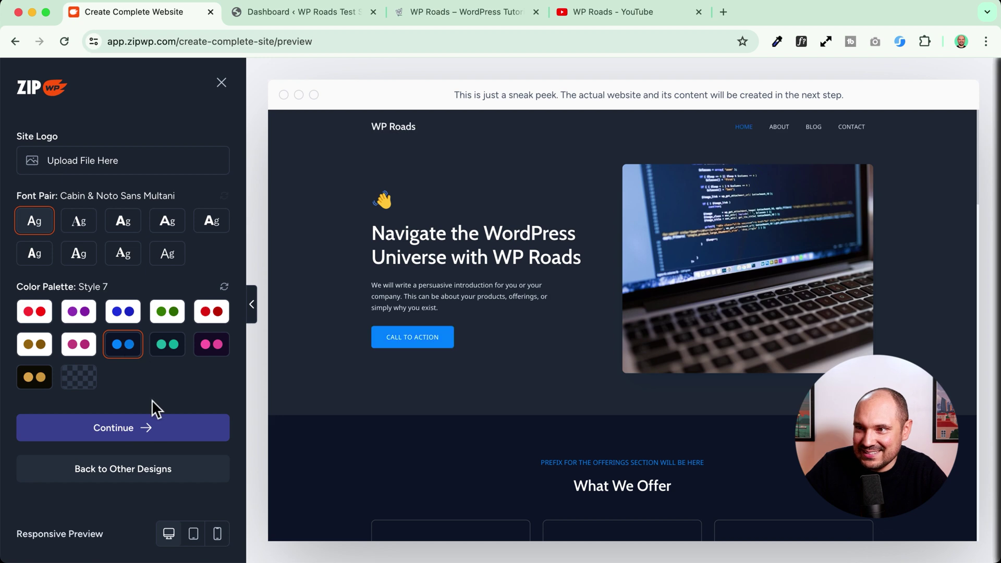
left_click(208, 347)
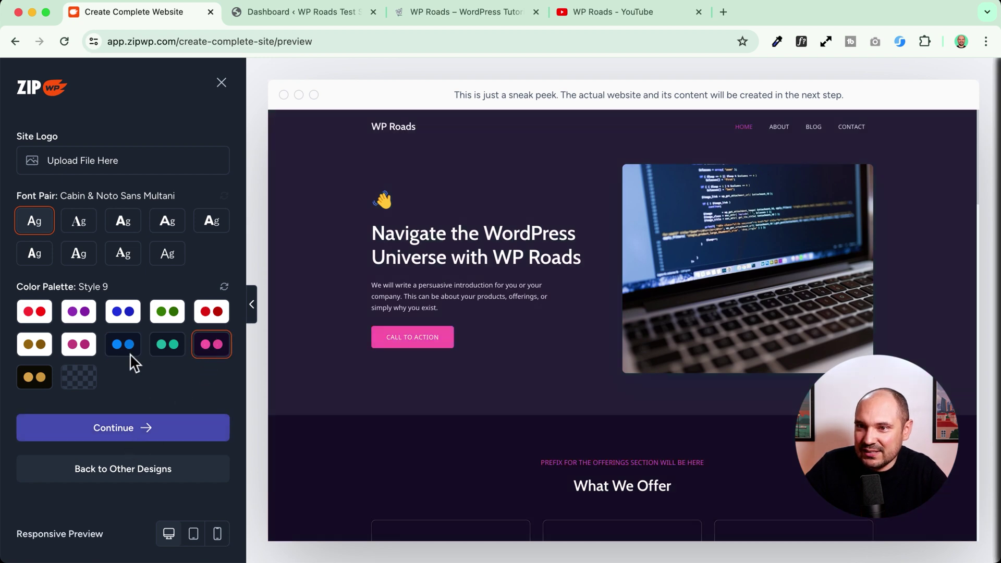
left_click(77, 224)
left_click(121, 427)
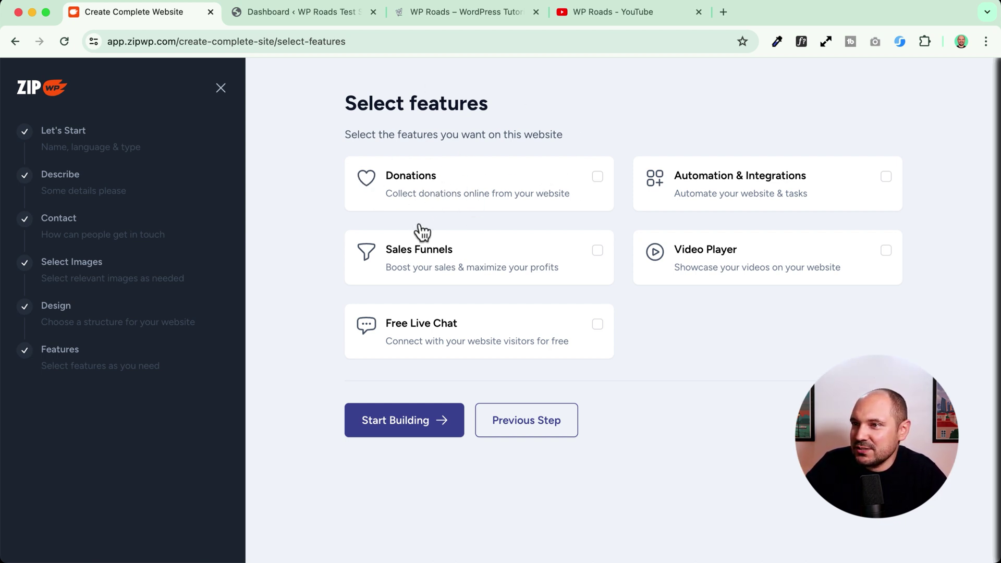
- Select Video Player, Automation & Integrations and Free Live Chat, leave Sales Funnels off, and start building
left_click(433, 265)
left_click(466, 261)
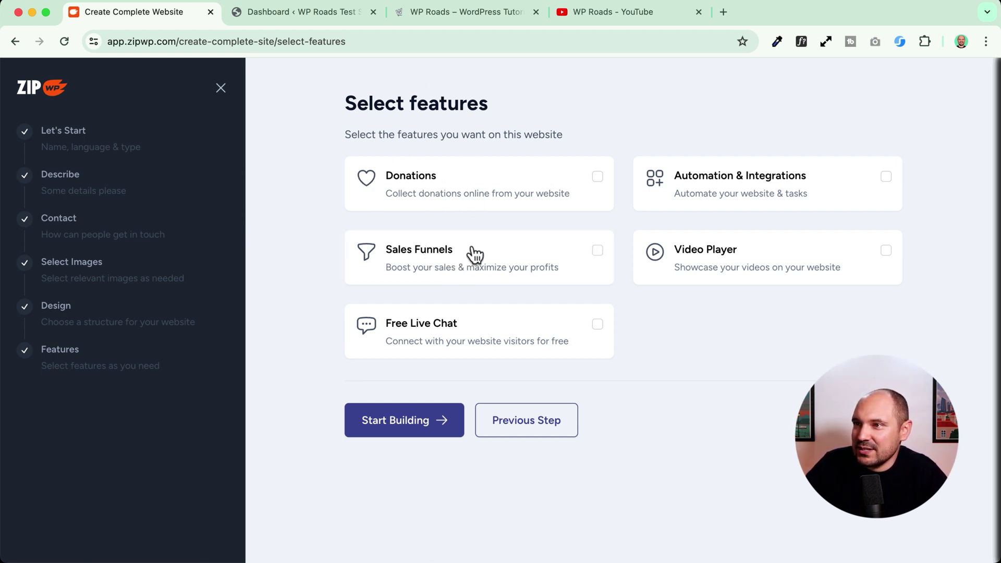
left_click(533, 280)
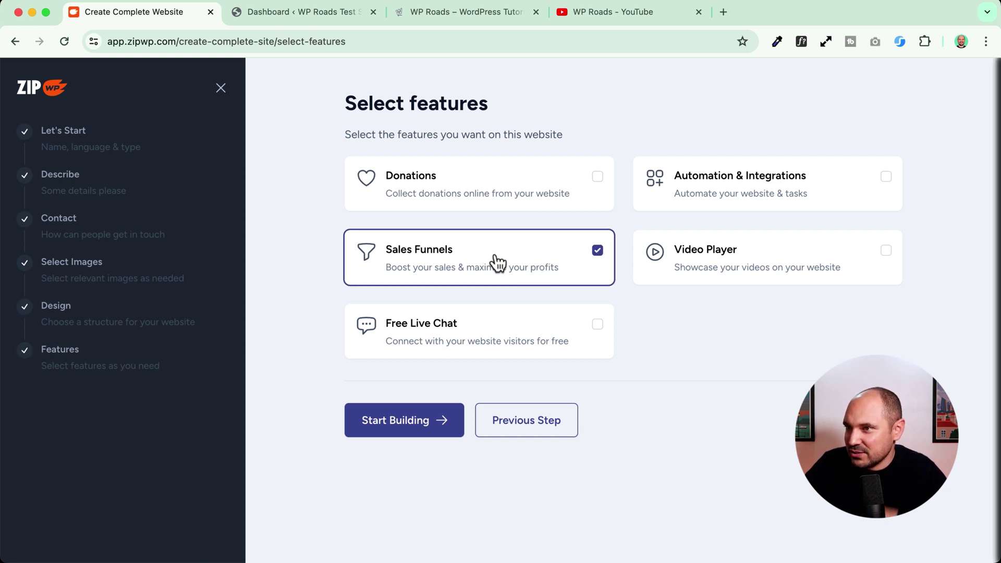
left_click(535, 270)
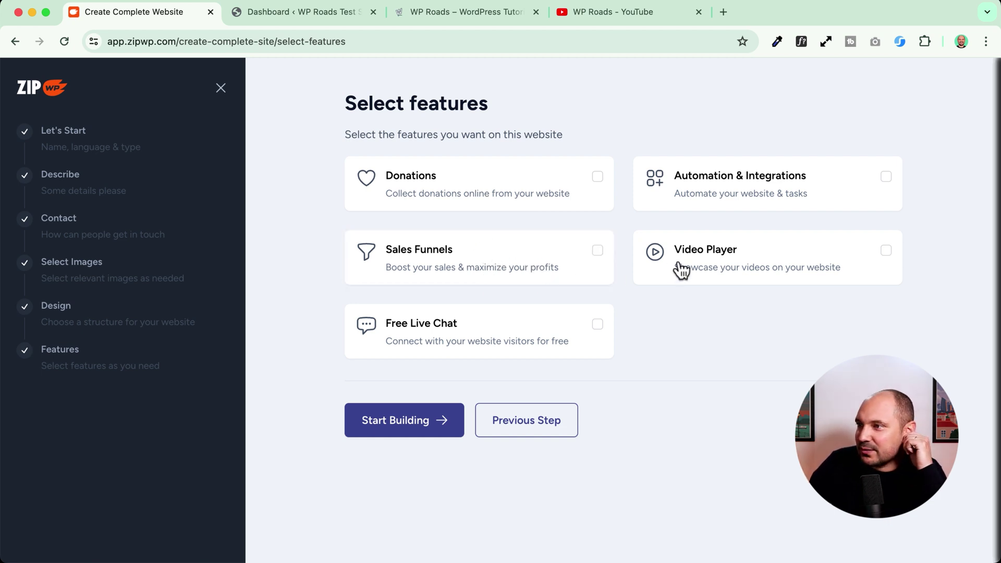
left_click(749, 262)
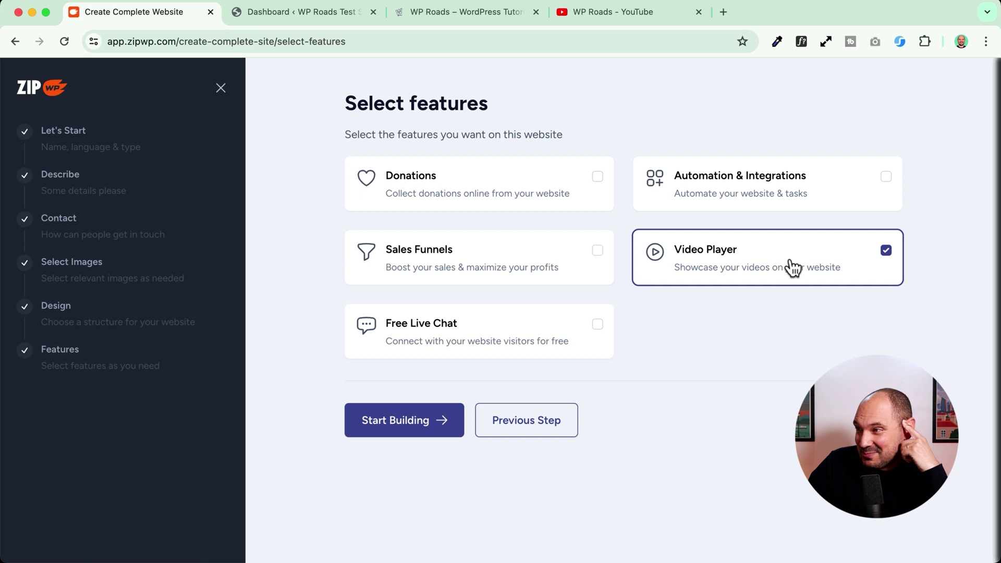
left_click(749, 199)
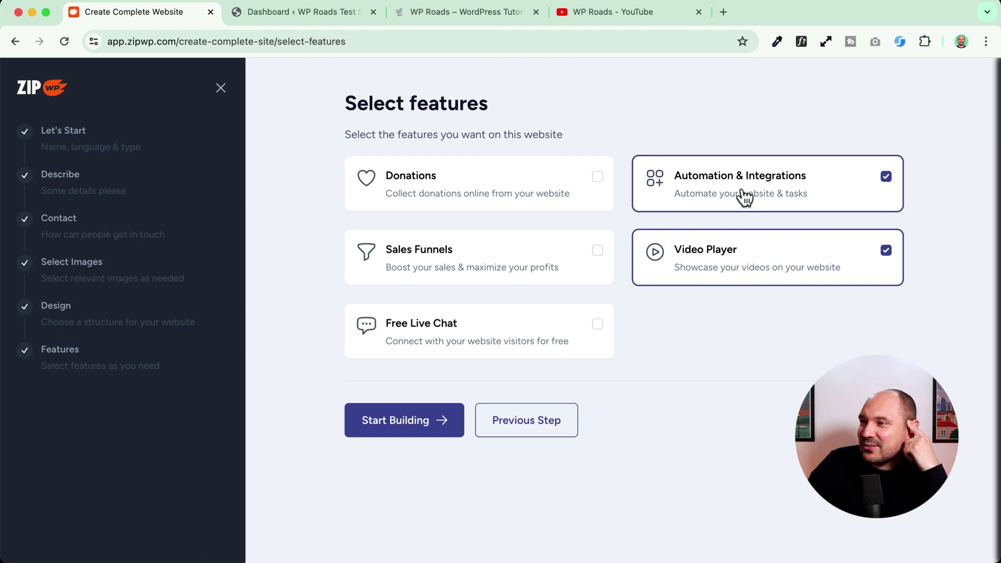
left_click(744, 197)
left_click(744, 197)
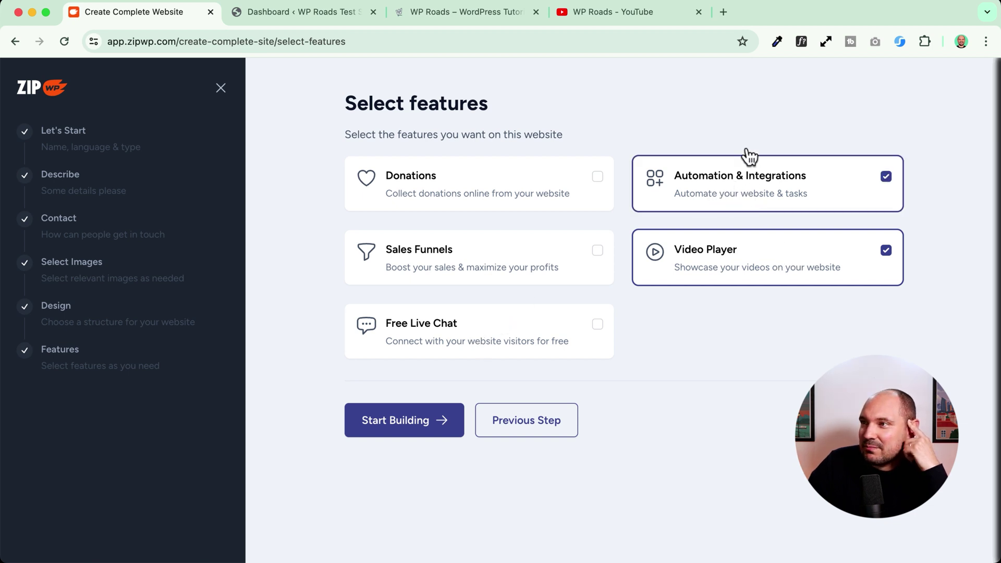
left_click(473, 349)
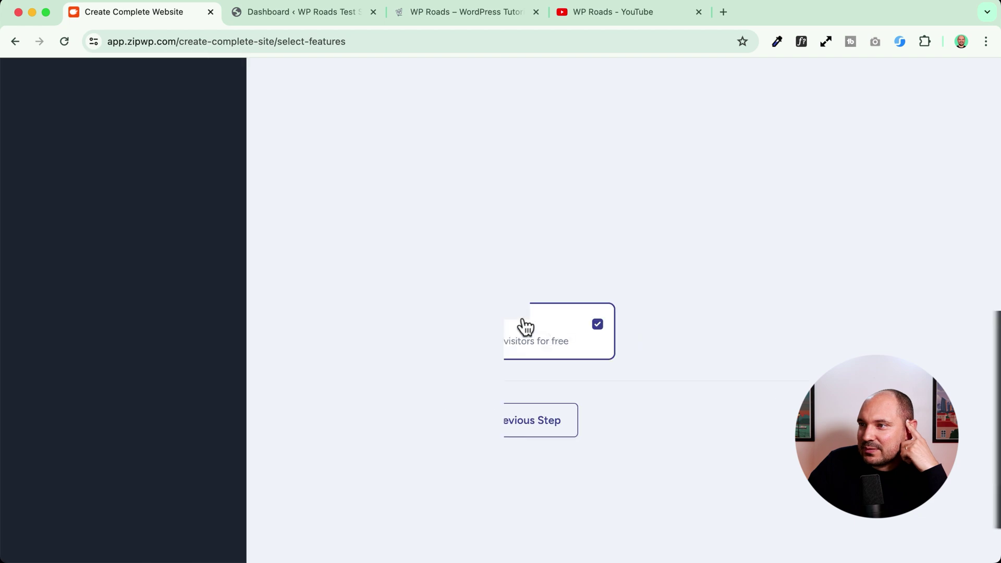
left_click(412, 432)
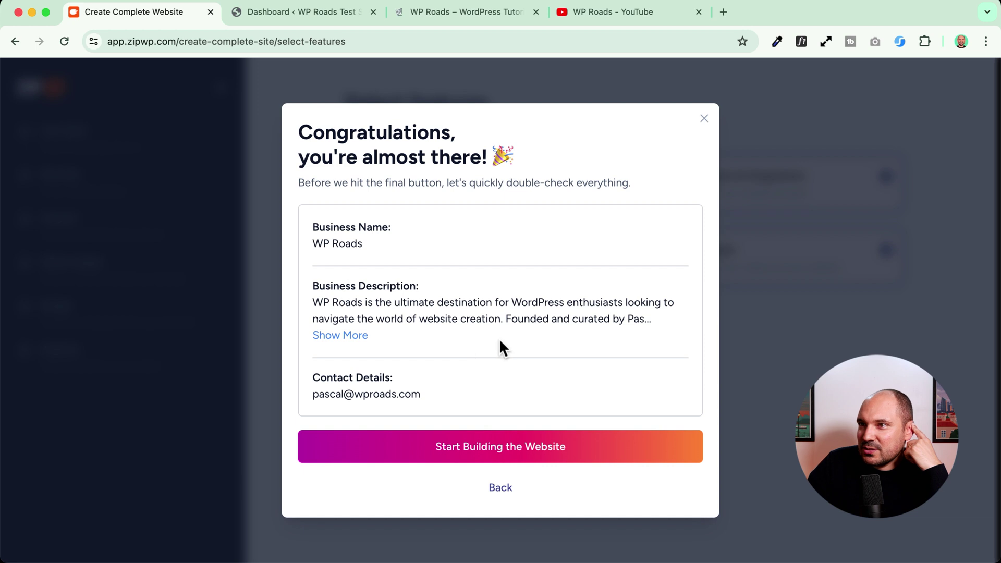
- Confirm the reviewed summary to begin generating the WP Roads website
left_click(495, 453)
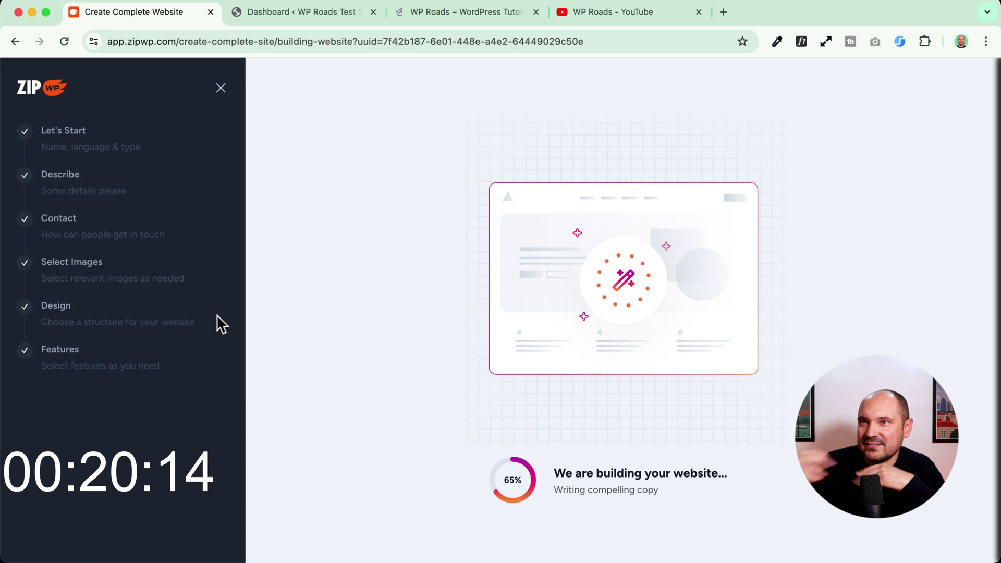
- Open zipwp.com in a new tab, highlight its '60 Seconds with AI' claim, then return to the build
left_click(724, 11)
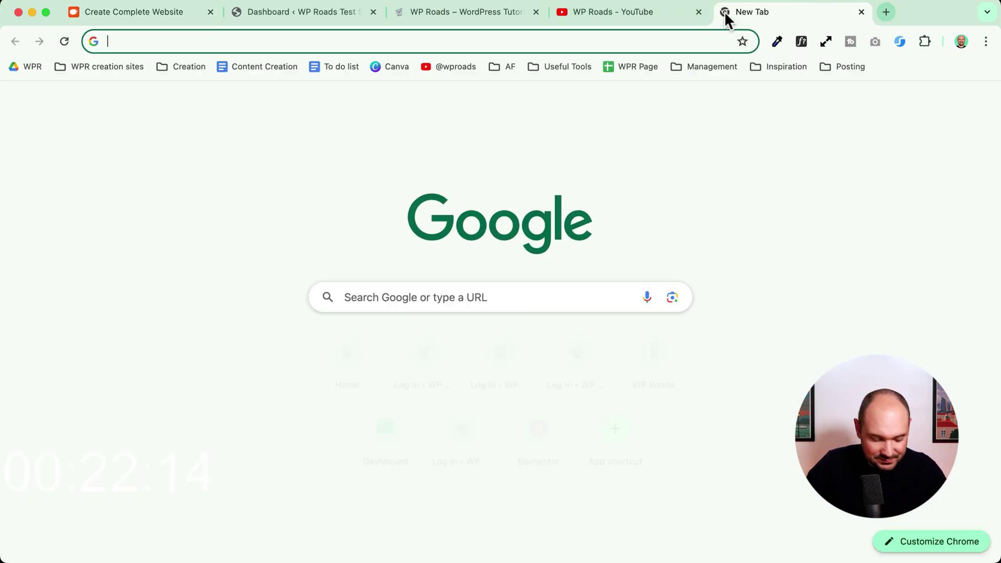
type("zipwp.com")
key("Return")
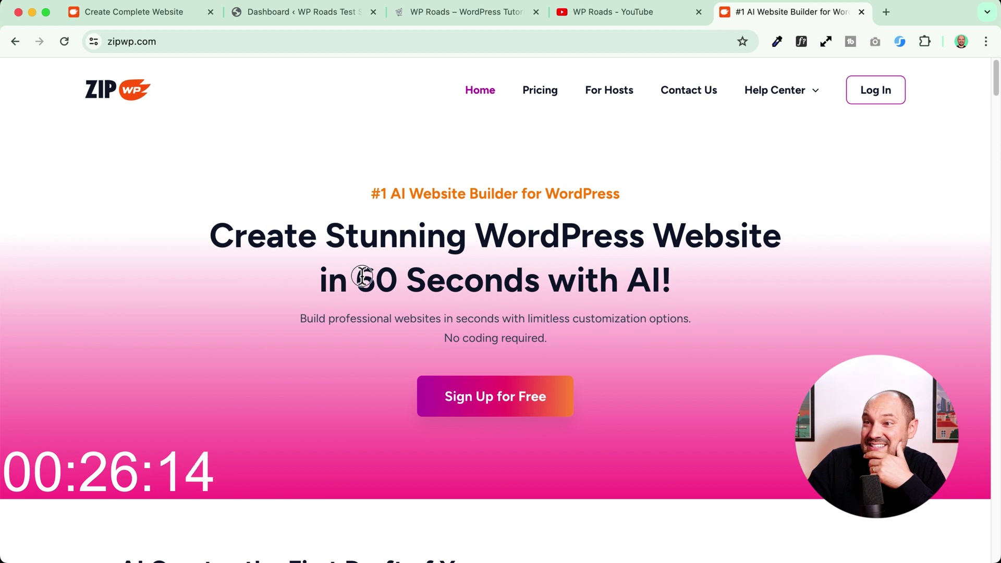
left_click_drag(359, 282, 672, 284)
left_click(163, 14)
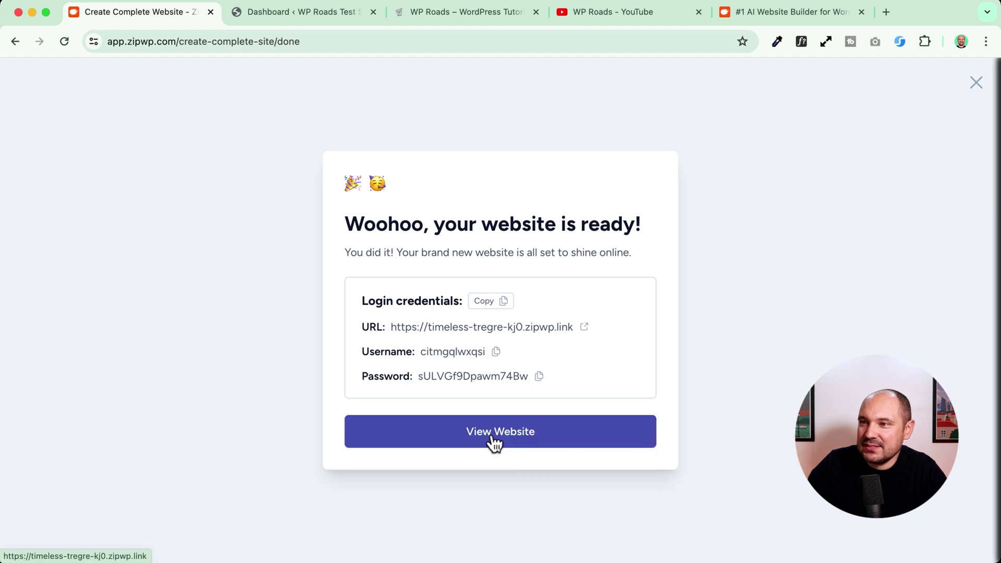
- Copy the new site's password, then view the website, entering 'ok' at the temporary-site gate
left_click(539, 377)
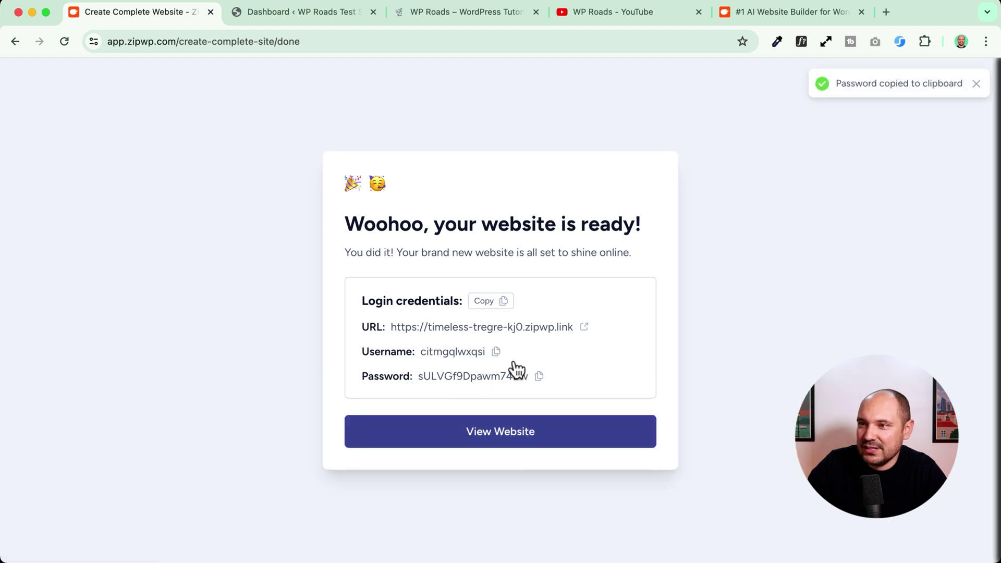
left_click(492, 436)
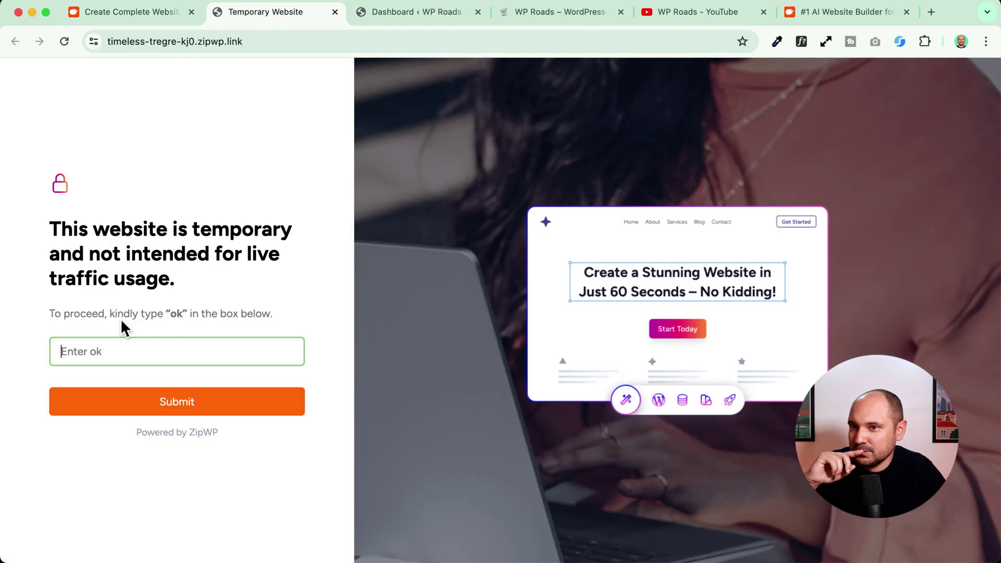
type("ok")
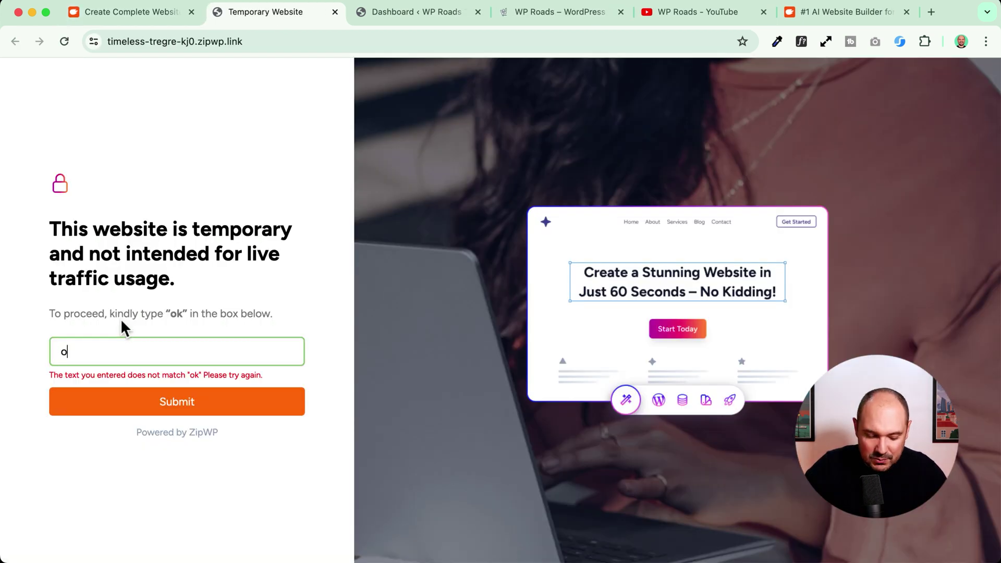
left_click(184, 402)
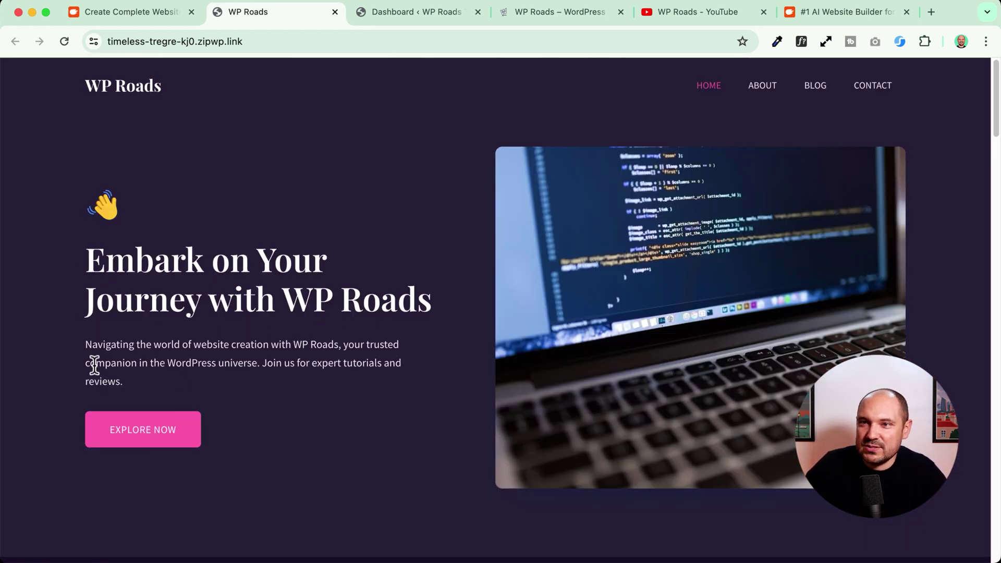
- Look over the home page, then scroll through the About page and back to its top
scroll(95, 365, "up", 5)
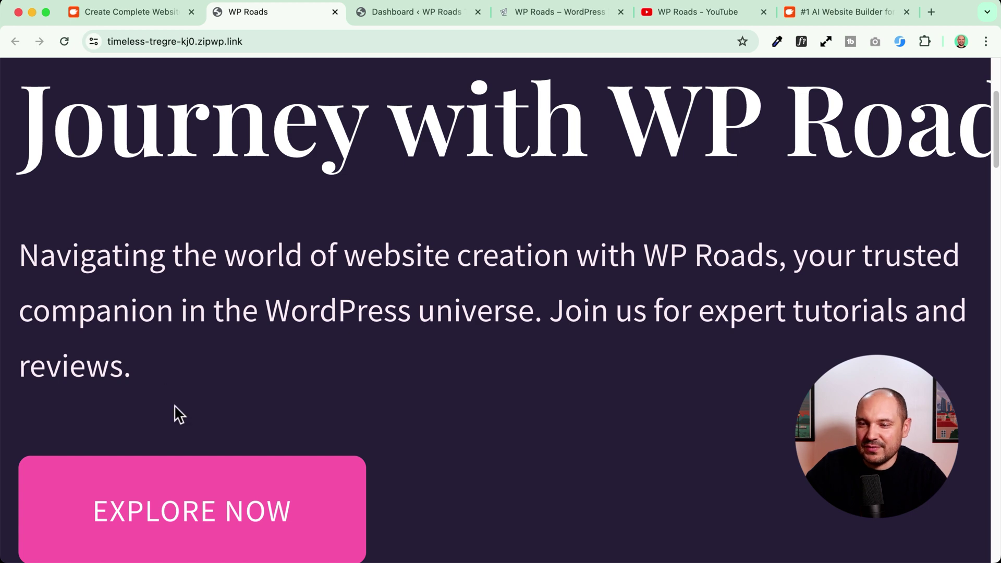
scroll(196, 532, "down", 5)
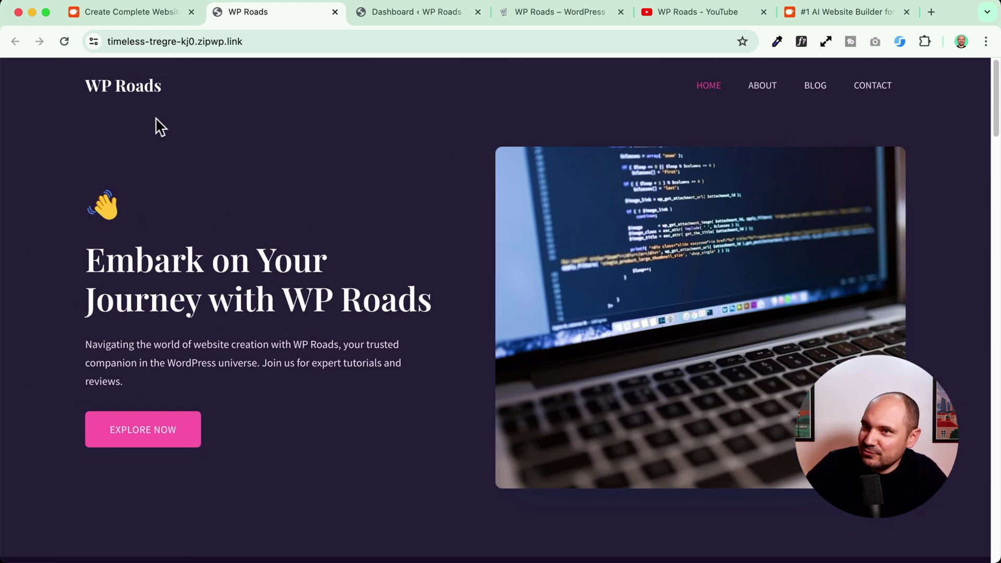
left_click(772, 97)
scroll(49, 211, "down", 10)
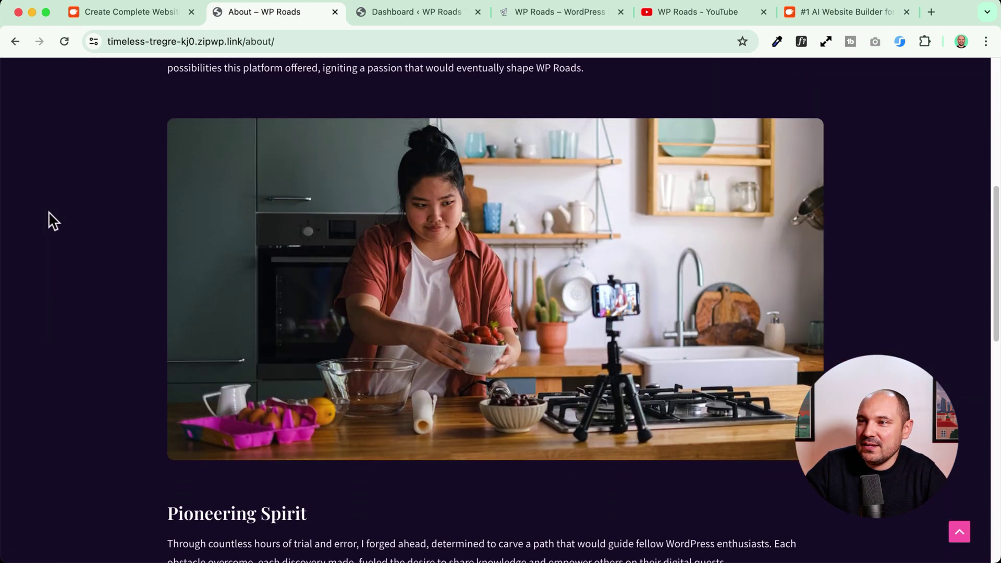
scroll(49, 219, "down", 10)
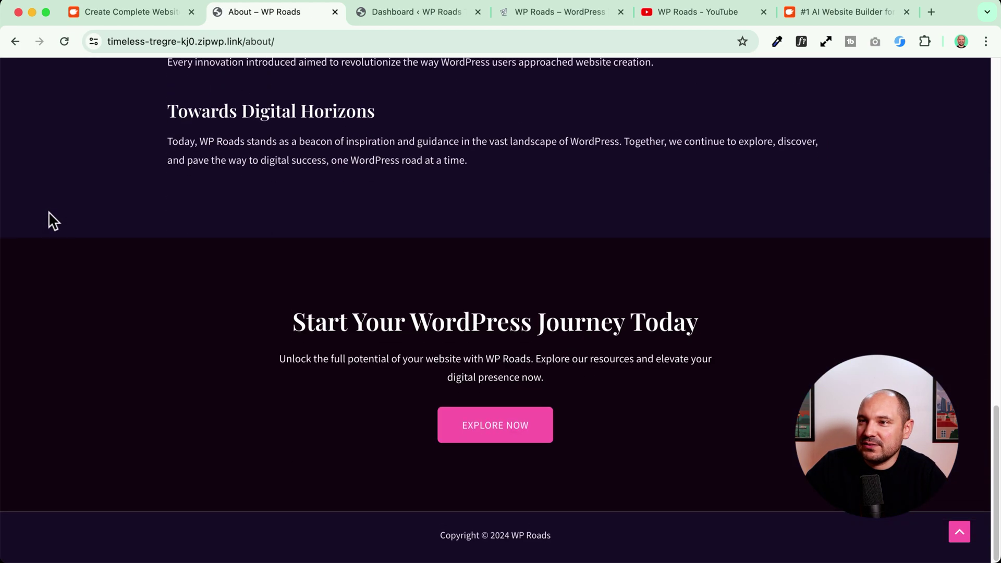
key("Home")
- Check the Blog and Contact pages, submit the empty form, and open the YouTube channel link
left_click(811, 89)
scroll(50, 259, "down", 10)
scroll(45, 261, "up", 10)
left_click(884, 91)
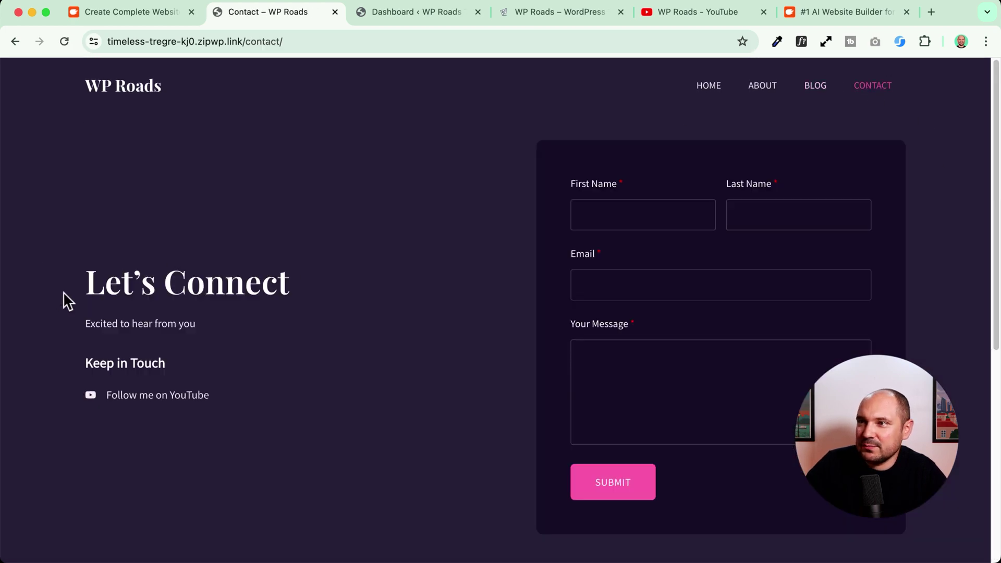
left_click(632, 485)
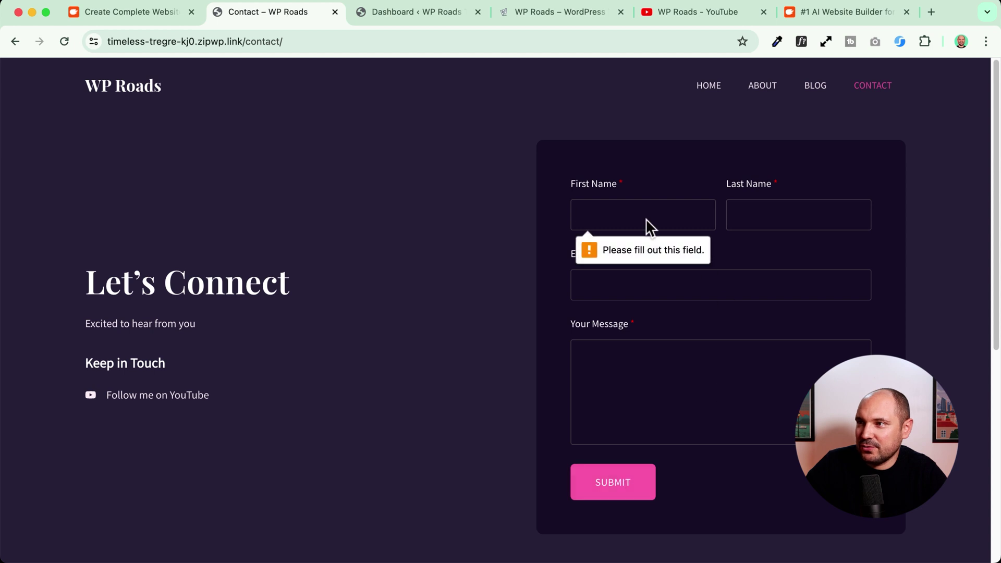
left_click(136, 396)
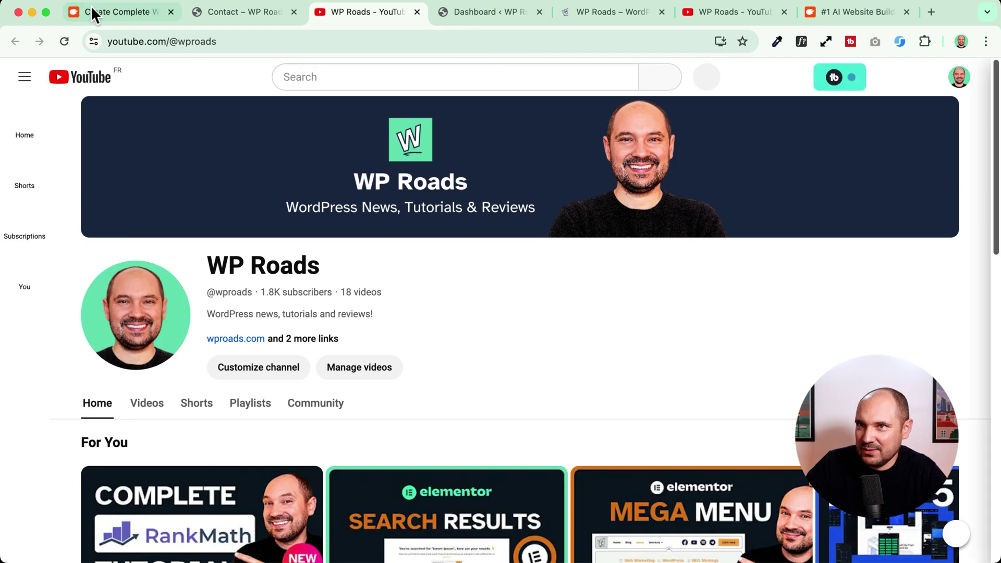
- Return to the WP Roads site tab and scroll through the whole home page
left_click(108, 10)
key("ctrl+Tab")
left_click(129, 112)
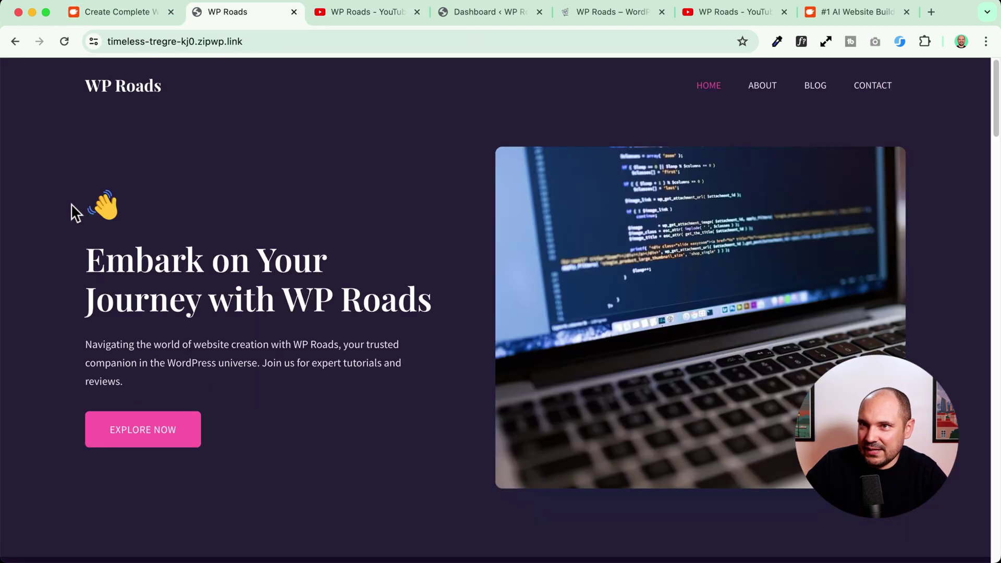
scroll(69, 204, "down", 10)
scroll(69, 212, "down", 7)
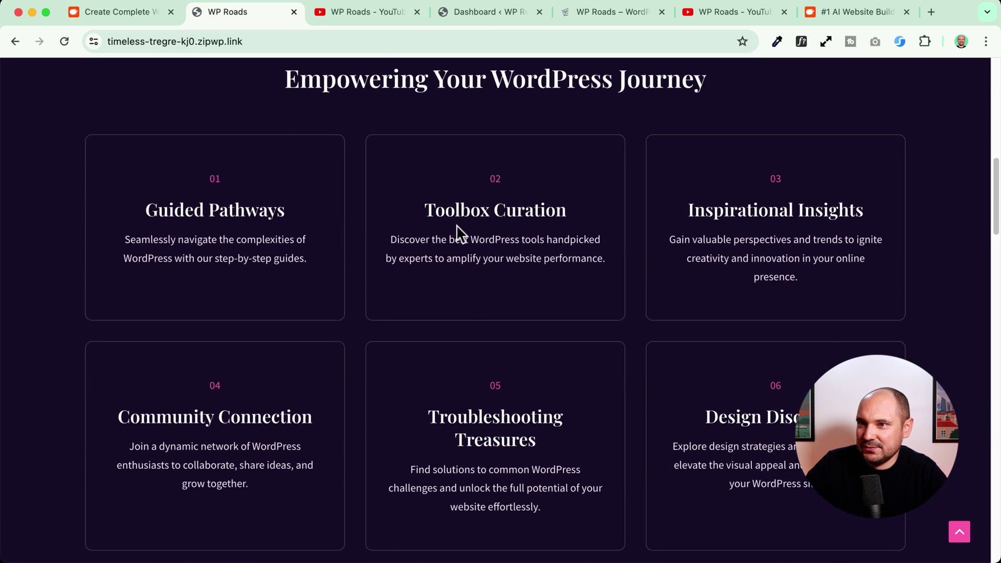
scroll(68, 216, "down", 17)
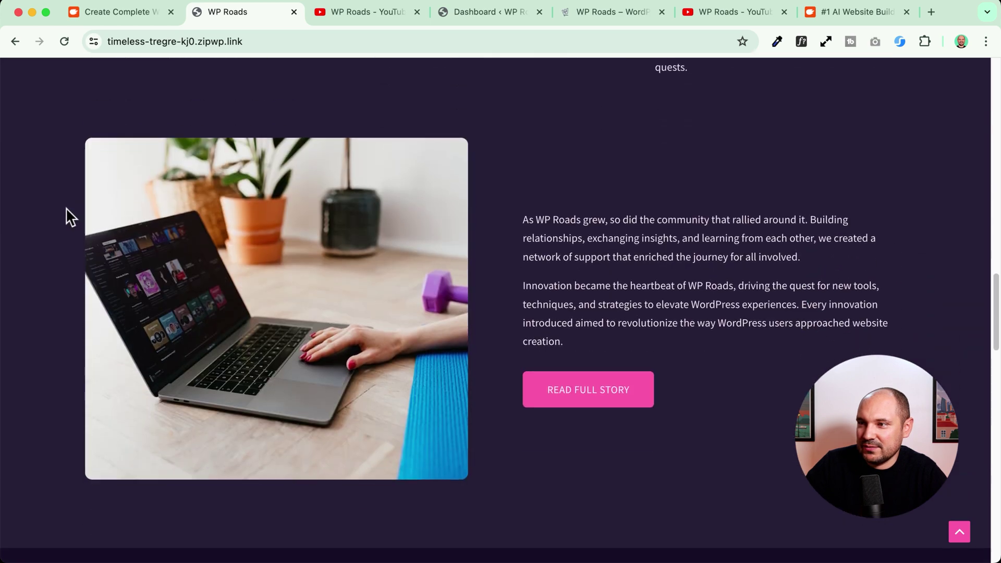
scroll(68, 217, "down", 5)
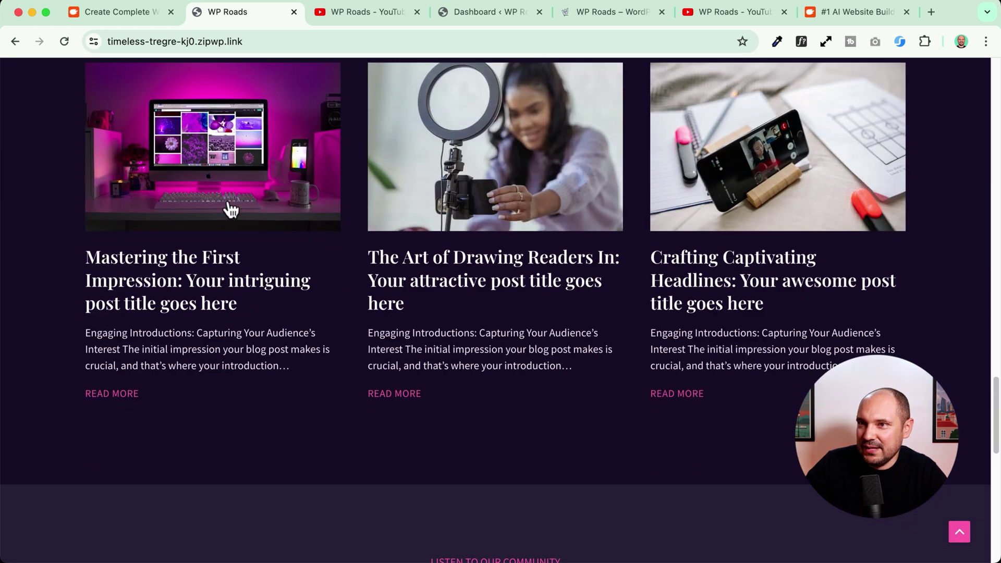
scroll(230, 208, "down", 10)
scroll(259, 197, "up", 2)
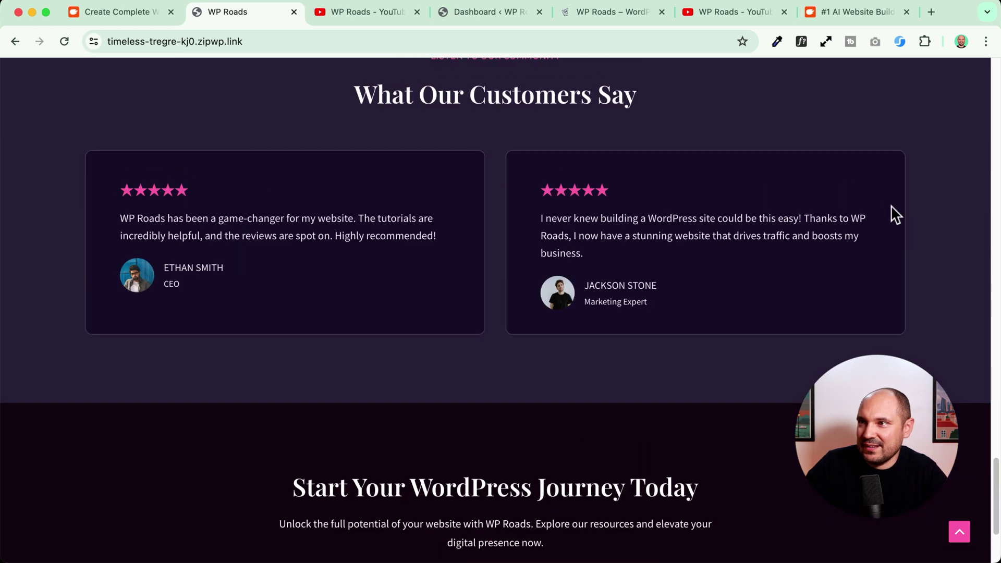
scroll(233, 241, "down", 3)
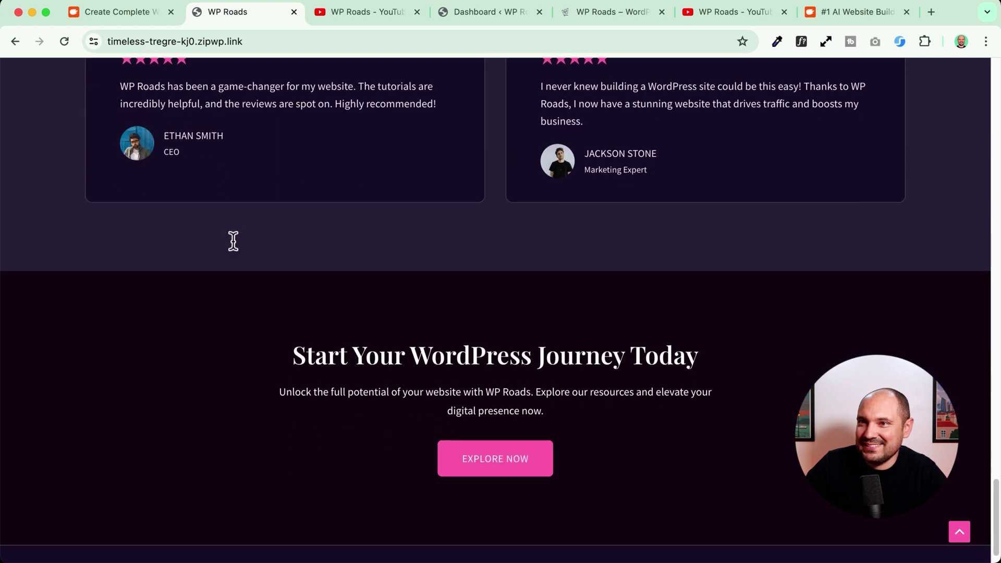
scroll(291, 177, "up", 2)
scroll(521, 132, "up", 1)
scroll(197, 246, "down", 4)
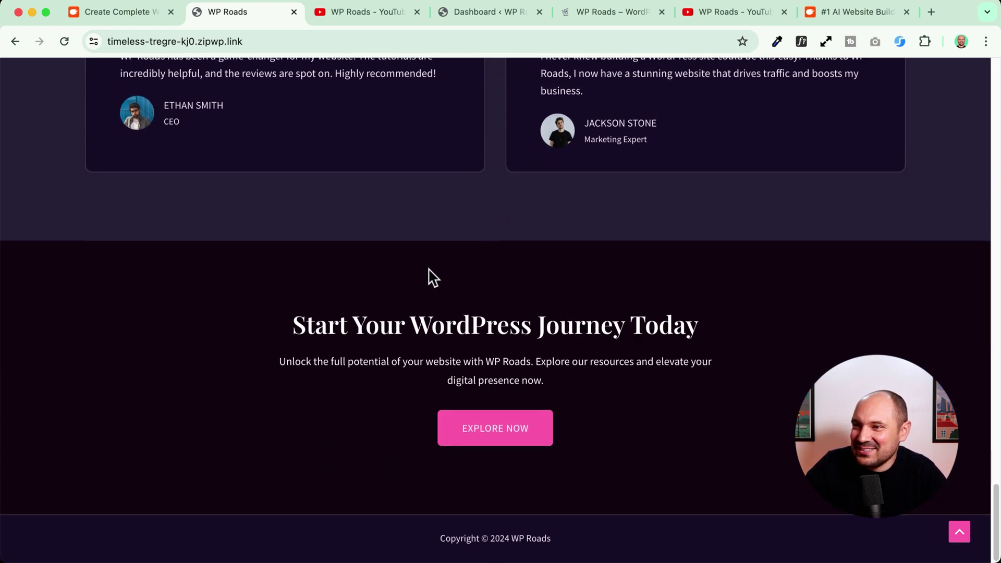
scroll(192, 277, "up", 20)
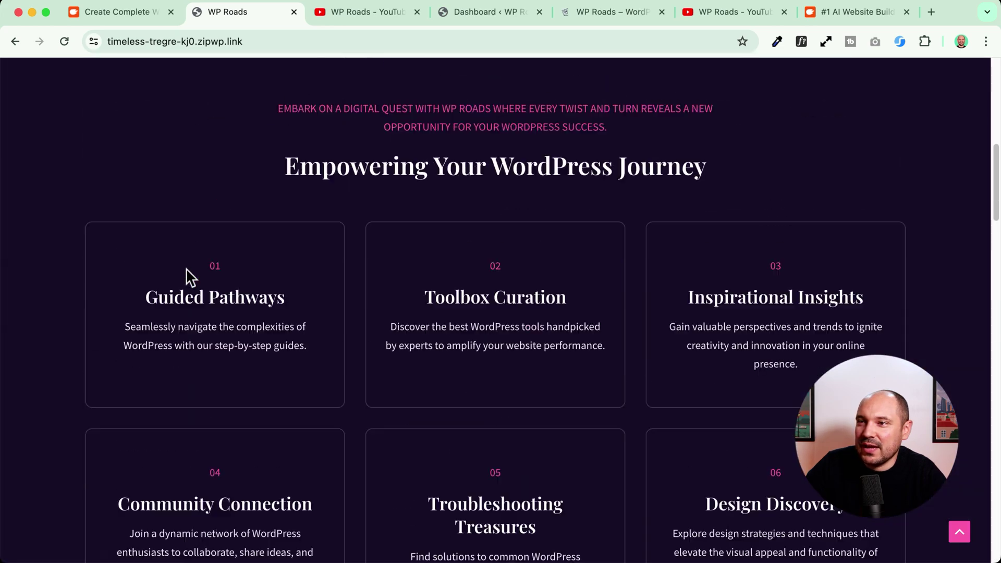
scroll(191, 277, "up", 4)
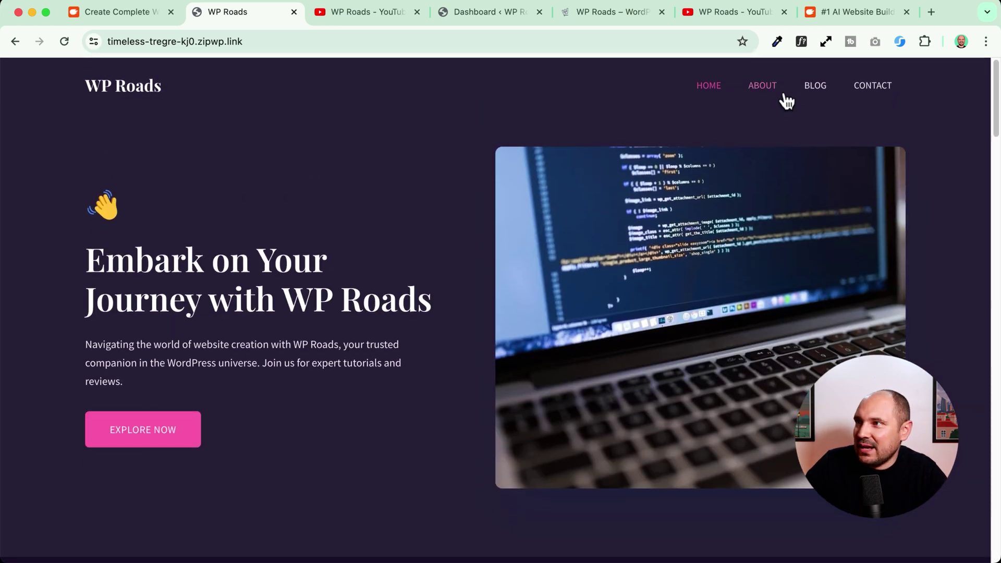
- Open the Blog and read the first post, 'Mastering the First Impression'
left_click(813, 88)
scroll(295, 288, "down", 4)
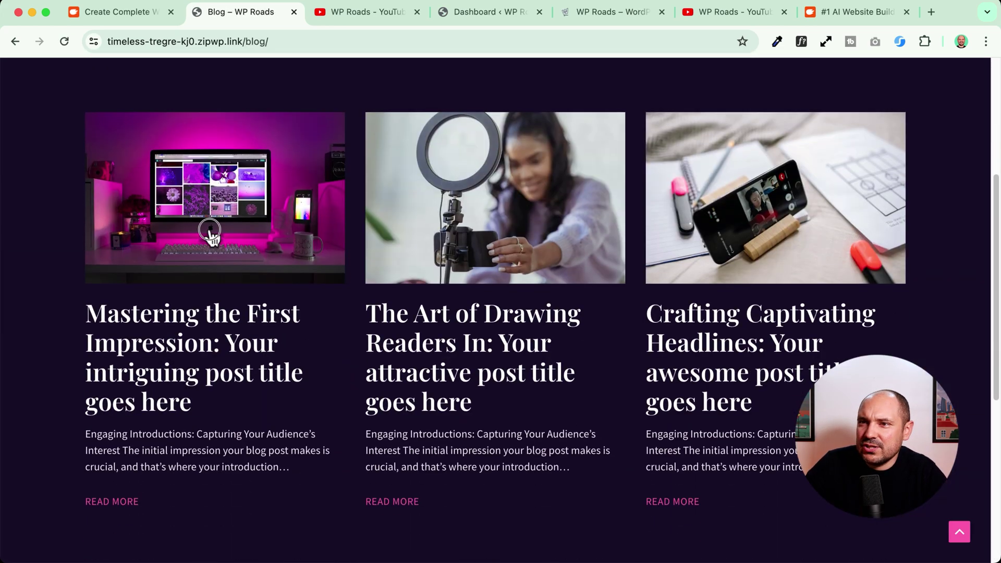
left_click(208, 230)
scroll(167, 272, "down", 5)
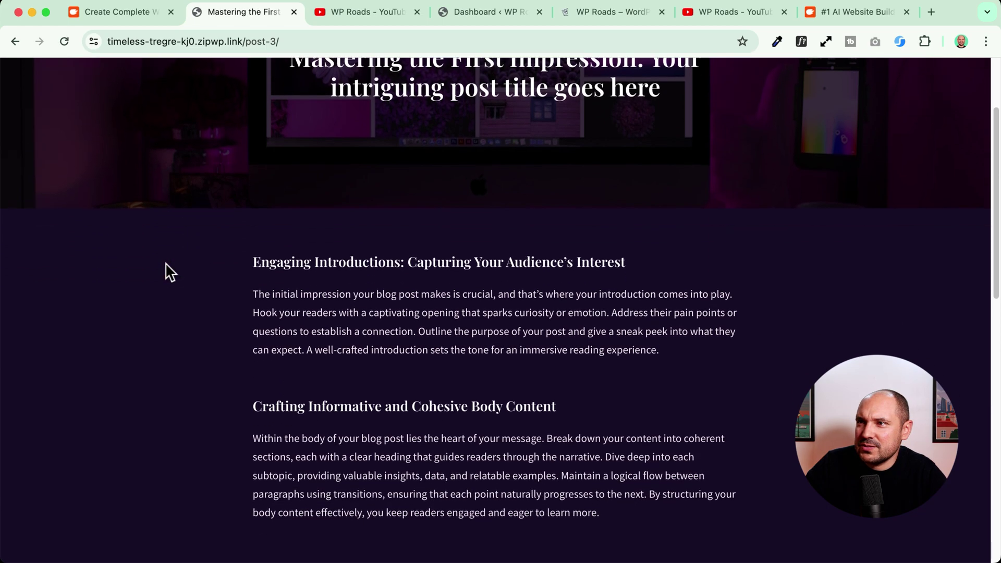
scroll(170, 272, "down", 5)
scroll(170, 272, "up", 6)
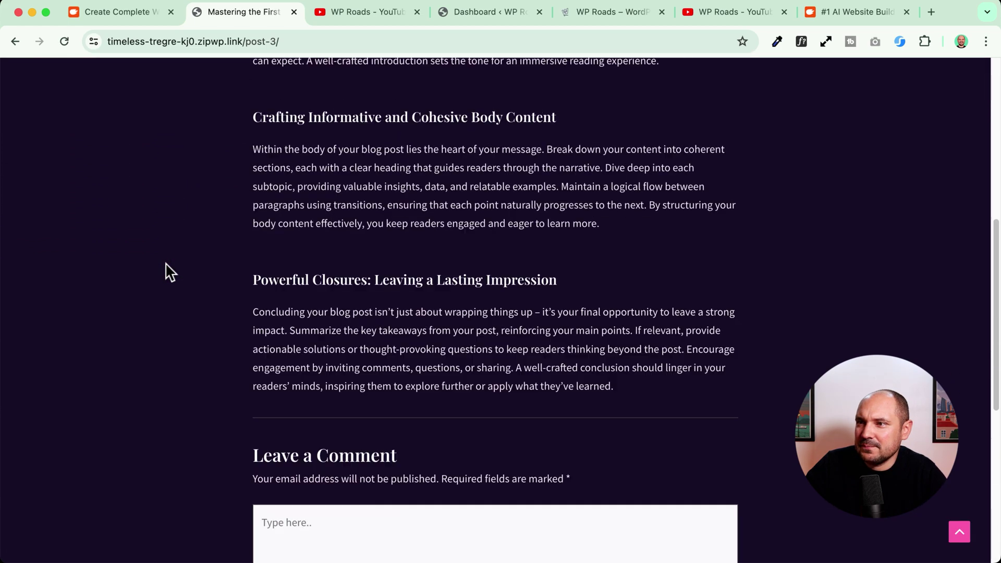
scroll(170, 271, "up", 5)
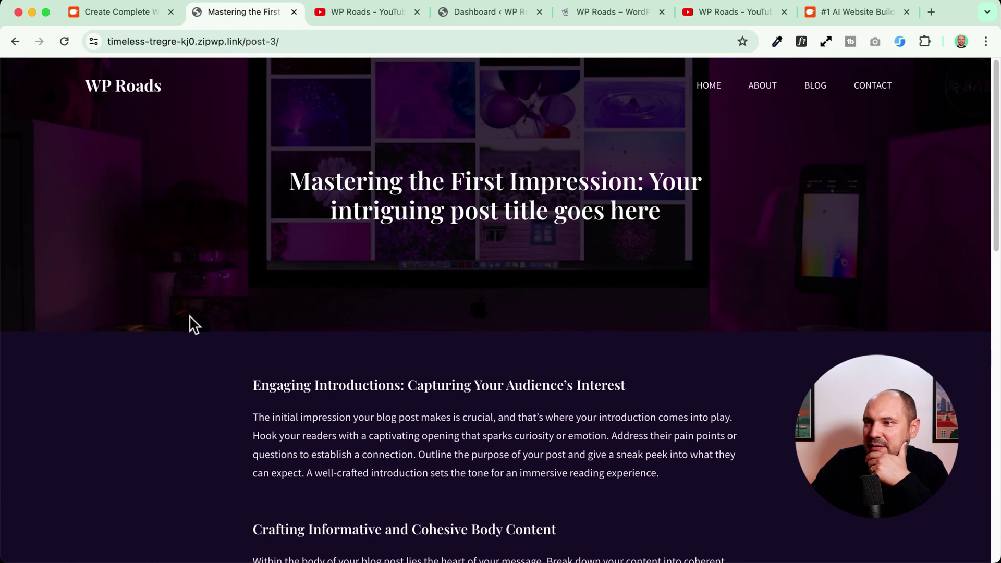
scroll(193, 324, "down", 1)
scroll(556, 290, "down", 10)
scroll(561, 297, "up", 15)
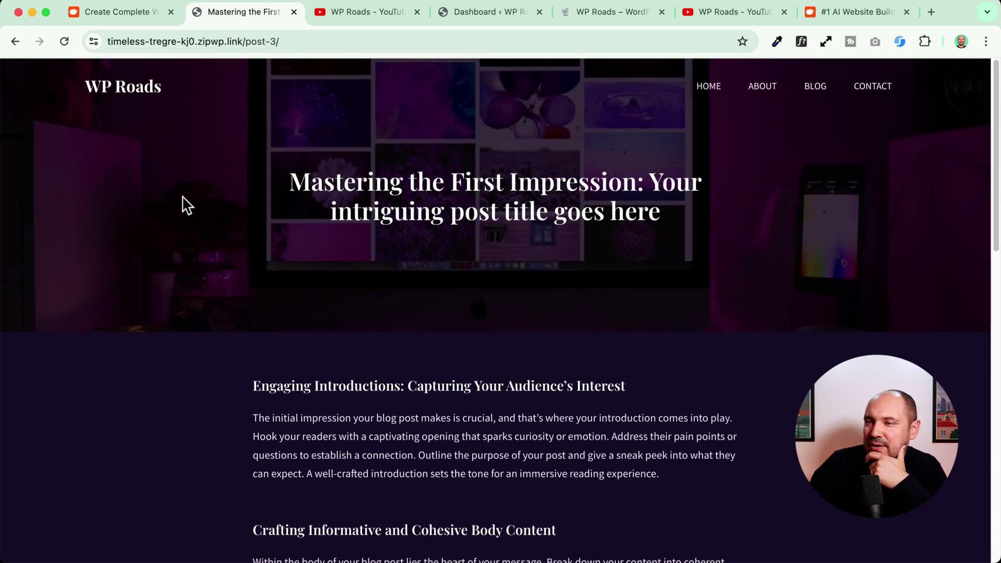
- Load the site's /wp-admin login page from the home page address
left_click(118, 88)
left_click(313, 41)
left_click(314, 41)
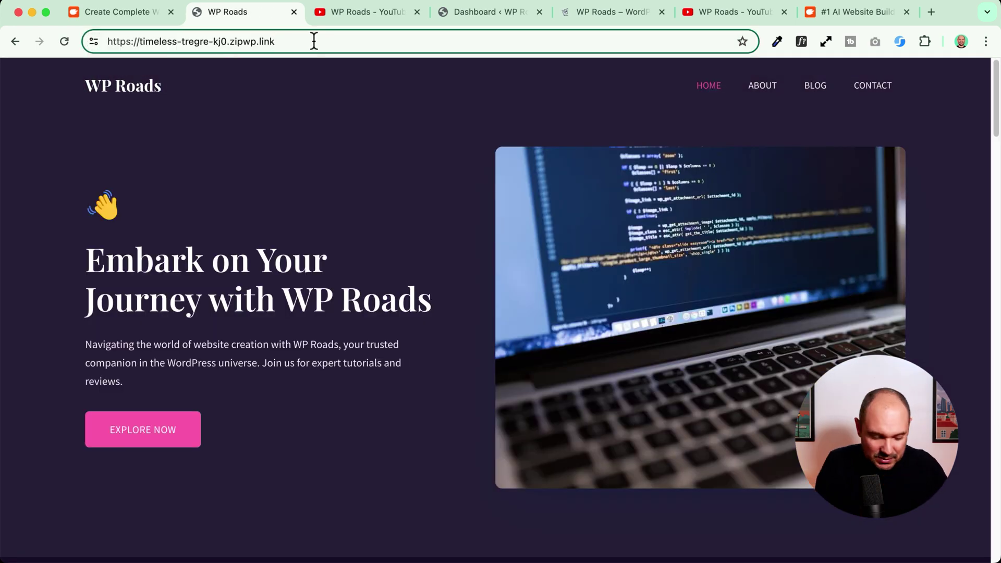
type("/wp-a")
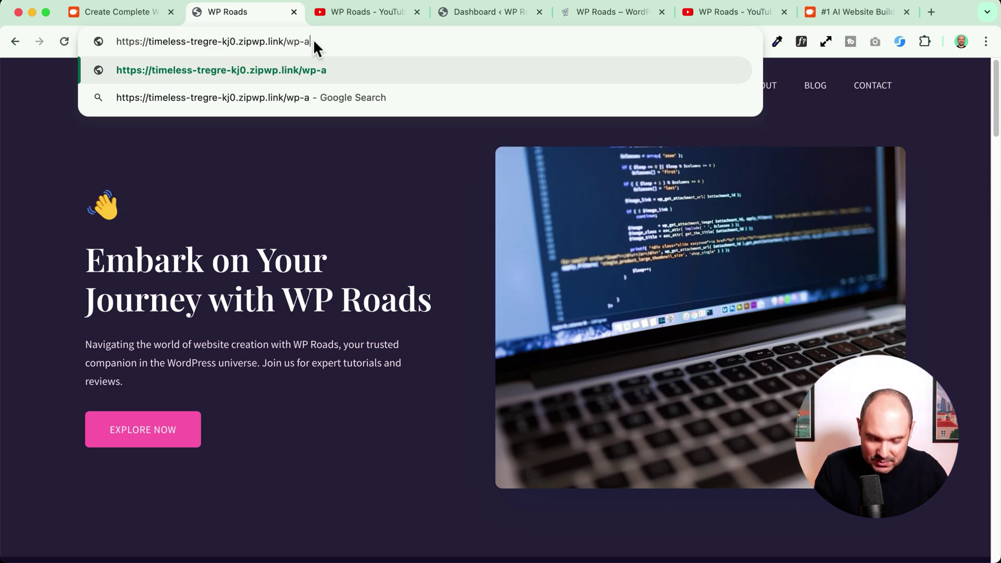
type("dmin")
key("Return")
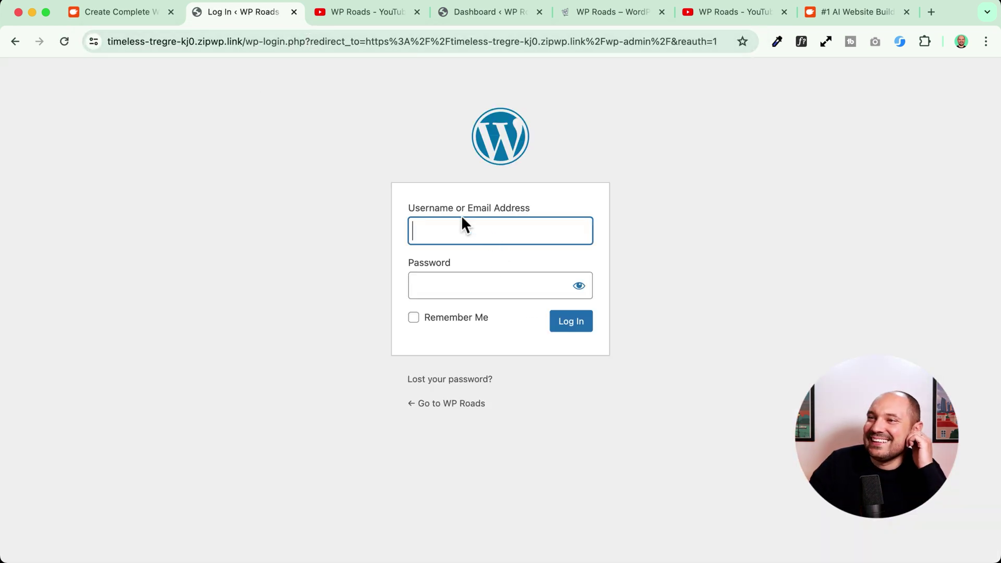
- Log in with the ZipWP ready-page credentials, dismissing the save-password prompt and upgrade notice
left_click(130, 12)
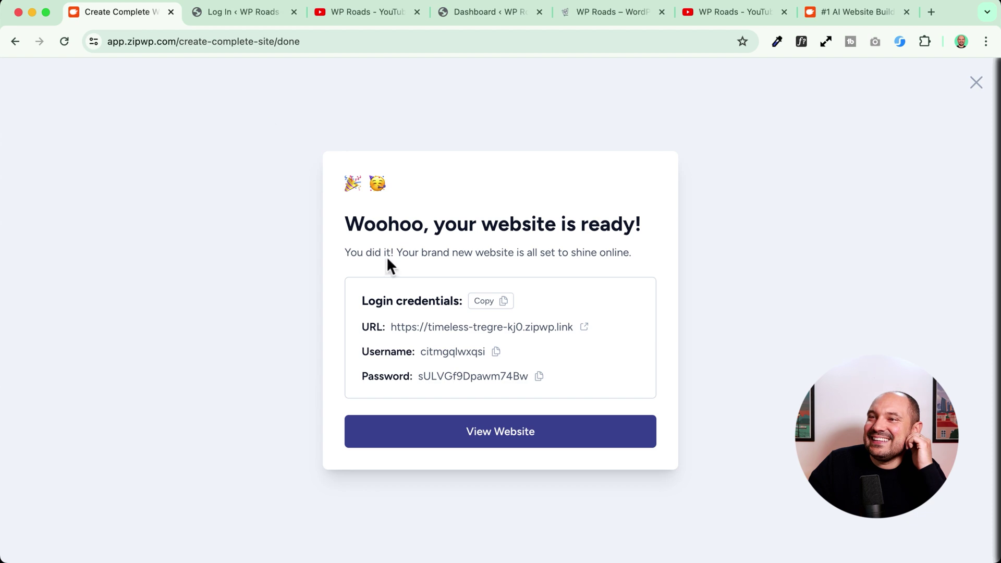
left_click(571, 322)
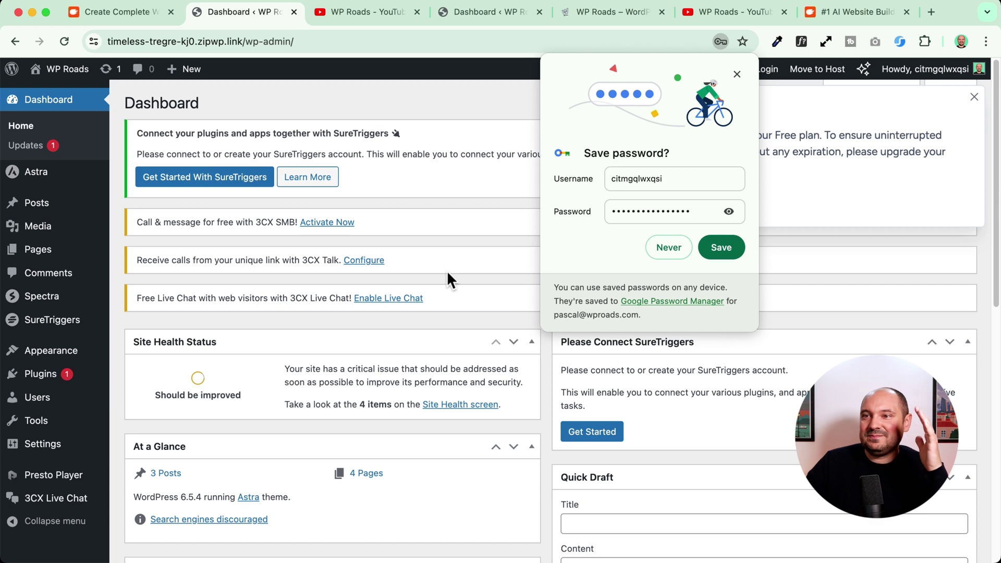
left_click(737, 74)
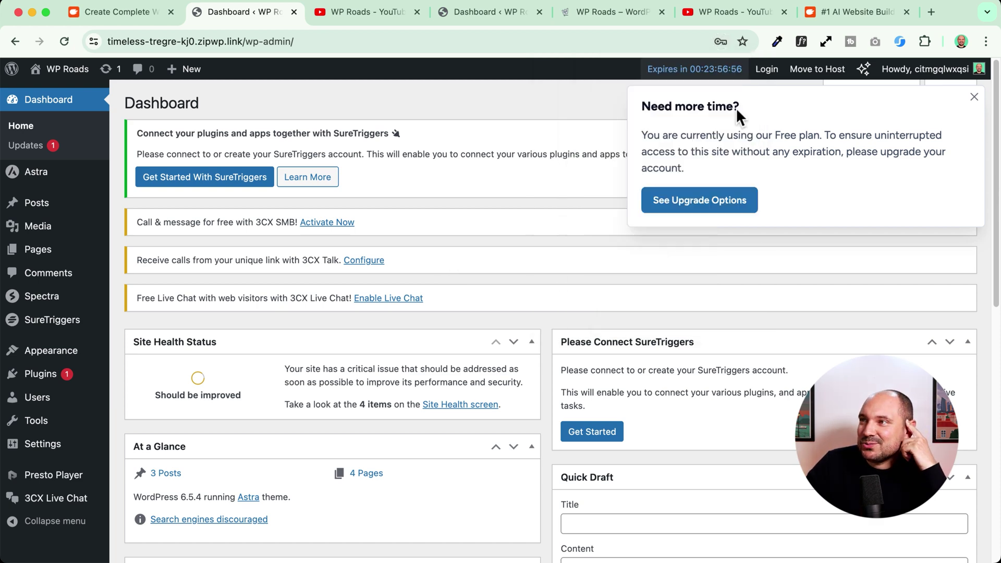
scroll(699, 69, "up", 5)
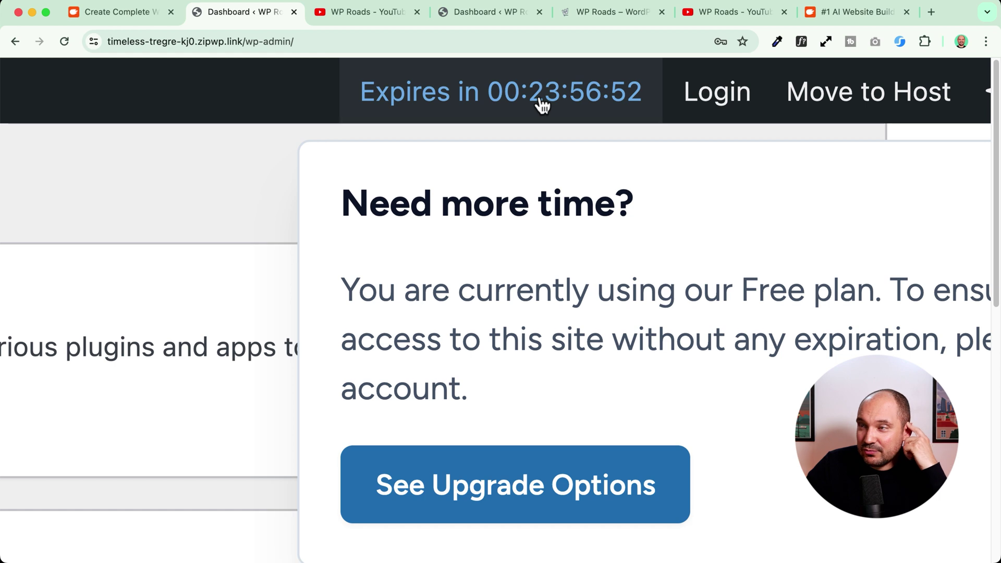
scroll(537, 104, "down", 5)
scroll(534, 123, "down", 2)
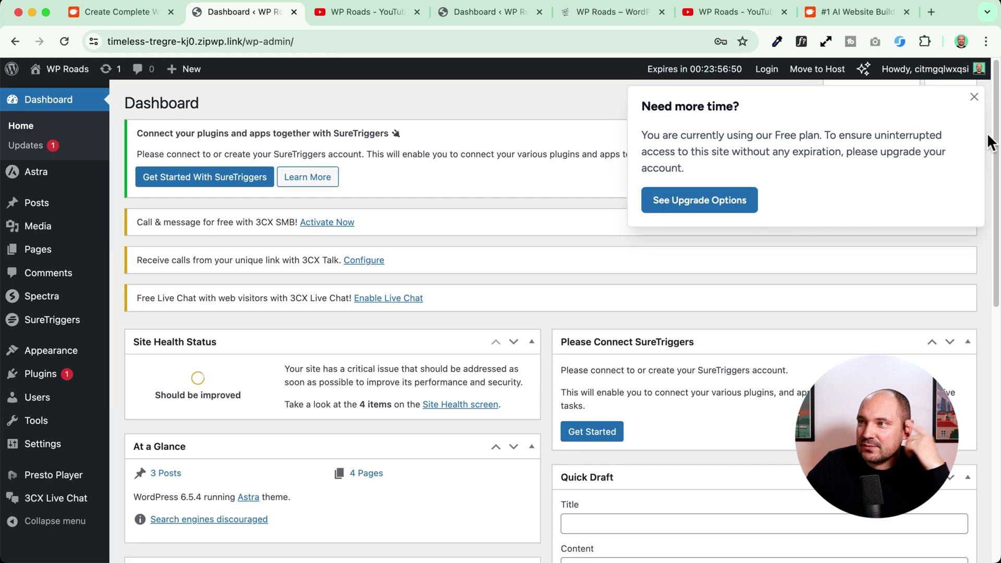
left_click(974, 98)
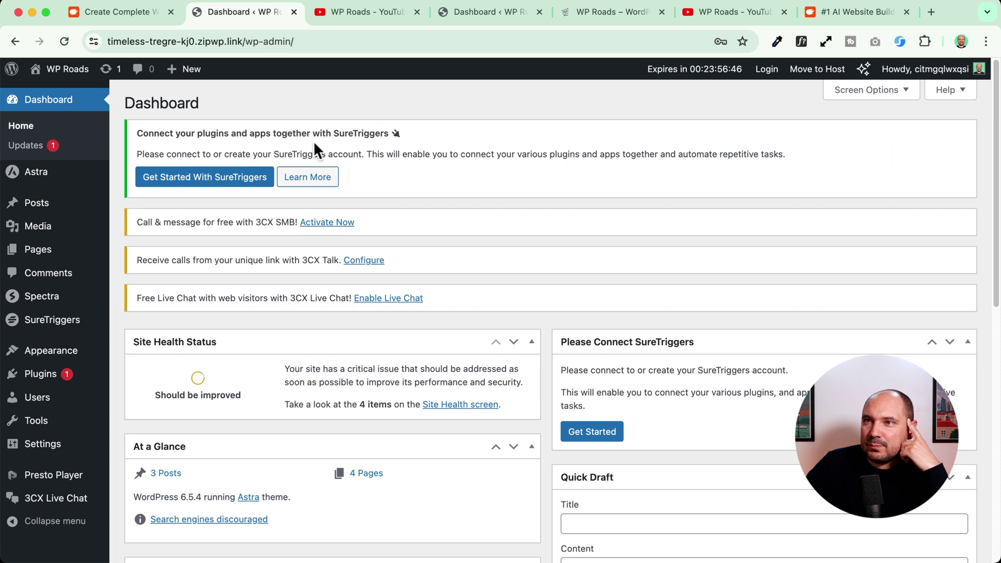
- On the Plugins list, review the 3CX setup text and deactivate 3CX Live Chat
left_click(46, 383)
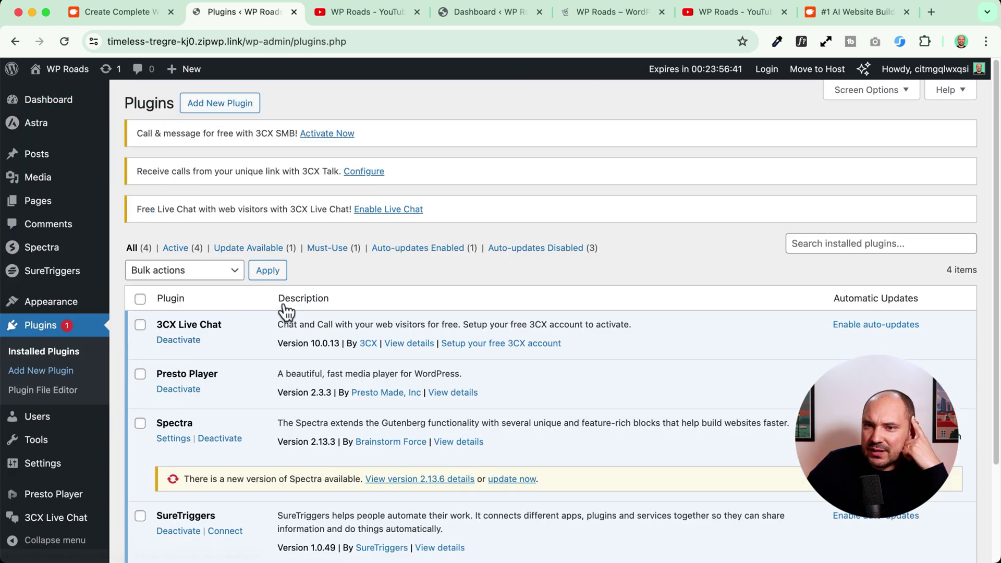
scroll(215, 193, "down", 3)
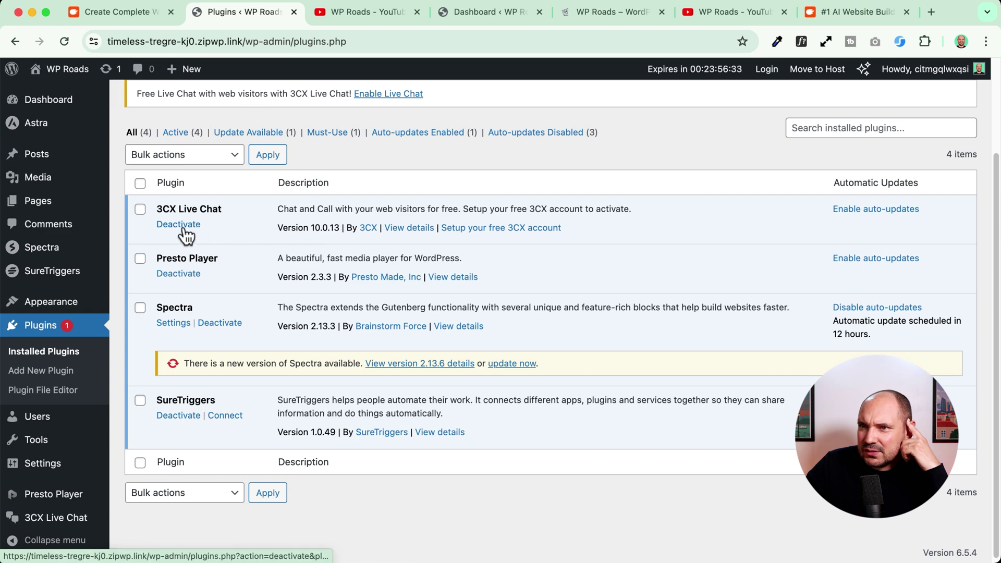
scroll(477, 230, "up", 5)
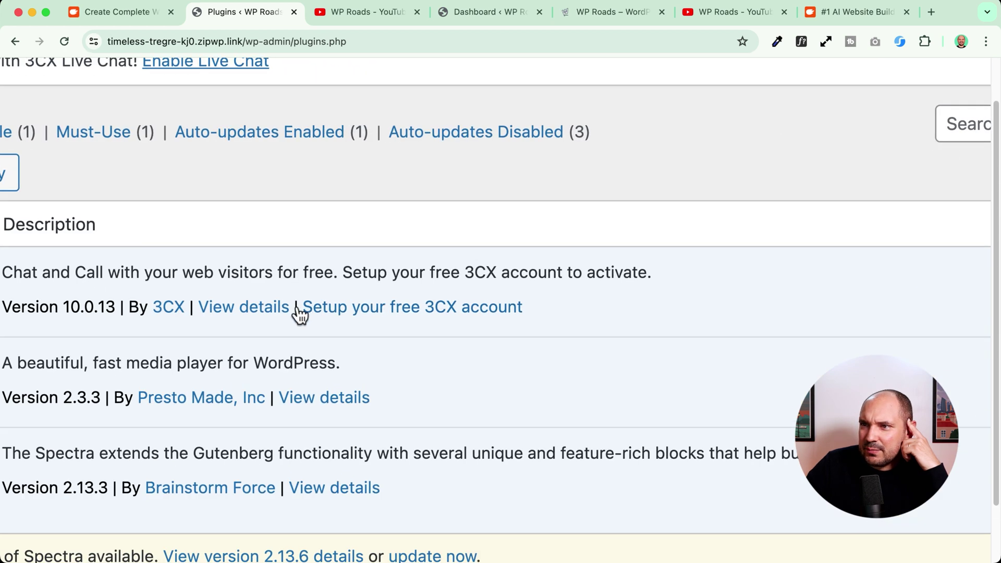
left_click_drag(436, 232, 511, 228)
left_click_drag(431, 307, 552, 313)
scroll(441, 273, "down", 5)
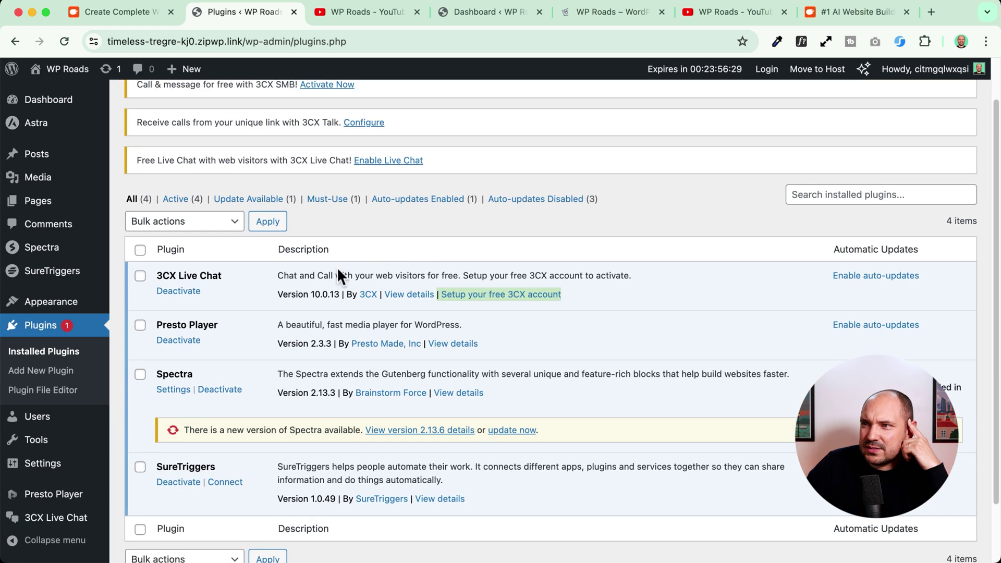
left_click(179, 293)
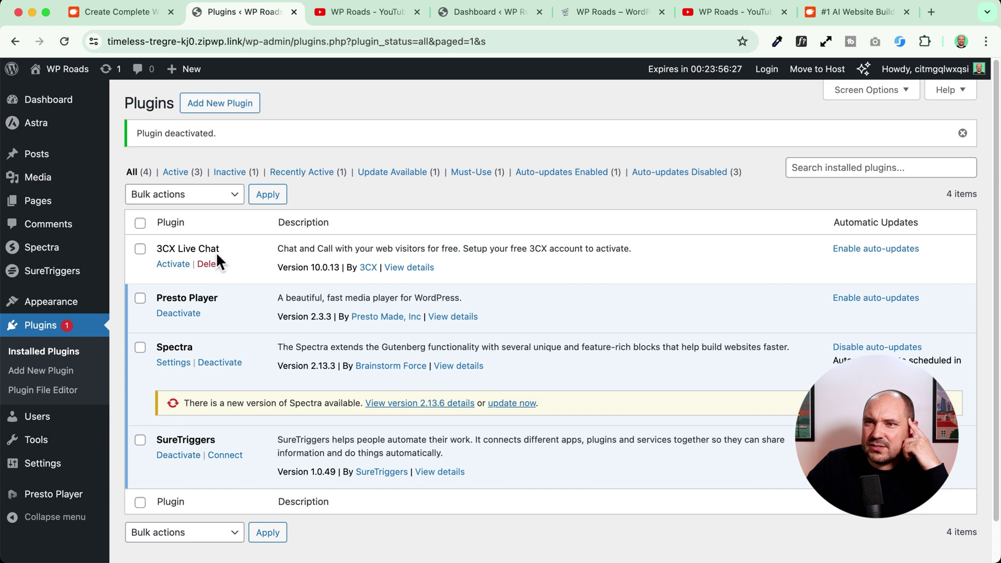
- Update the Spectra plugin to version 2.13.6
scroll(214, 256, "down", 2)
scroll(193, 269, "up", 1)
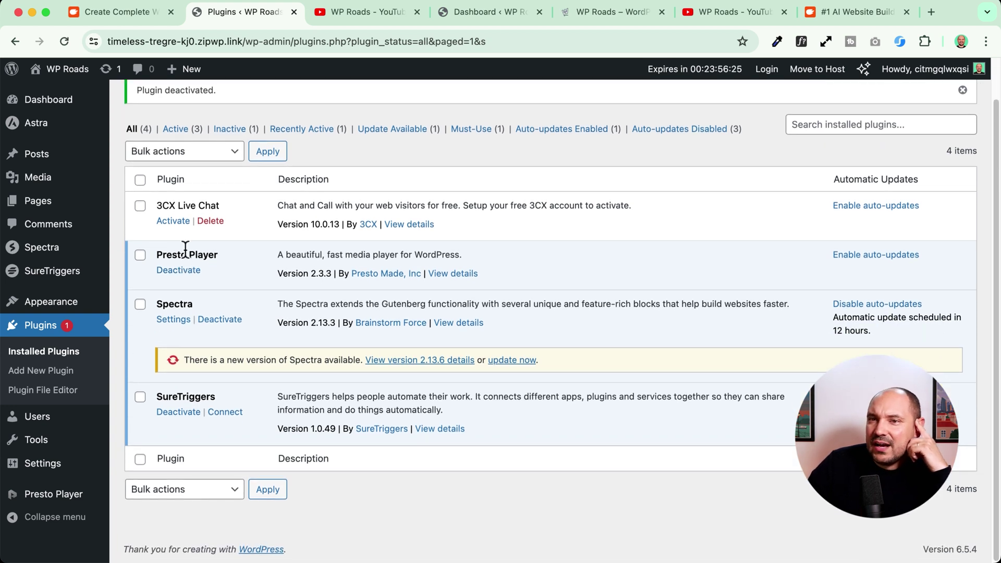
scroll(163, 274, "down", 2)
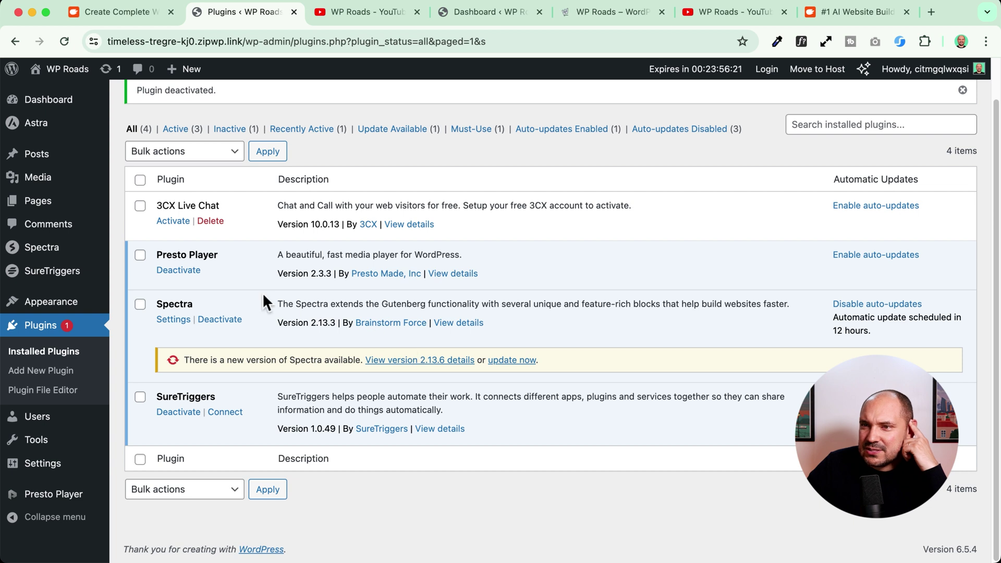
left_click(512, 361)
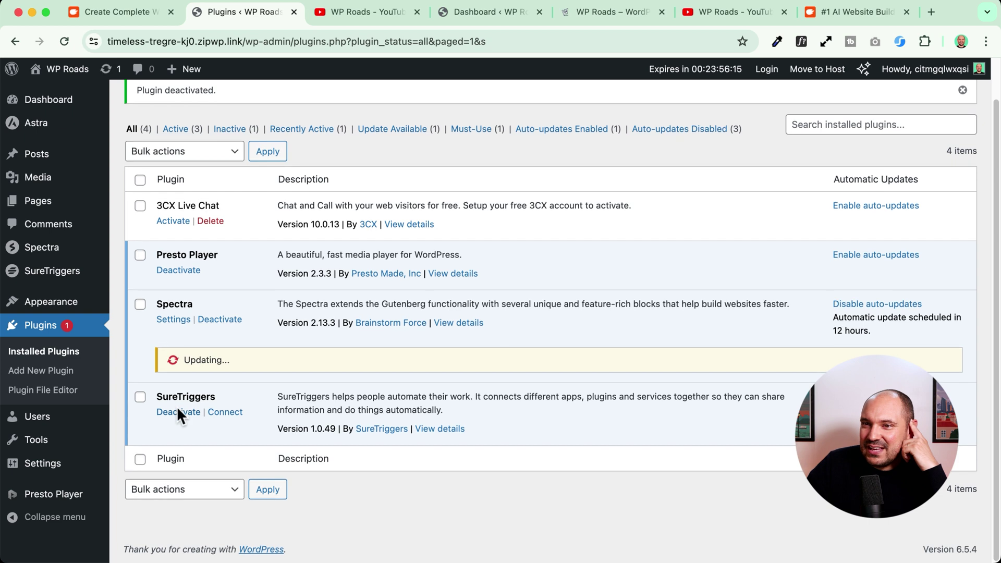
- Deactivate SureTriggers, then delete both SureTriggers and 3CX Live Chat
left_click(178, 412)
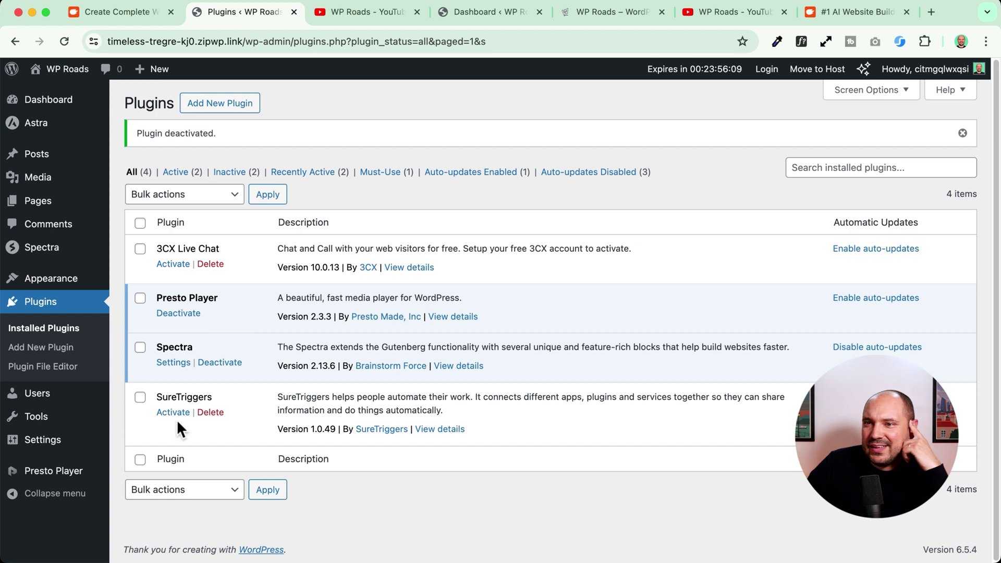
left_click(211, 412)
key("Return")
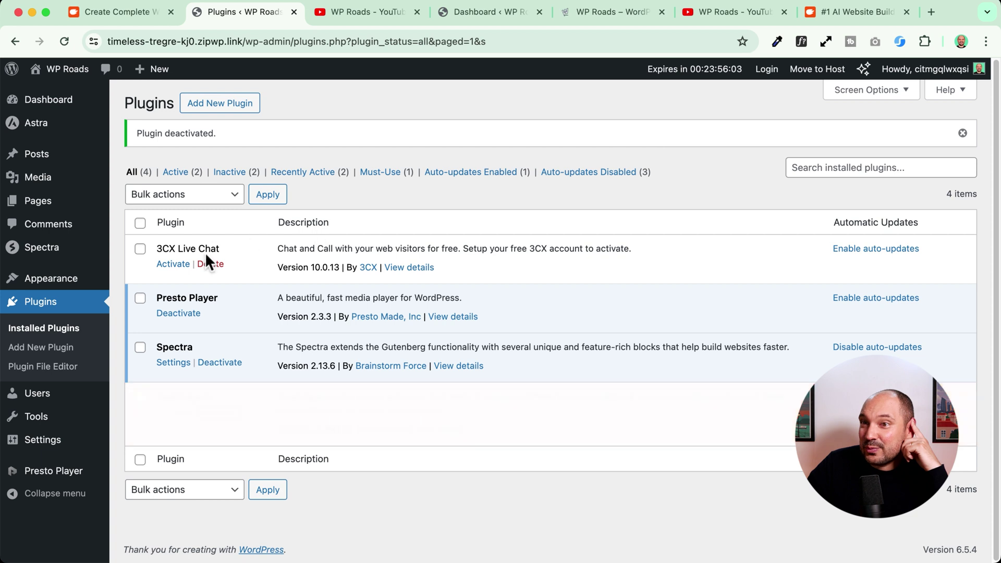
left_click(210, 264)
left_click(636, 142)
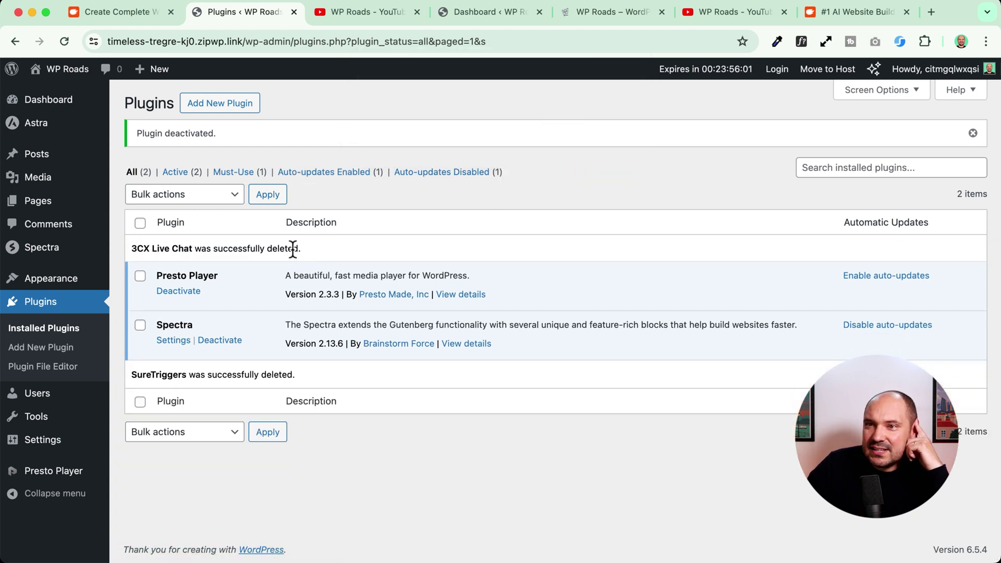
mouse_move(49, 256)
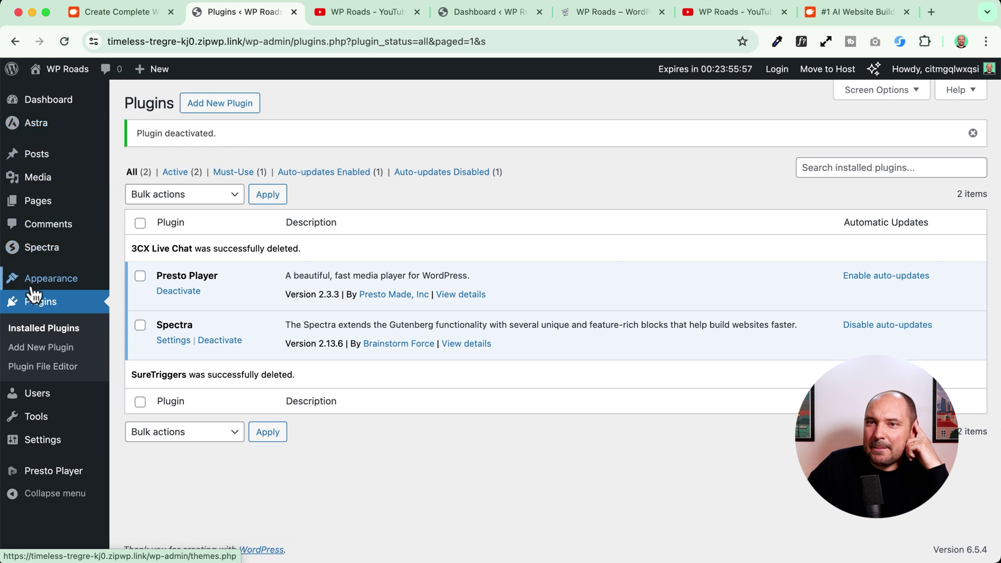
- Visit Appearance > Themes and briefly open, then close, the theme customizer
mouse_move(36, 278)
left_click(176, 286)
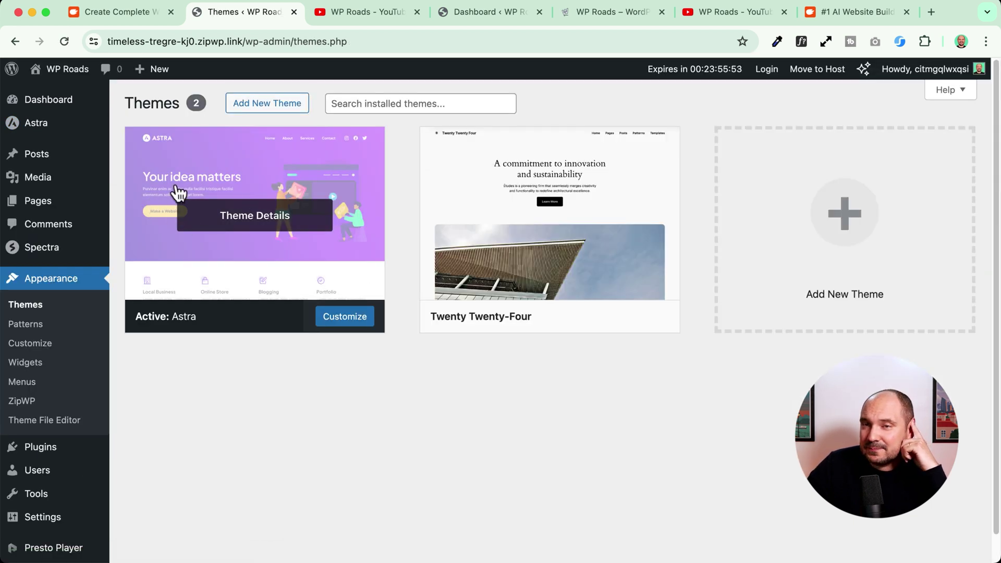
scroll(335, 421, "down", 1)
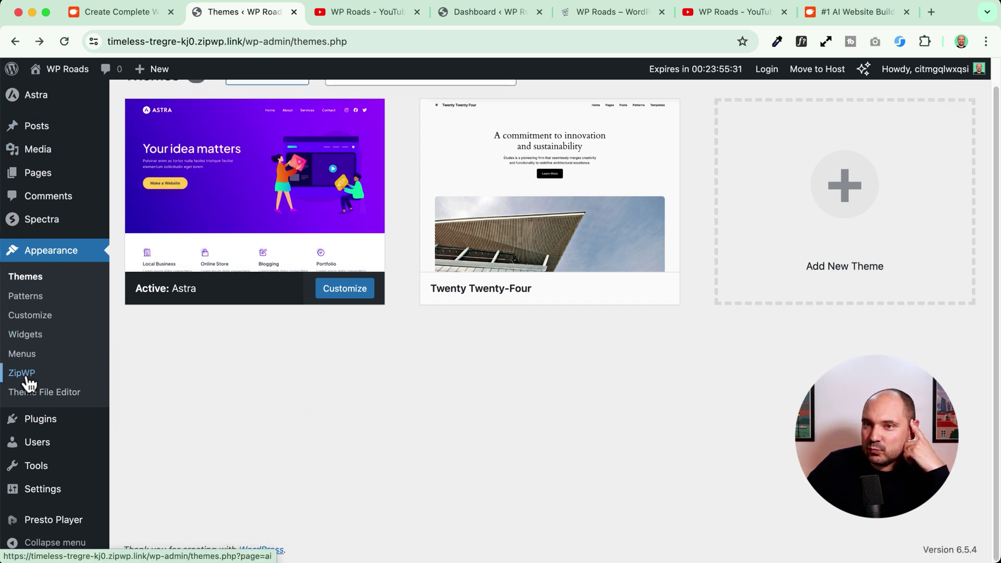
left_click(32, 323)
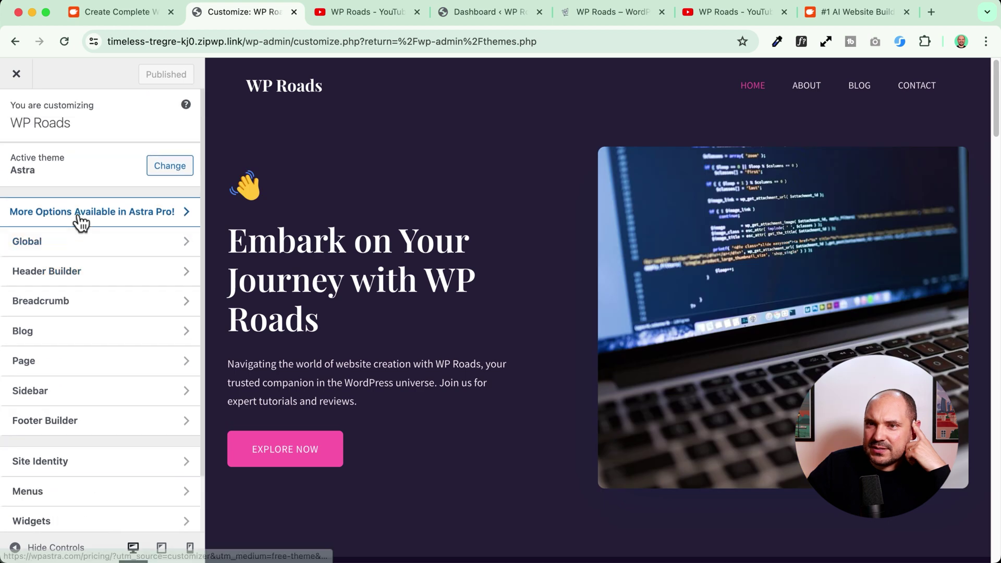
left_click(16, 74)
- In ZipWP's customizer, try the Default and Wireframe palettes, then settle on the purple palette
left_click(46, 403)
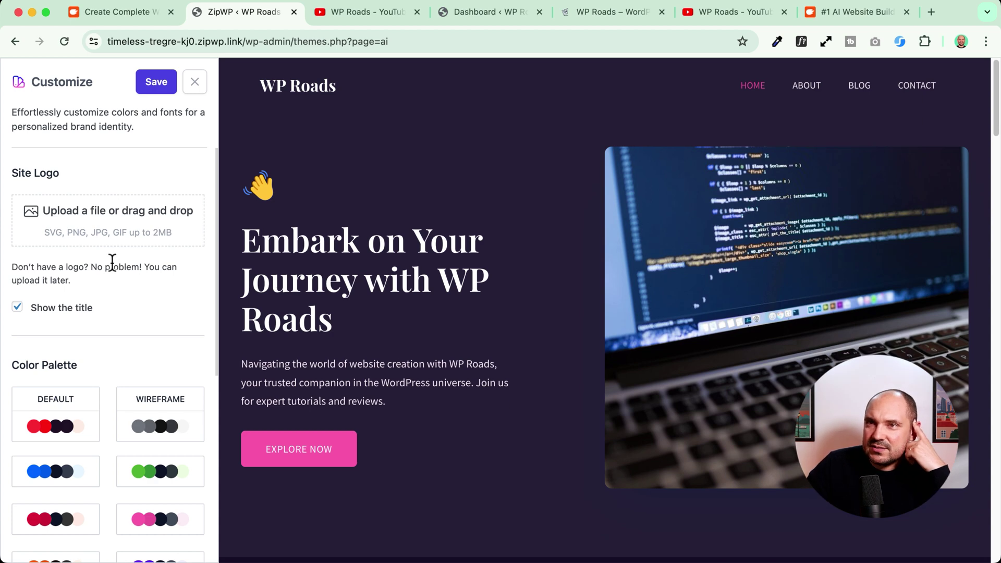
scroll(112, 261, "down", 7)
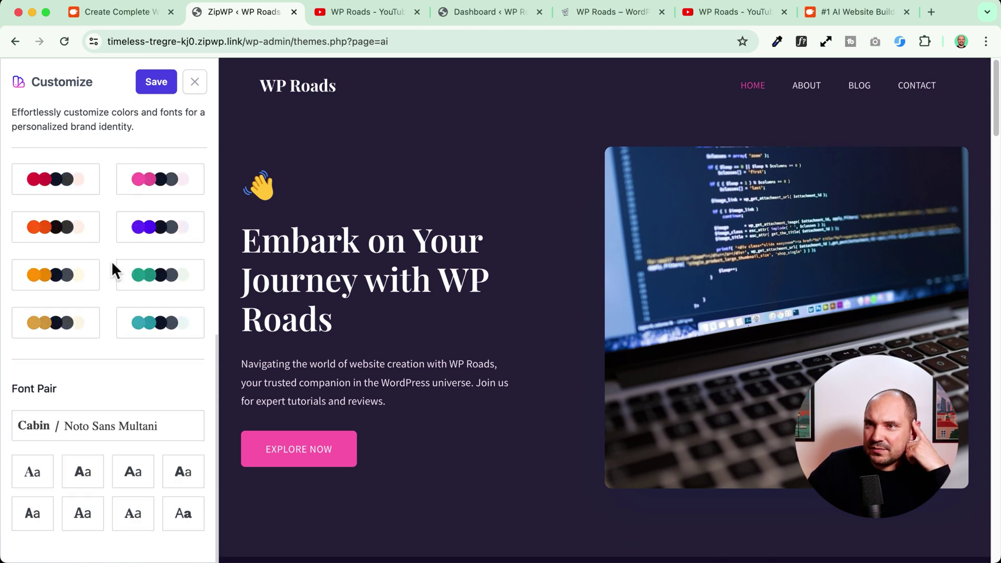
scroll(111, 261, "up", 7)
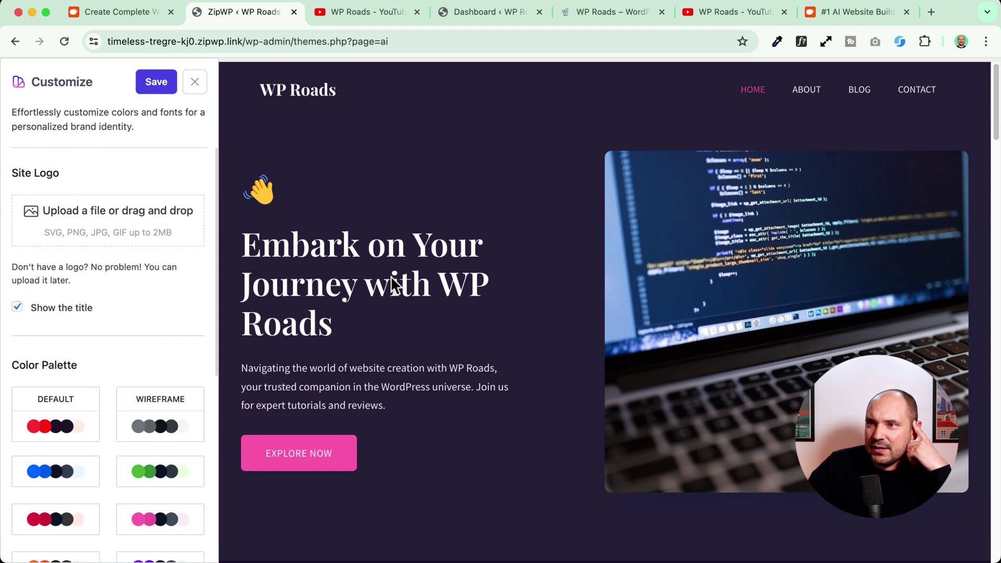
left_click(66, 422)
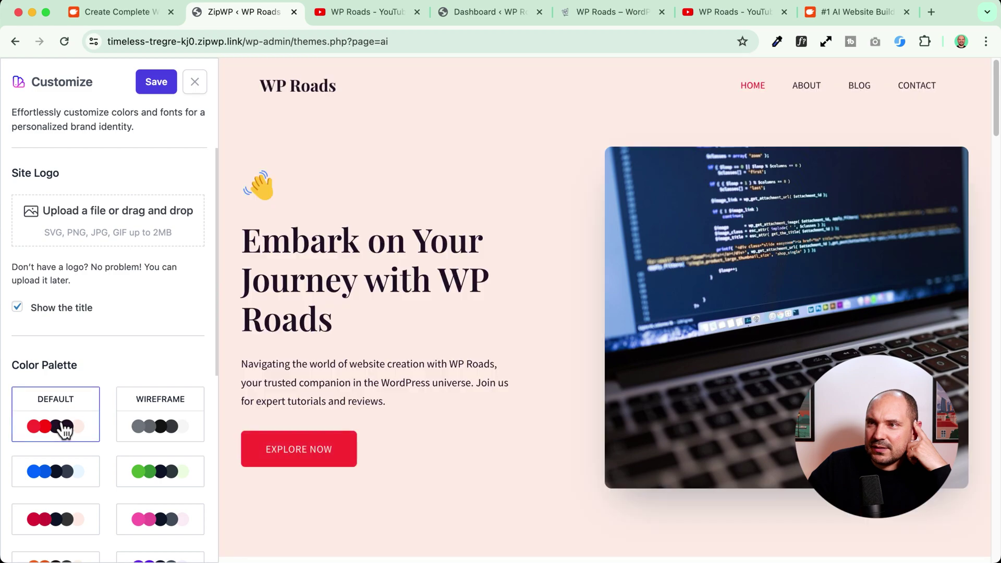
left_click(146, 432)
scroll(94, 263, "down", 4)
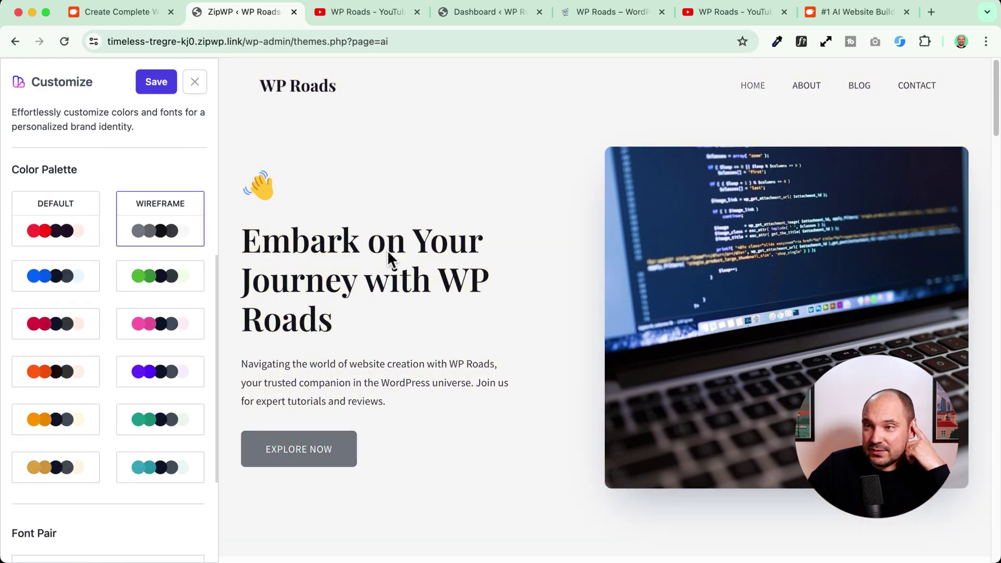
scroll(387, 249, "down", 15)
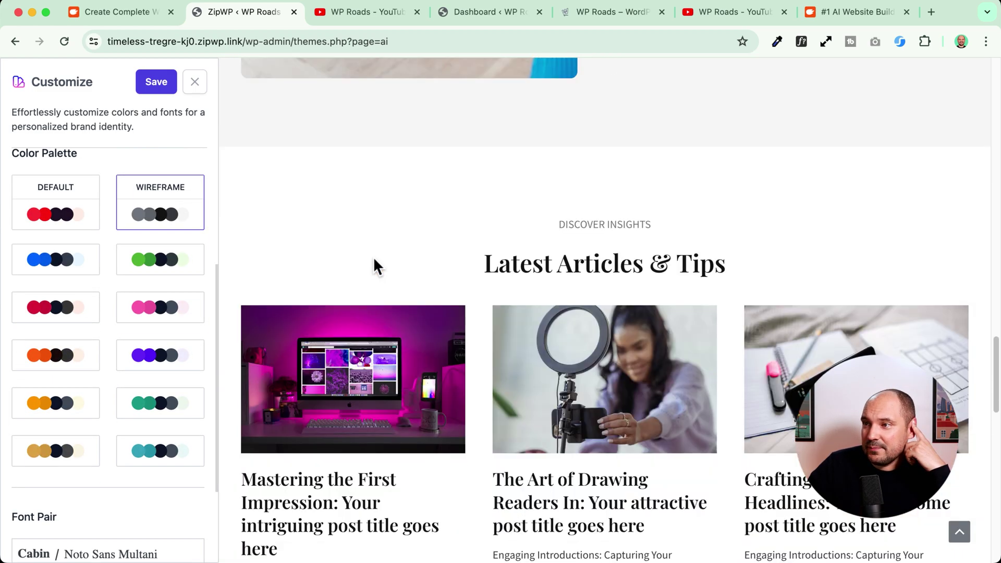
scroll(373, 263, "down", 7)
left_click(188, 366)
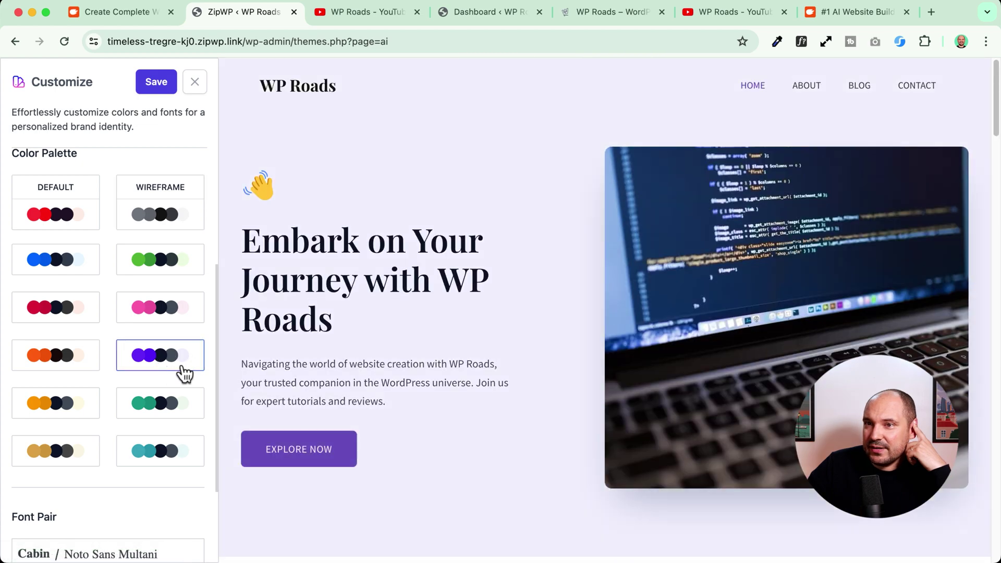
- Choose the Cabin / Noto Sans Multani font pair and save the design
scroll(388, 295, "down", 15)
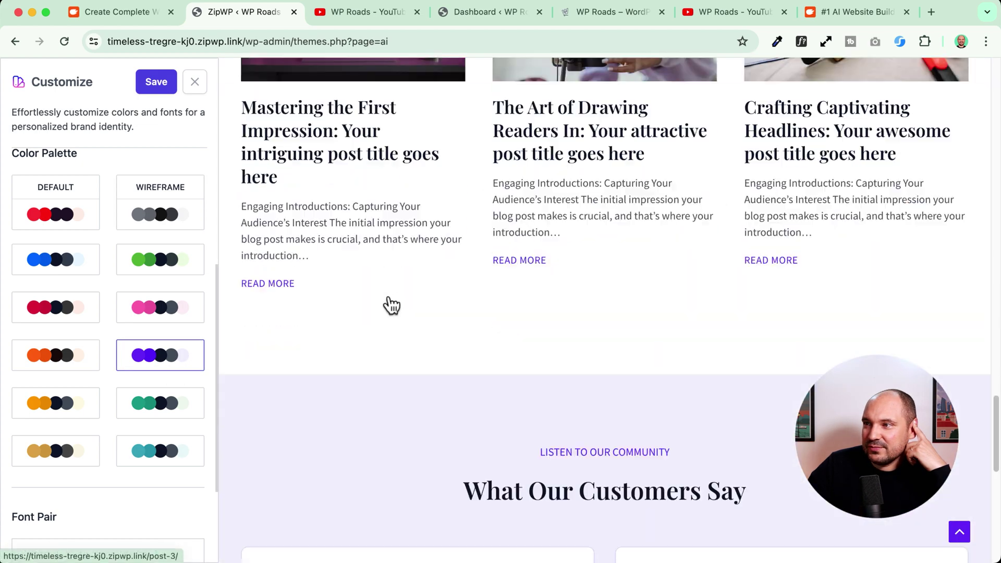
scroll(391, 304, "up", 20)
scroll(148, 317, "down", 3)
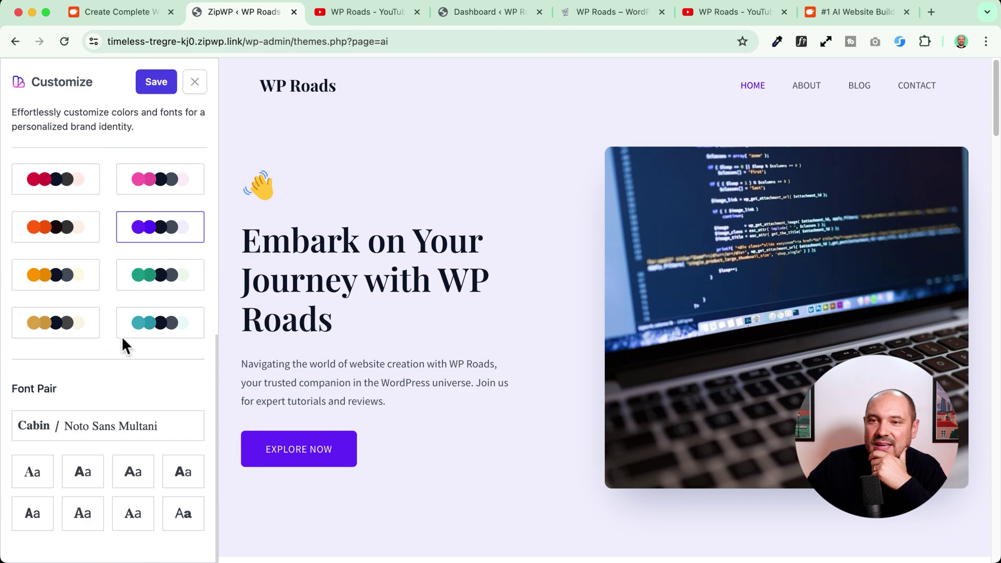
left_click(83, 458)
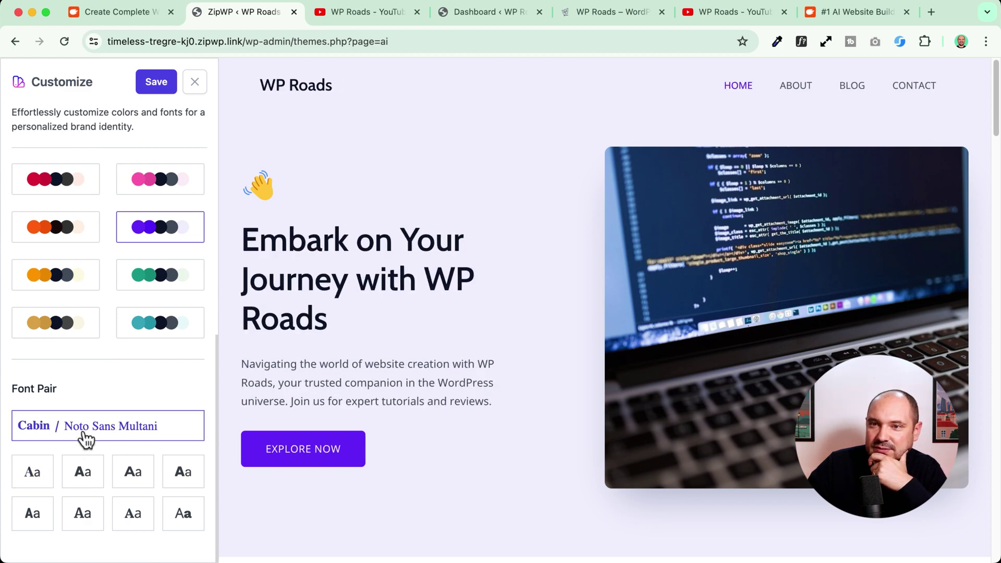
left_click(152, 92)
scroll(81, 312, "down", 6)
scroll(81, 312, "up", 6)
- View the site's About page, then go to the WordPress admin dashboard
left_click(751, 111)
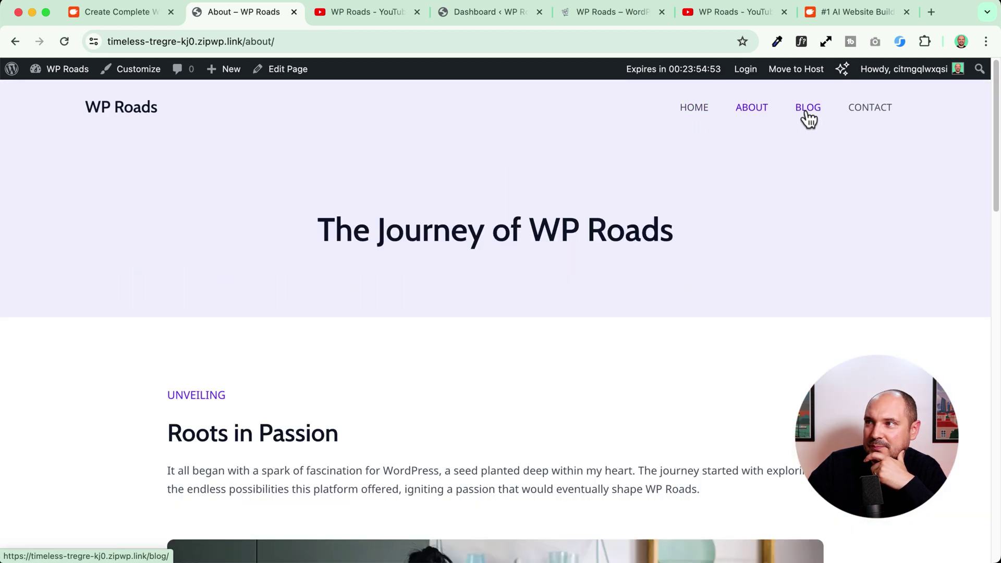
scroll(190, 246, "down", 10)
scroll(101, 243, "down", 5)
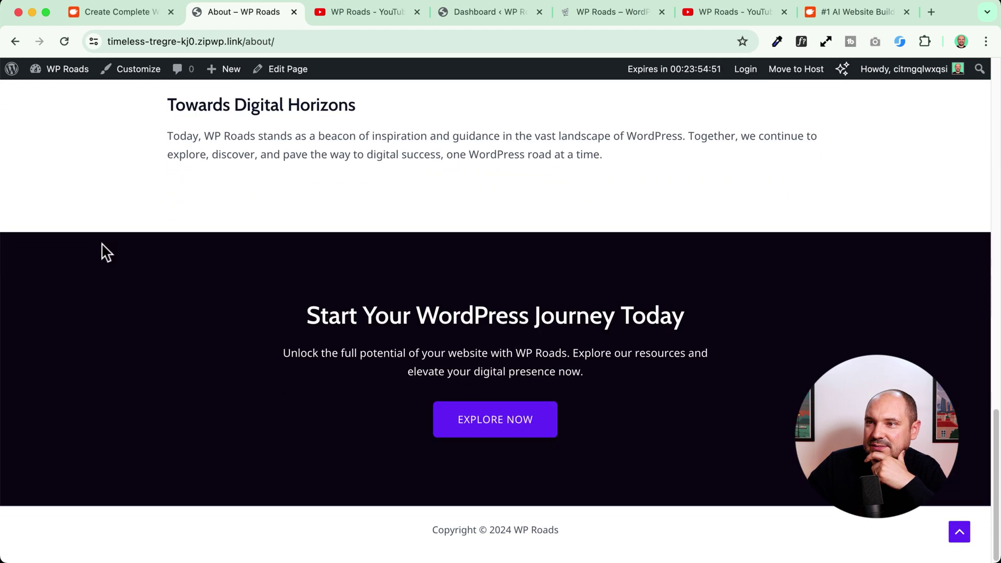
scroll(101, 243, "up", 20)
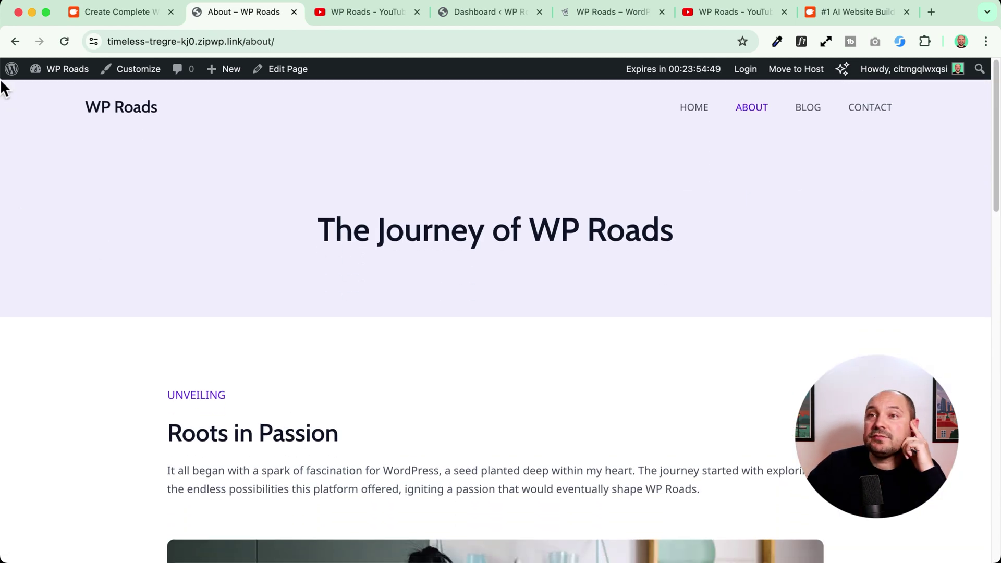
mouse_move(72, 78)
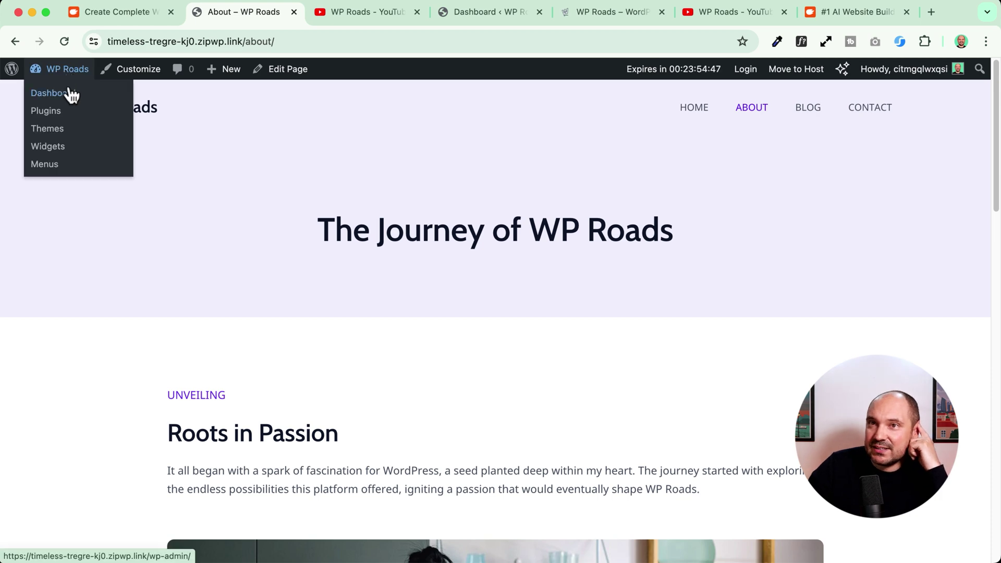
left_click(52, 94)
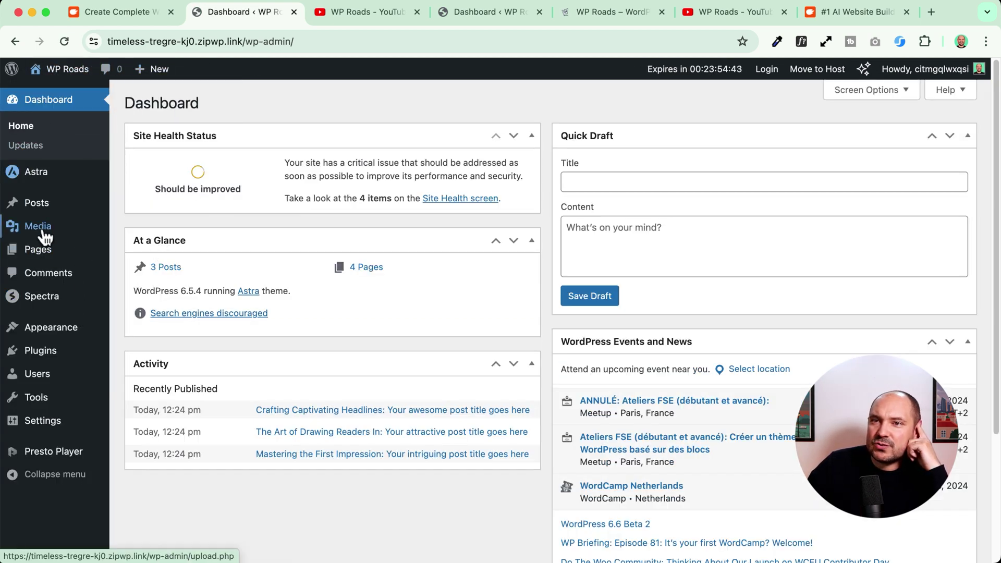
- Edit About from Pages, dismiss the welcome dialog, and open Design Library on the footer CTA
left_click(38, 249)
left_click(168, 203)
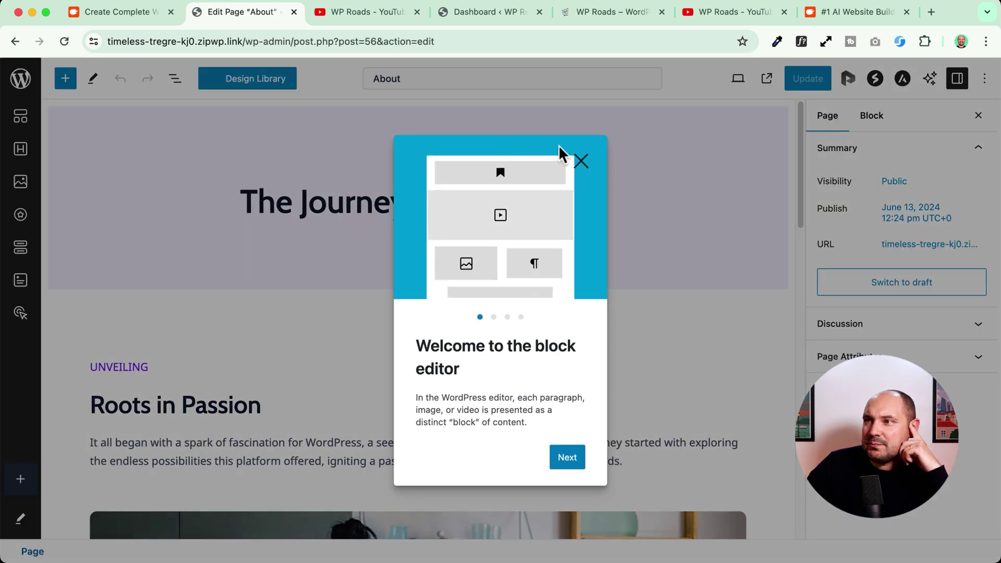
left_click(580, 160)
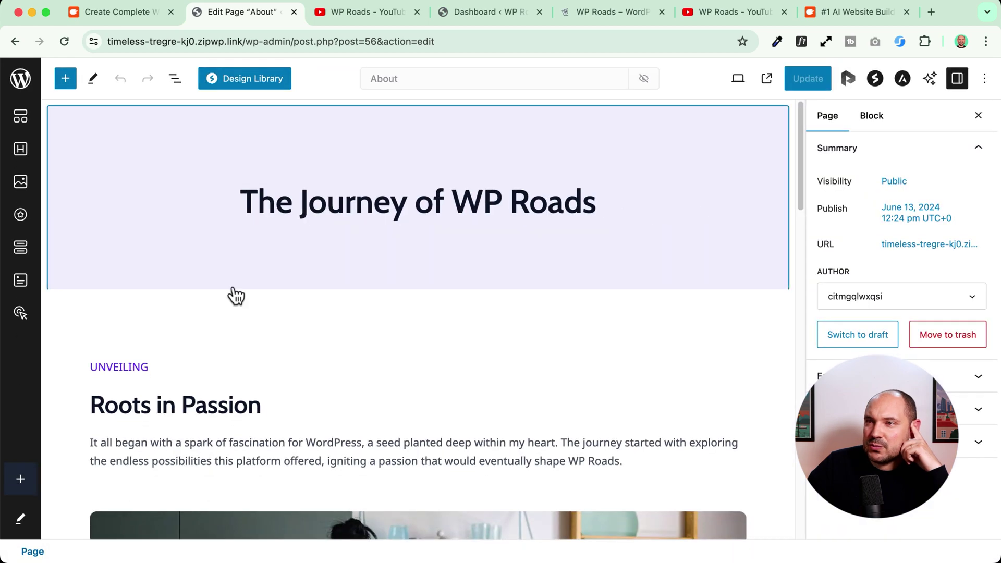
scroll(233, 286, "down", 10)
scroll(234, 286, "down", 15)
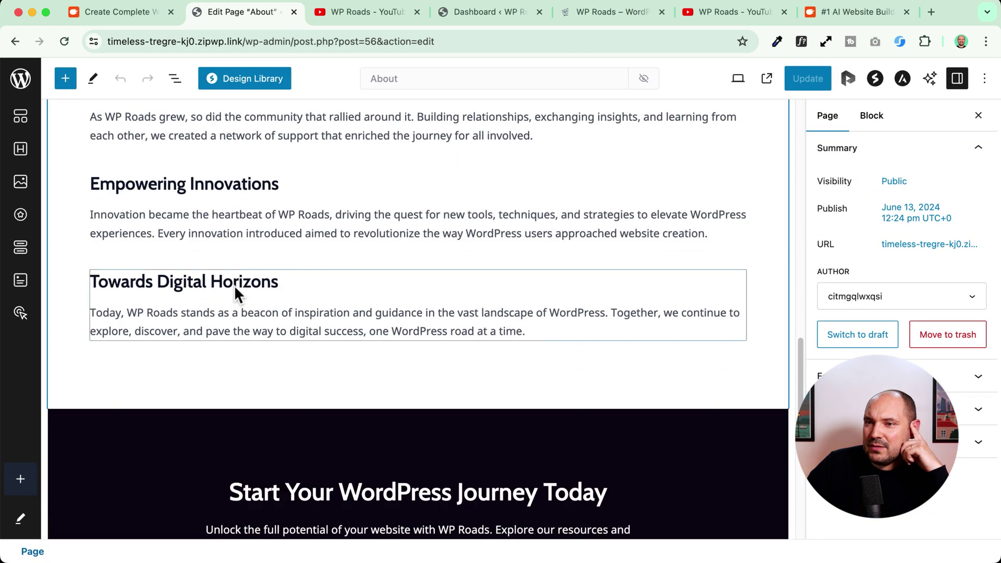
scroll(234, 286, "up", 3)
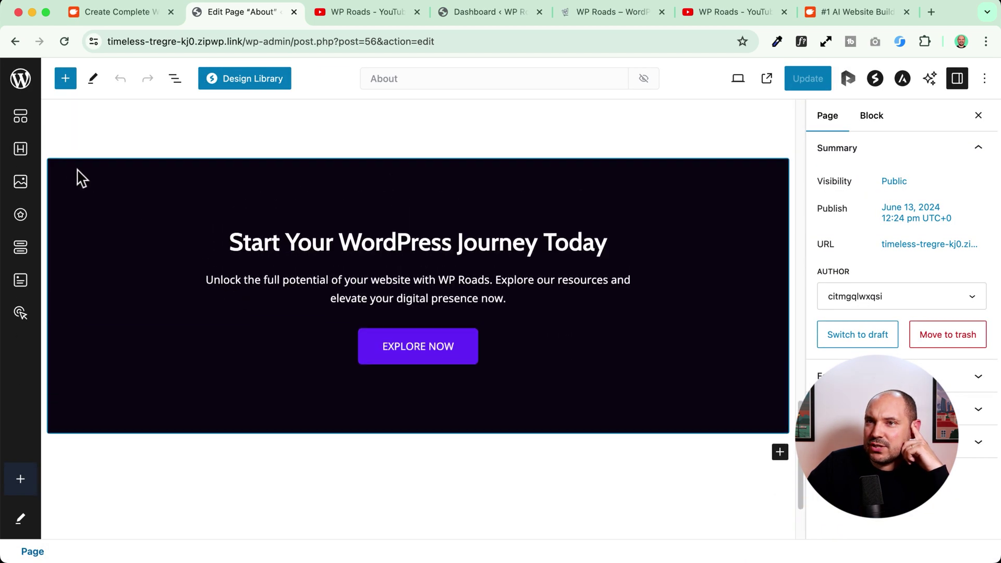
left_click(77, 172)
left_click(243, 79)
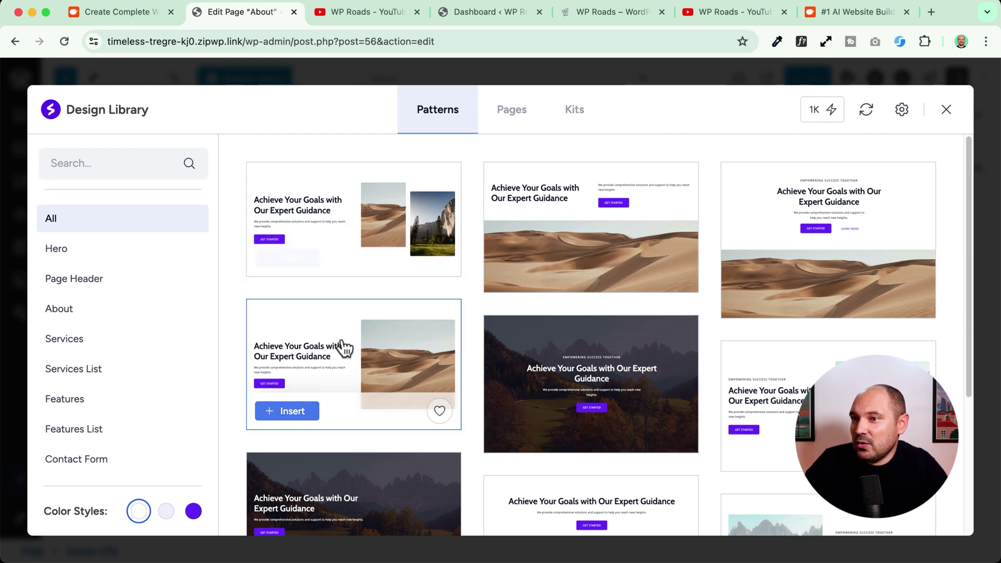
- Preview the lavender and purple color styles, then sync the design library
scroll(157, 407, "down", 5)
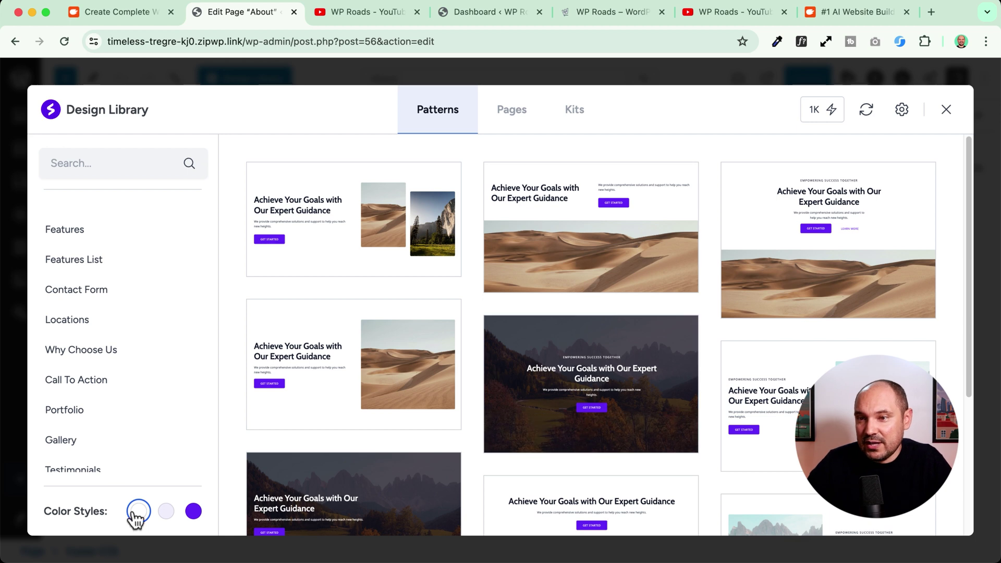
left_click(165, 510)
left_click(193, 513)
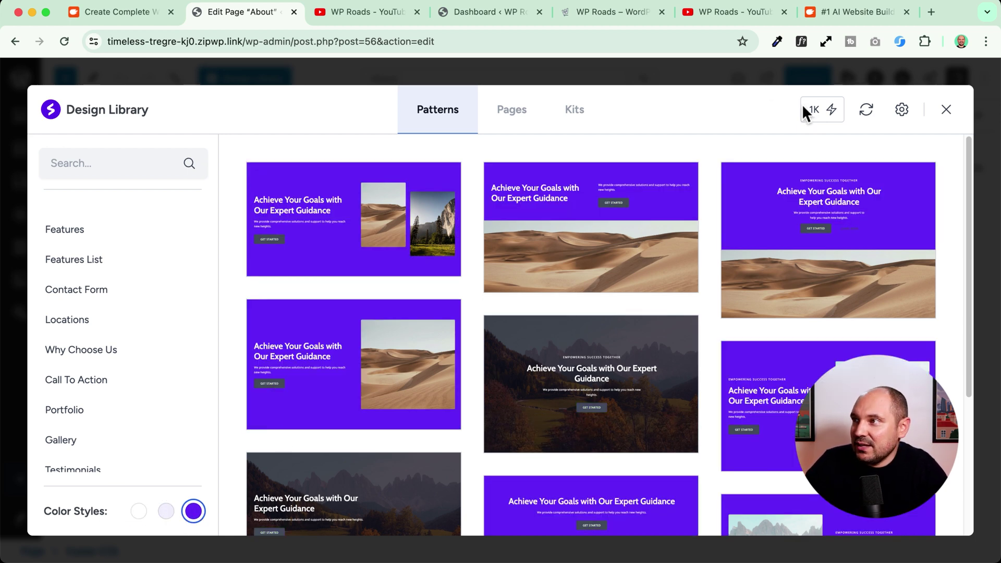
left_click(866, 115)
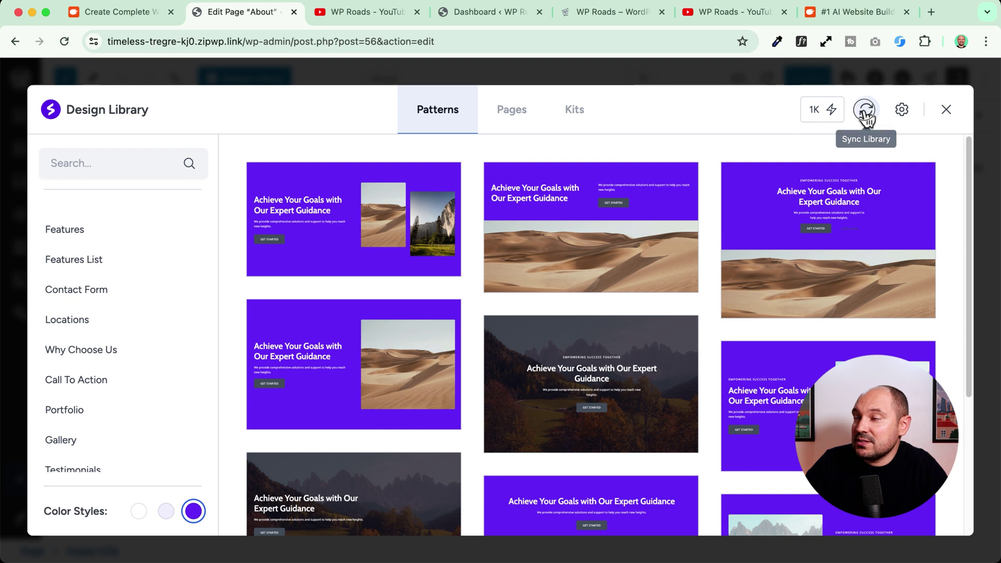
left_click(865, 110)
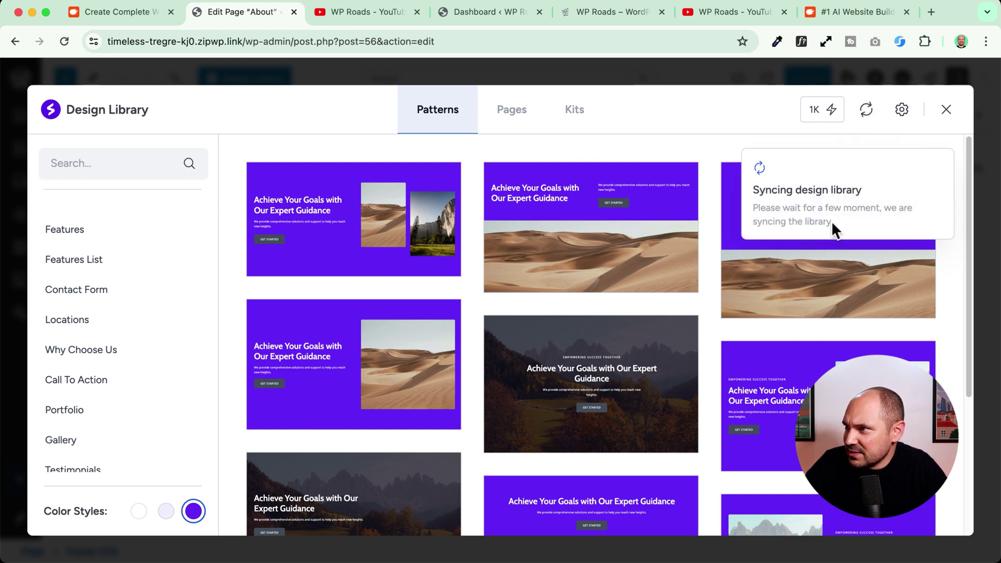
- Choose Update AI from the library's Settings menu to edit the site's AI details
mouse_move(822, 110)
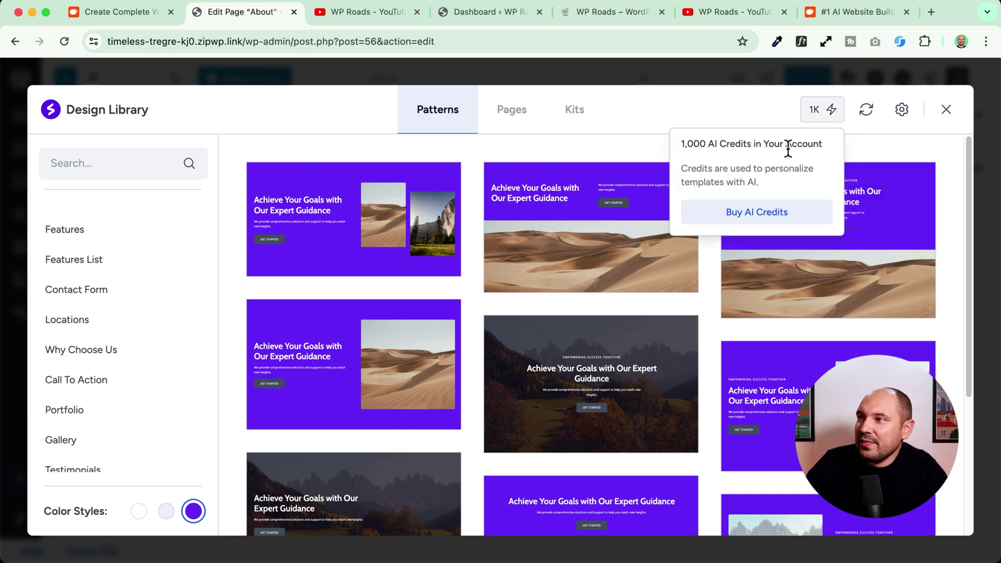
left_click(903, 113)
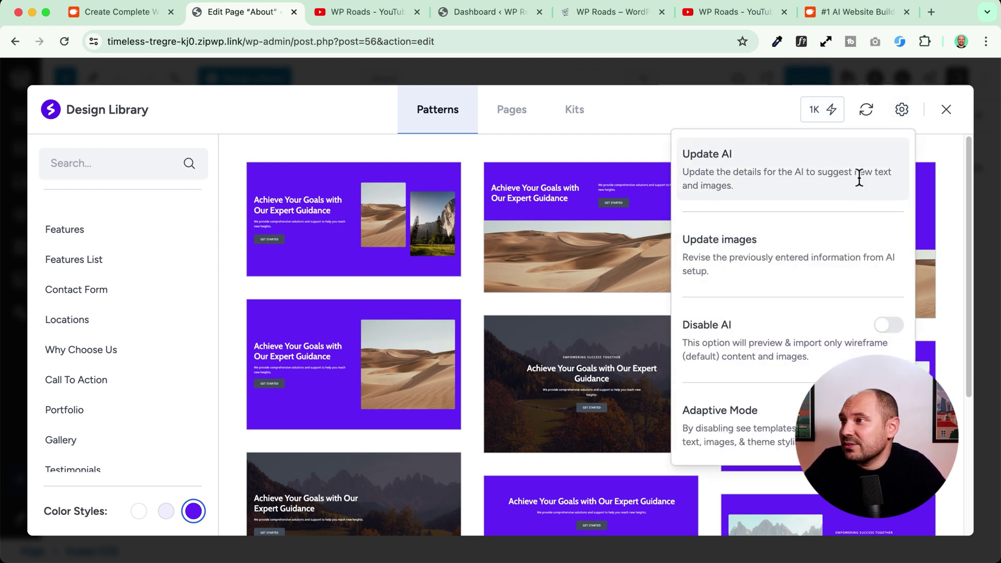
left_click(763, 177)
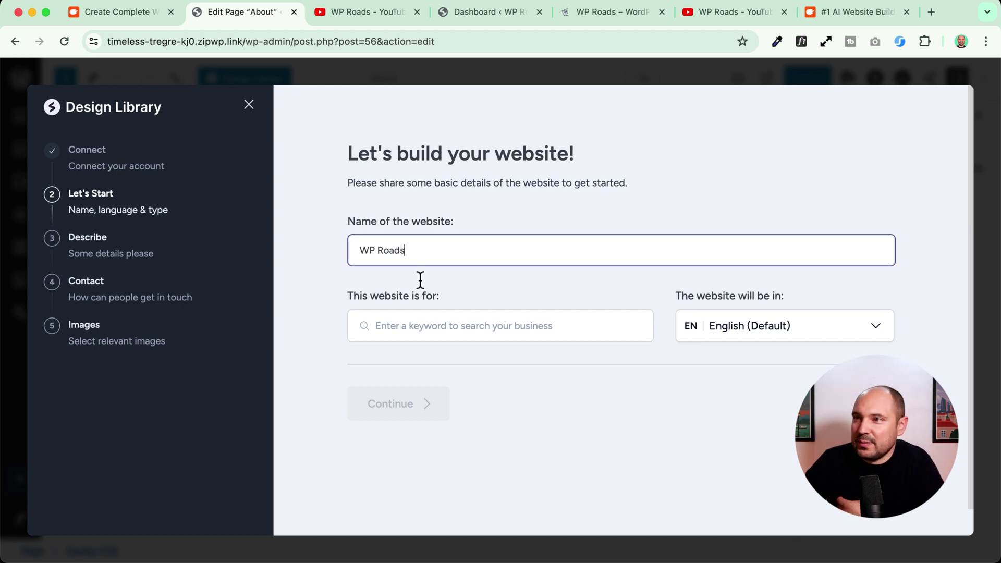
- Set WP Roads as an Entrepreneur website, accept its description, and reload the stuck editor
left_click(415, 326)
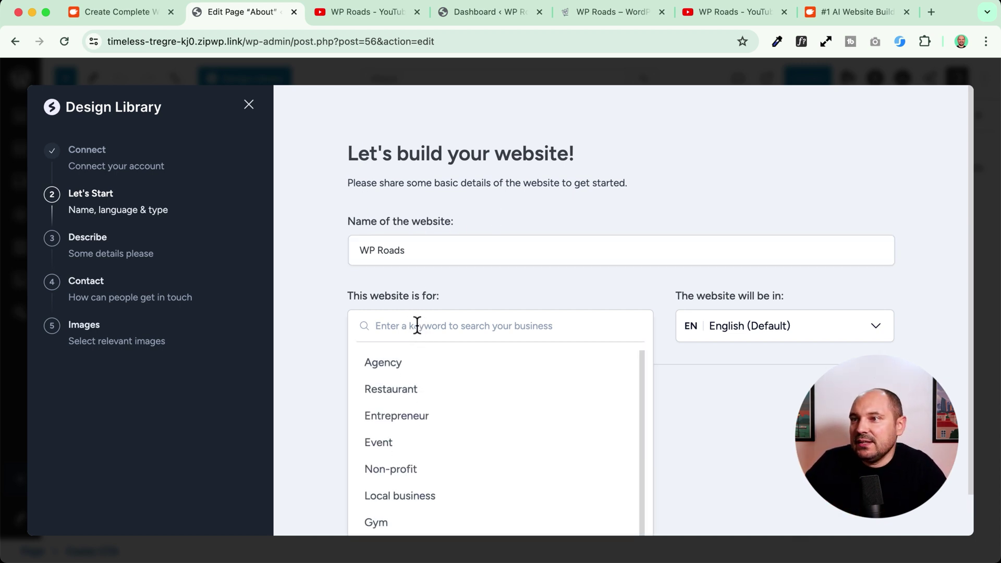
scroll(428, 434, "down", 1)
left_click(410, 397)
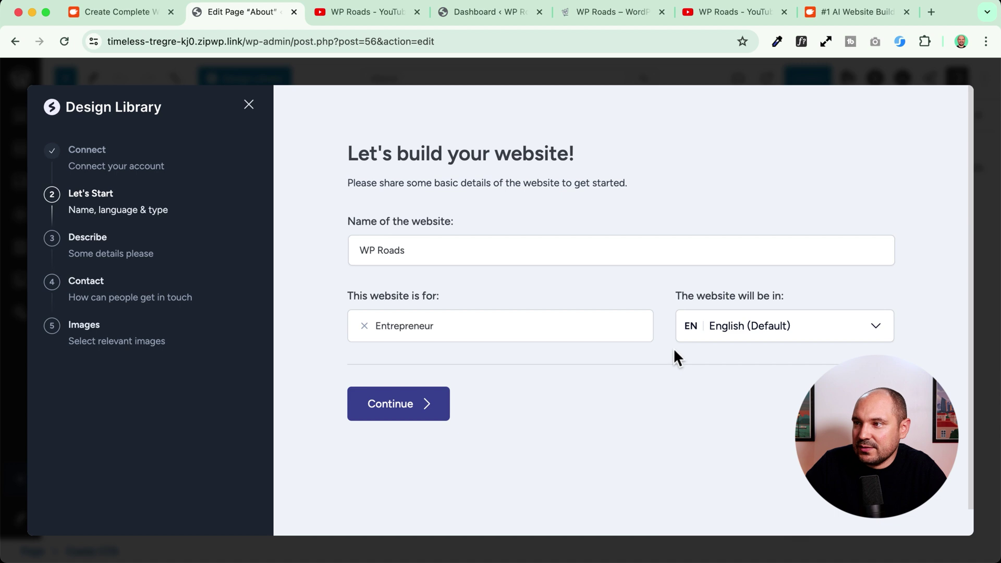
left_click(398, 411)
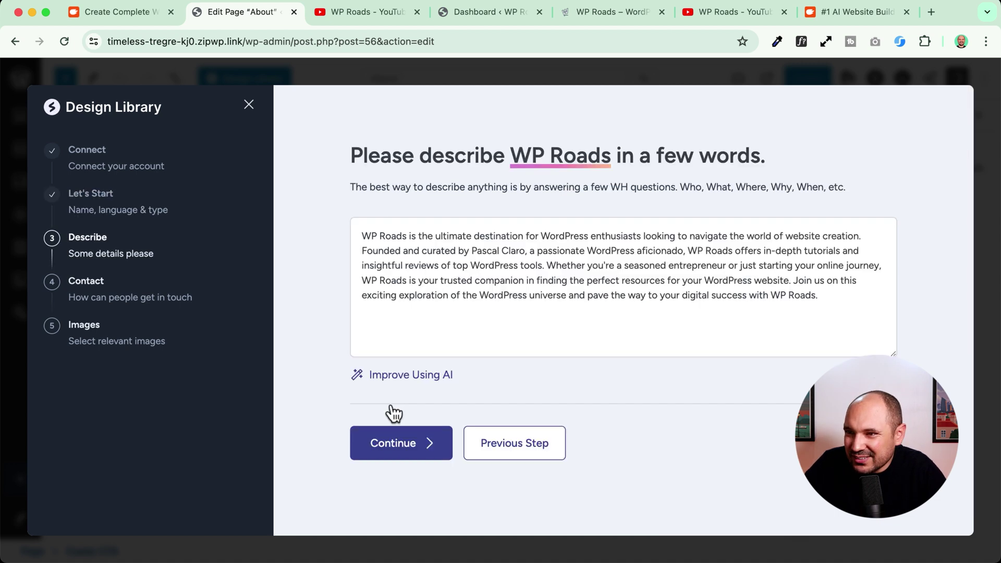
left_click(384, 439)
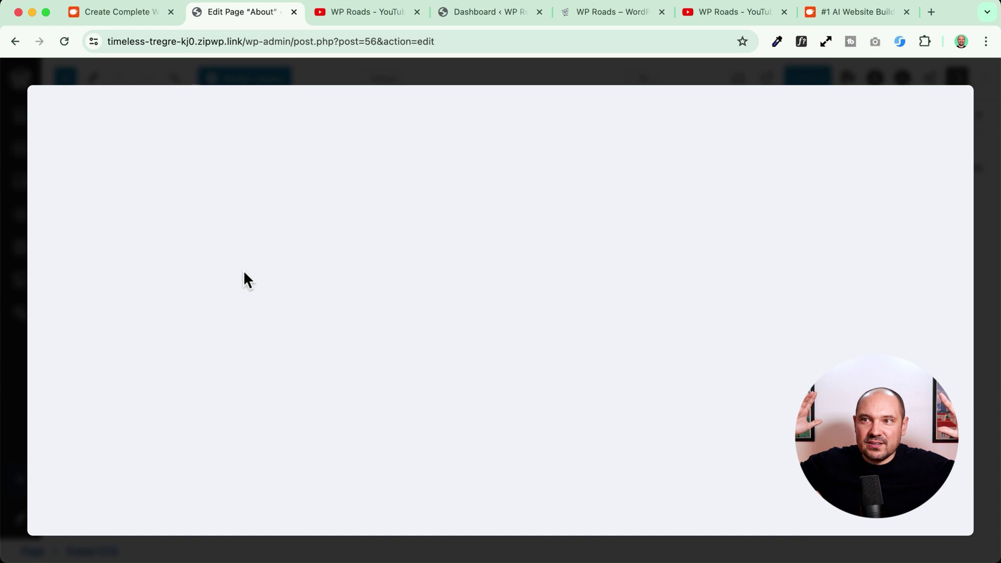
left_click(66, 41)
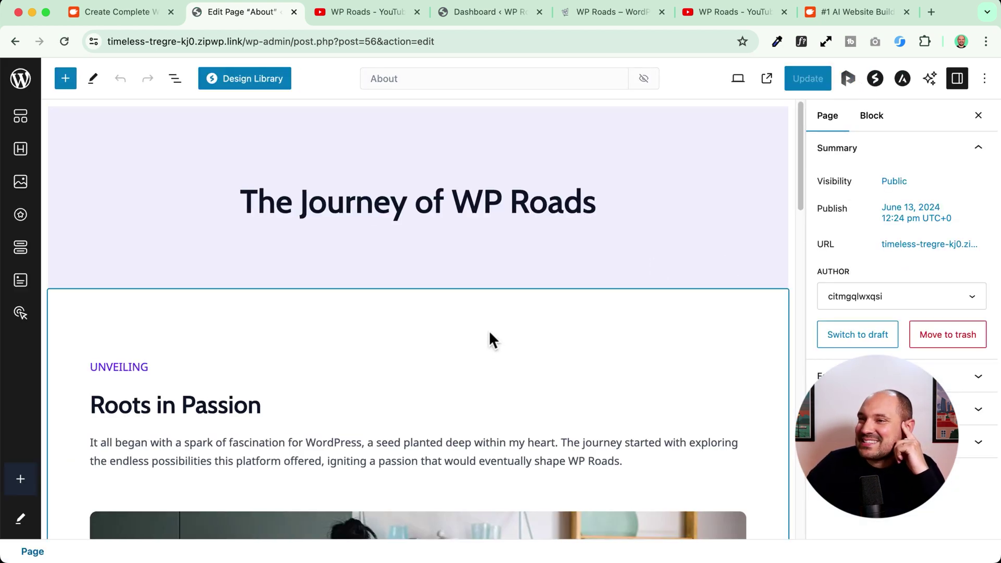
- Add three more WordPress photos, including the t-shirt laptop and plugin-screen shots, to the AI images and save
left_click(246, 86)
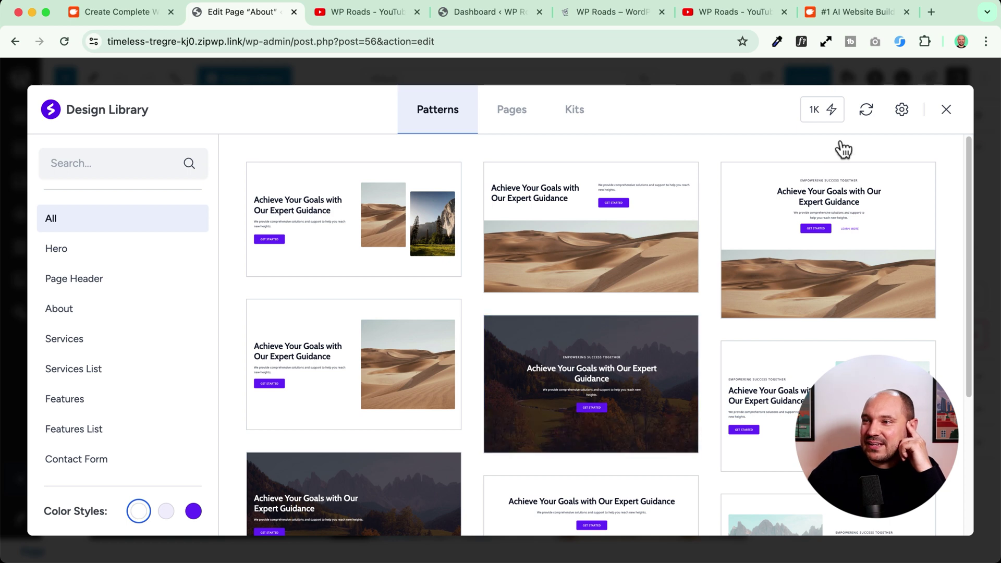
left_click(903, 109)
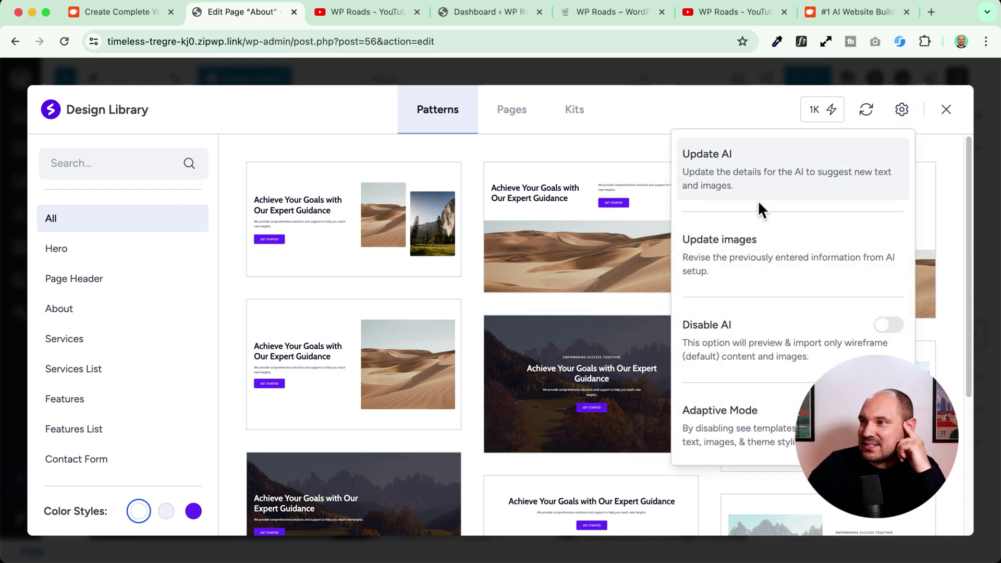
left_click(741, 265)
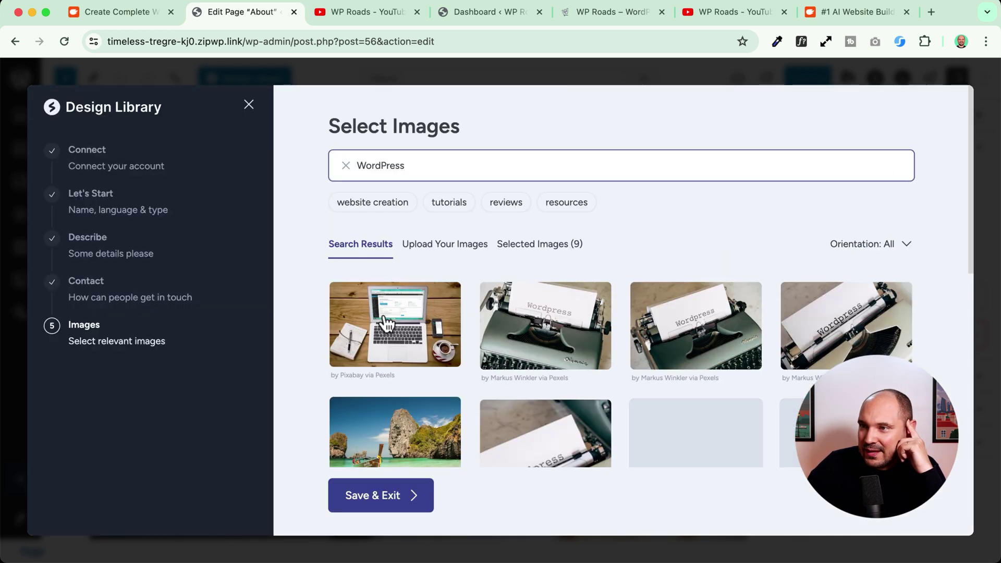
scroll(487, 394, "down", 1)
scroll(488, 388, "down", 1)
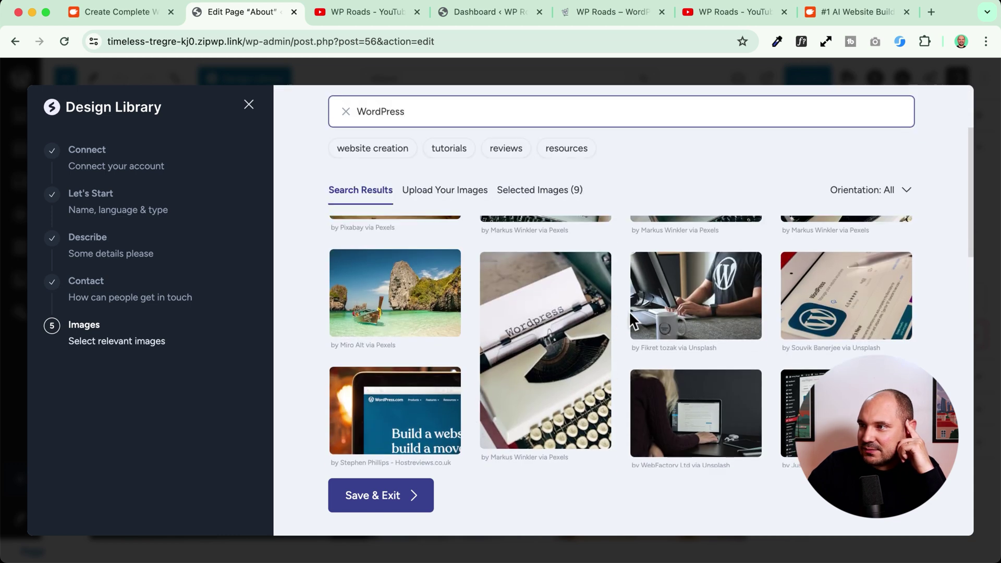
left_click(712, 290)
scroll(522, 285, "down", 3)
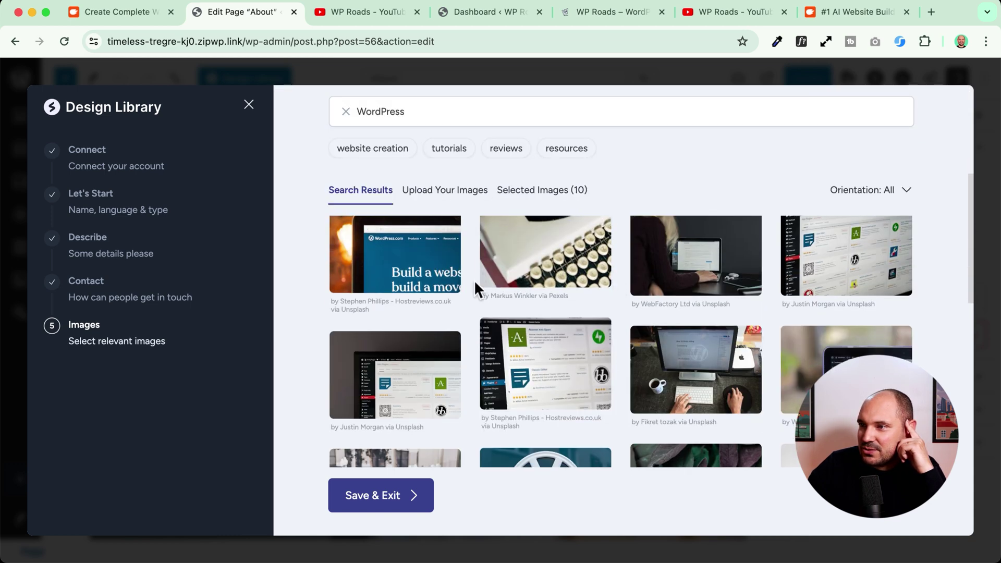
left_click(417, 275)
scroll(414, 365, "down", 2)
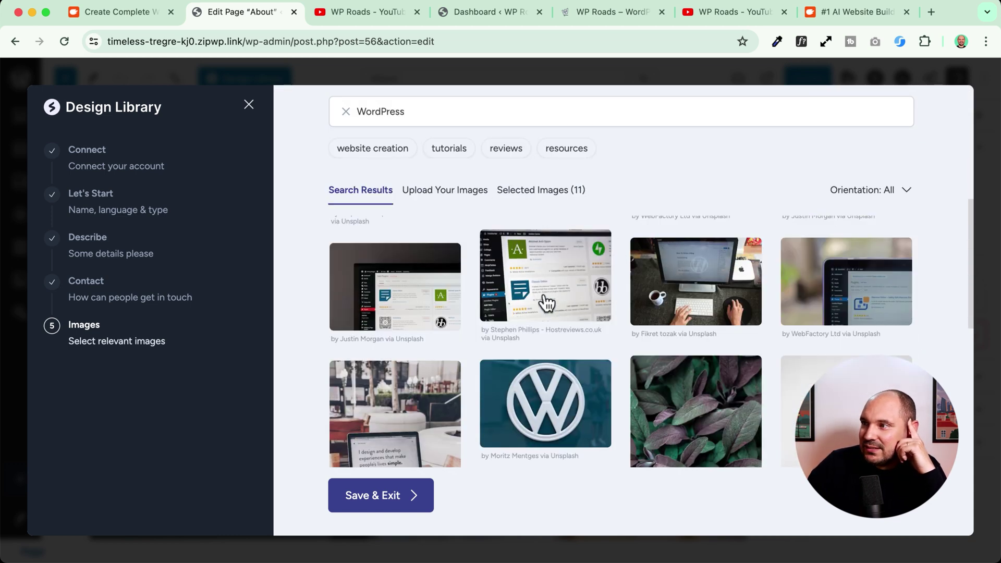
left_click(545, 300)
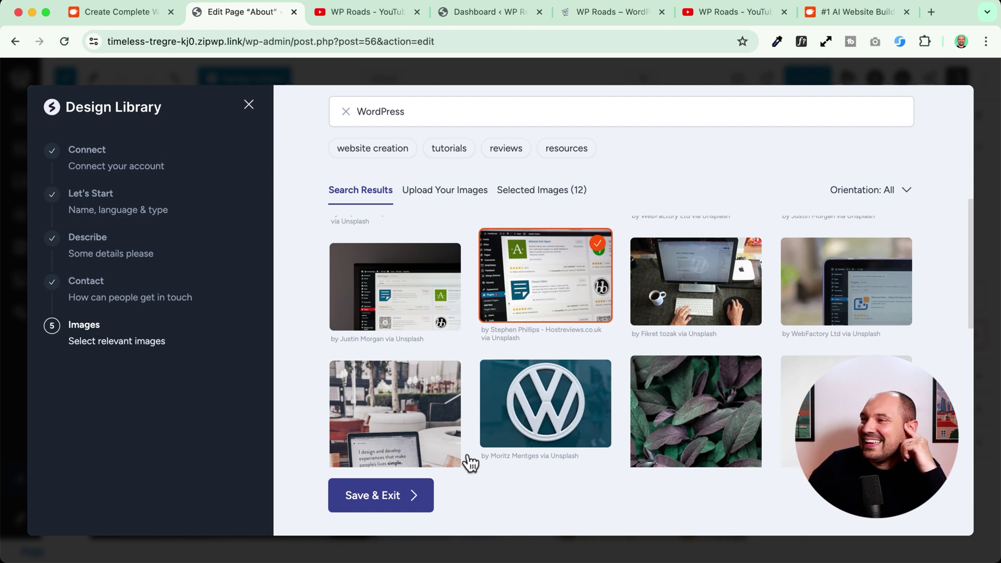
left_click(380, 492)
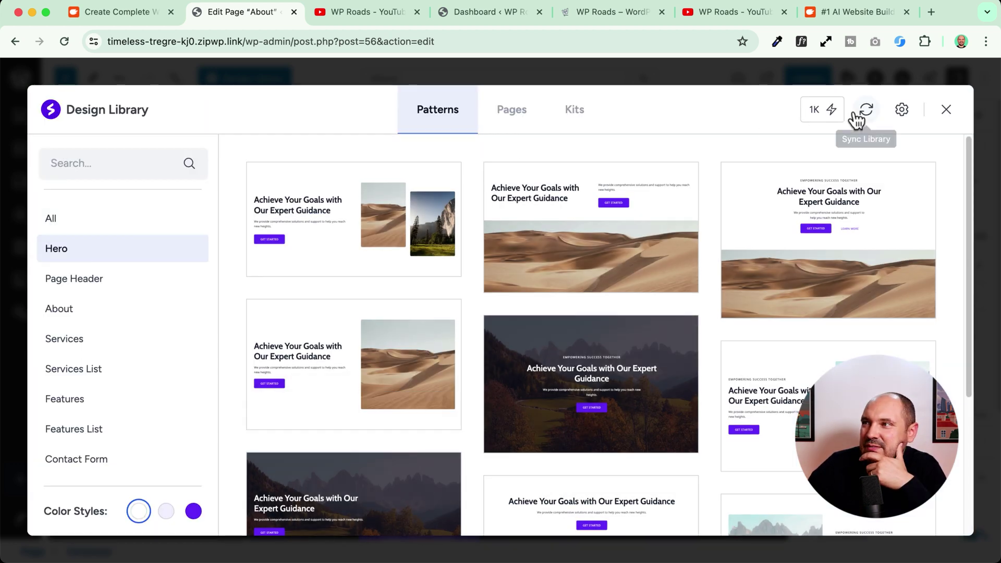
- Personalize the Call To Action patterns with AI, using the 500-credit Personalize option
mouse_move(836, 112)
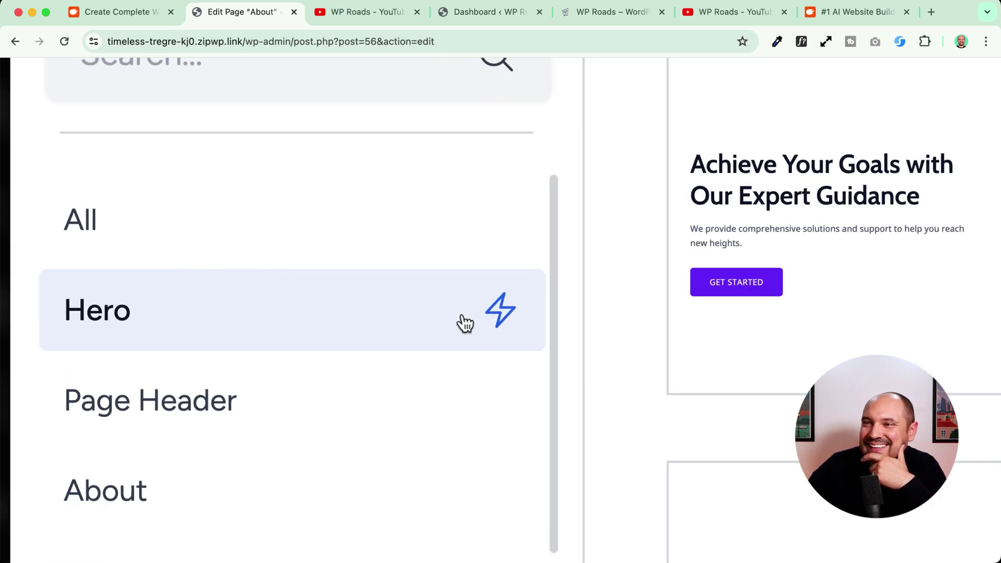
scroll(104, 375, "down", 3)
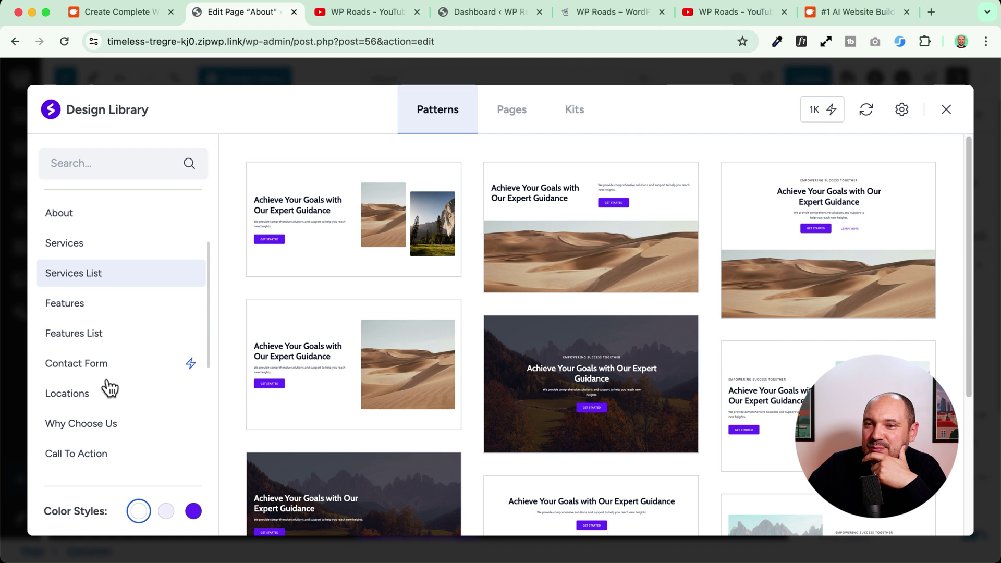
scroll(105, 380, "down", 4)
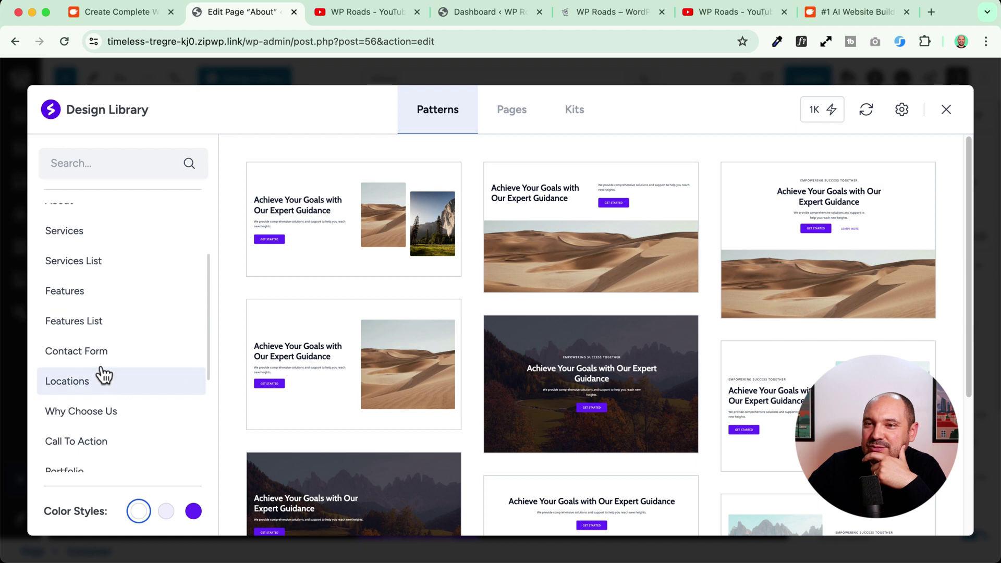
left_click(108, 358)
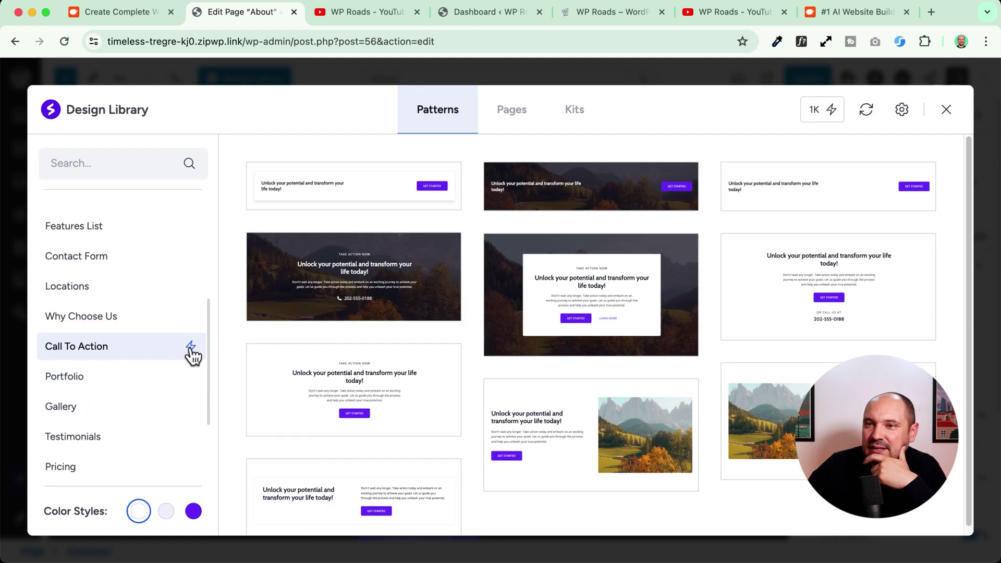
left_click(191, 348)
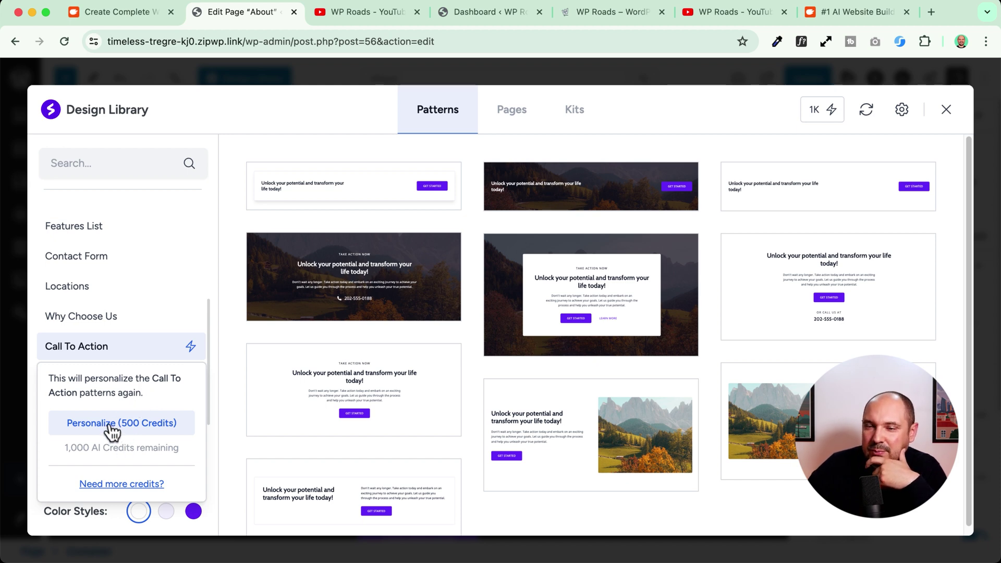
left_click(139, 424)
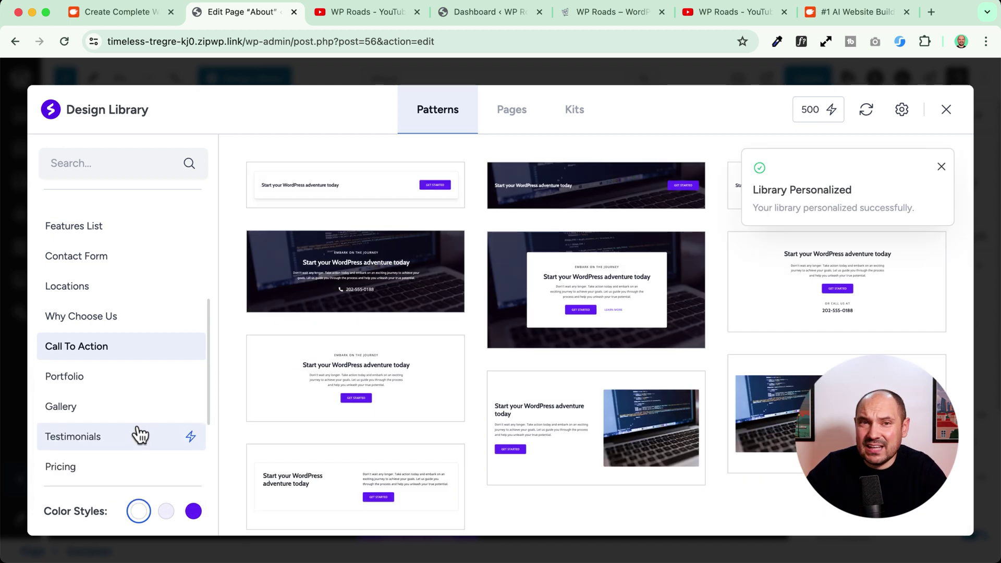
- Sync the design library after the personalization finishes
mouse_move(604, 391)
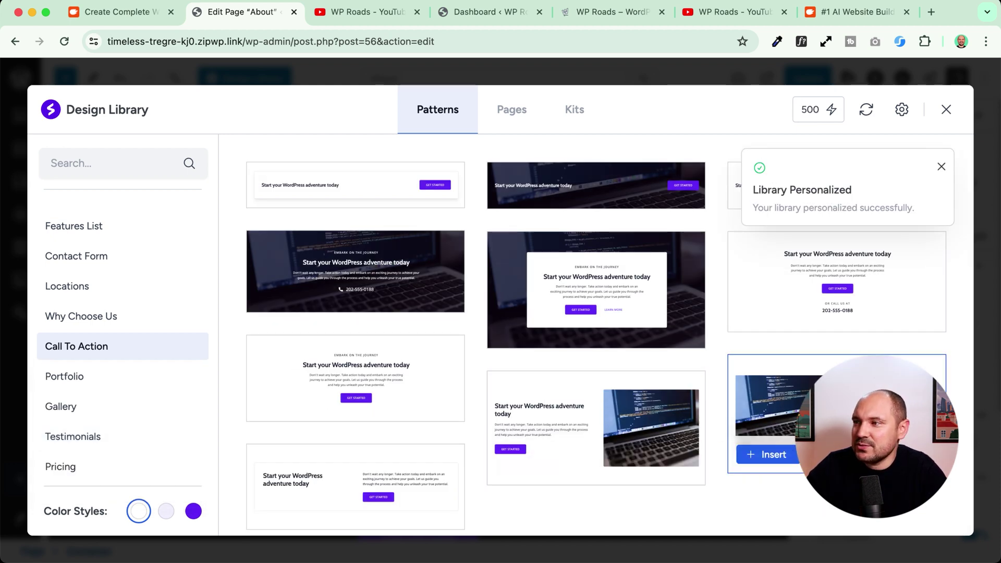
mouse_move(344, 380)
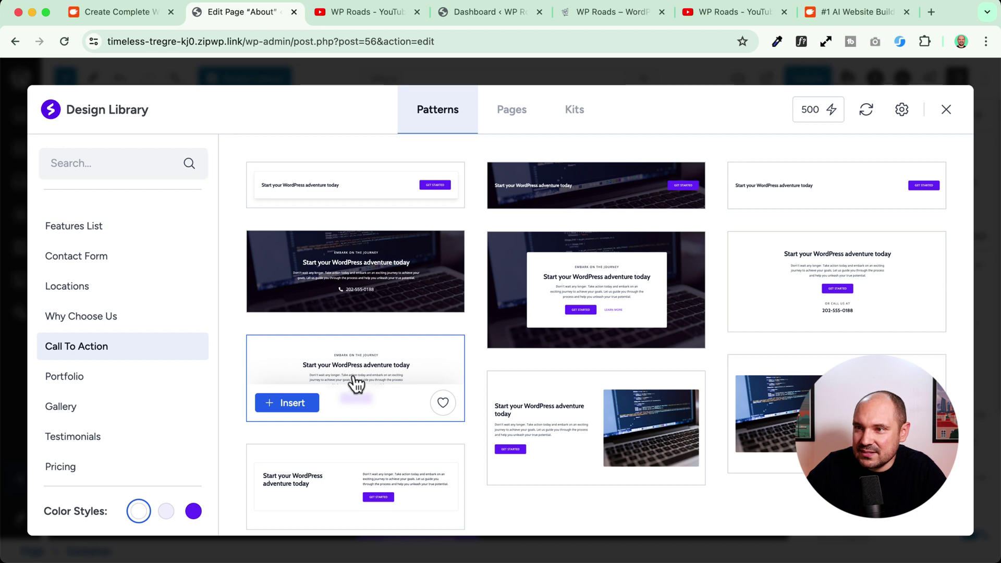
mouse_move(312, 276)
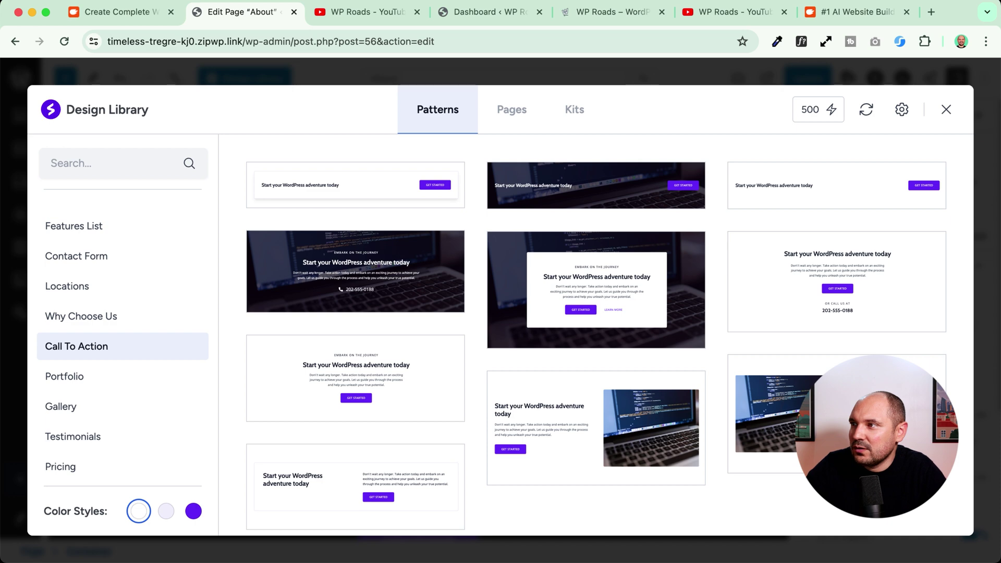
left_click(862, 110)
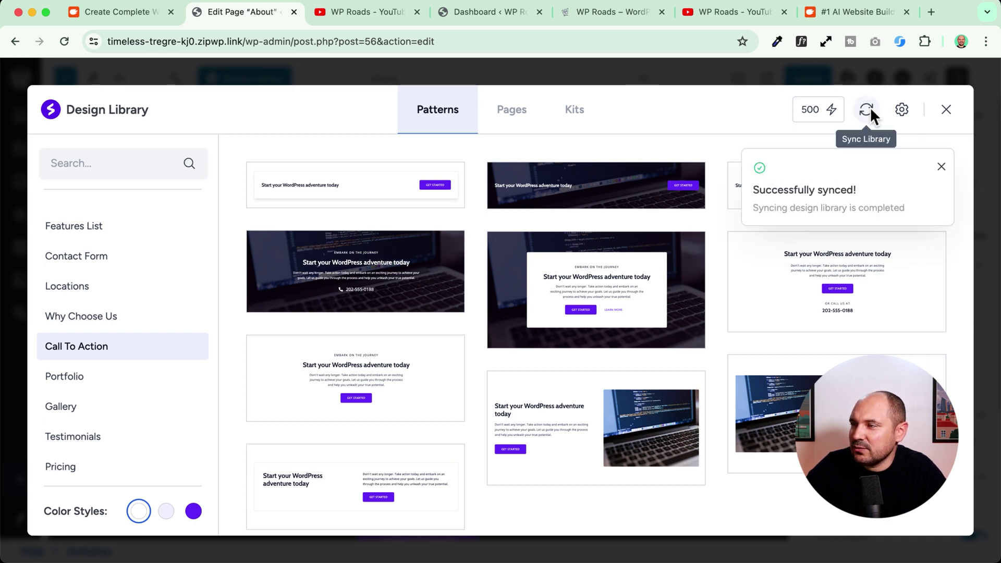
- Insert the 'Start your WordPress adventure today' call-to-action pattern with the laptop photo into About
scroll(96, 349, "up", 5)
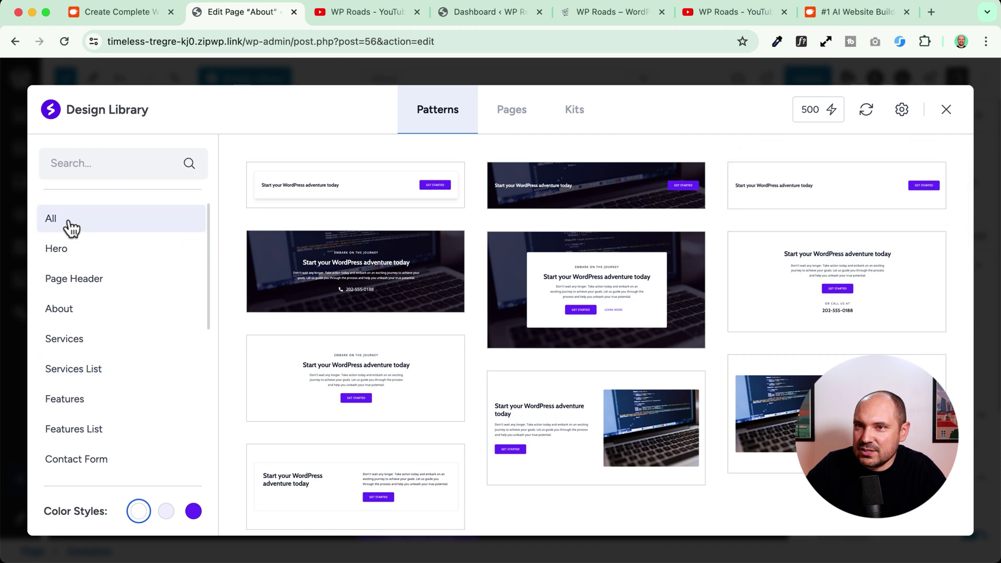
left_click(67, 226)
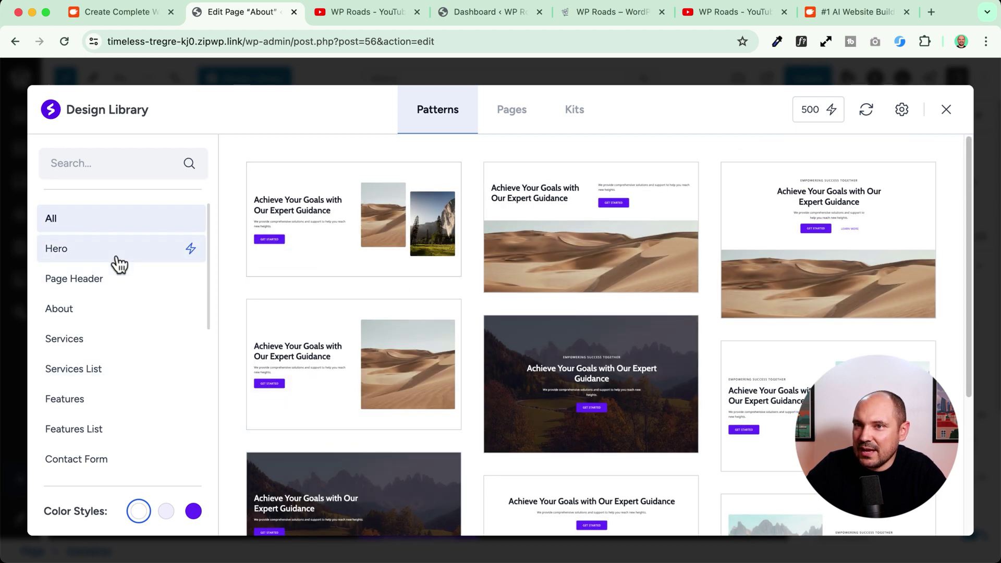
scroll(106, 352, "down", 3)
scroll(105, 360, "down", 3)
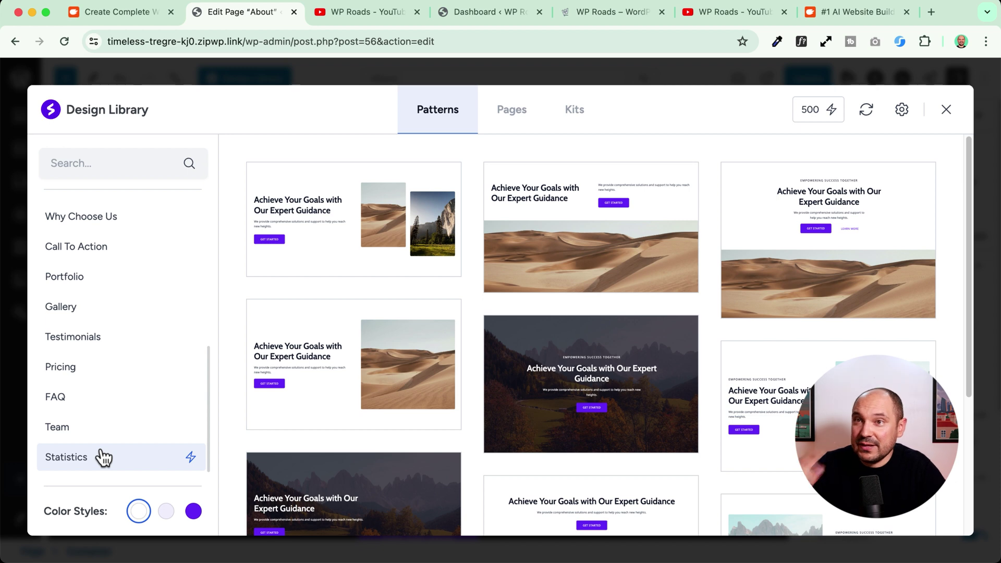
left_click(89, 255)
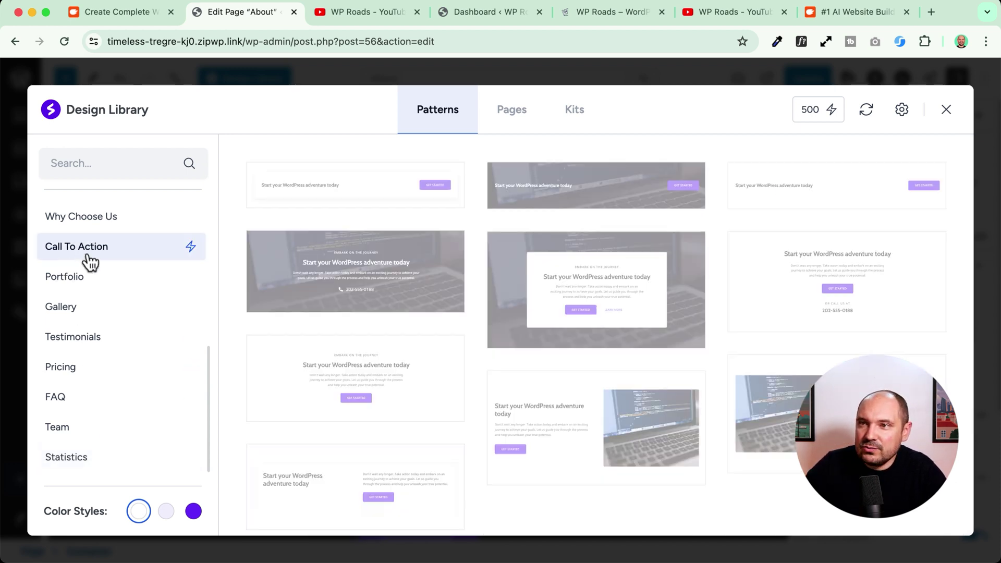
mouse_move(541, 476)
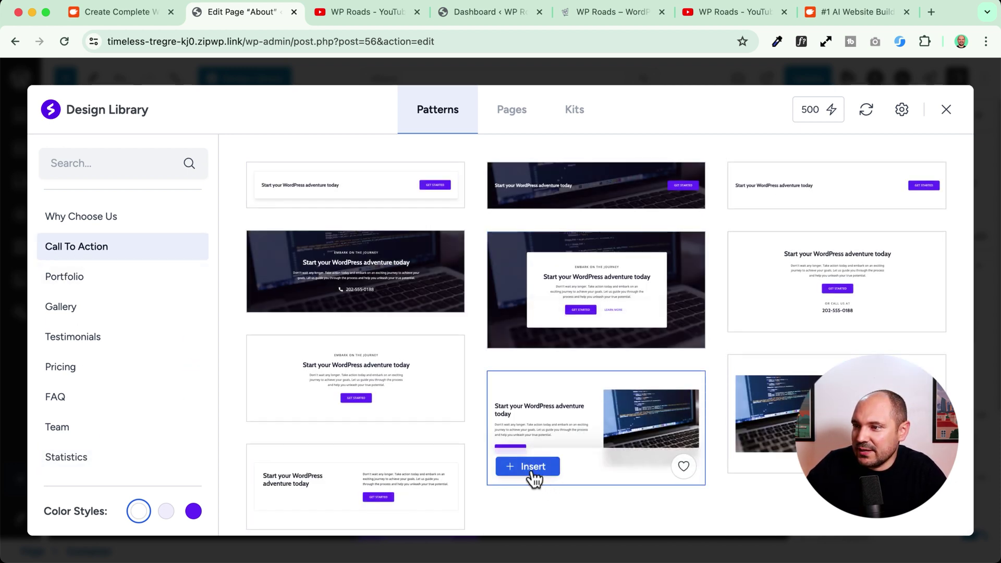
left_click(529, 472)
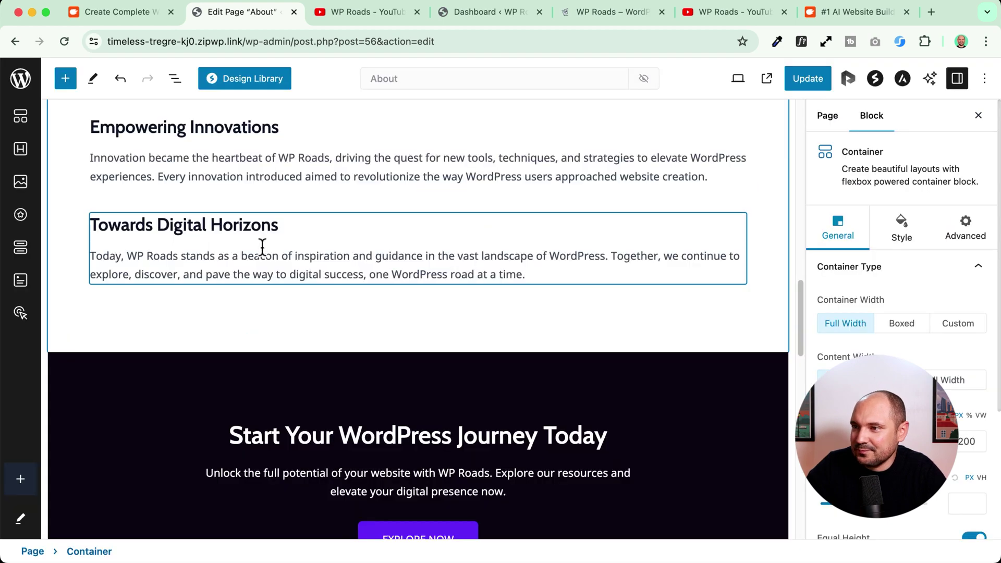
scroll(154, 247, "up", 6)
scroll(155, 247, "down", 4)
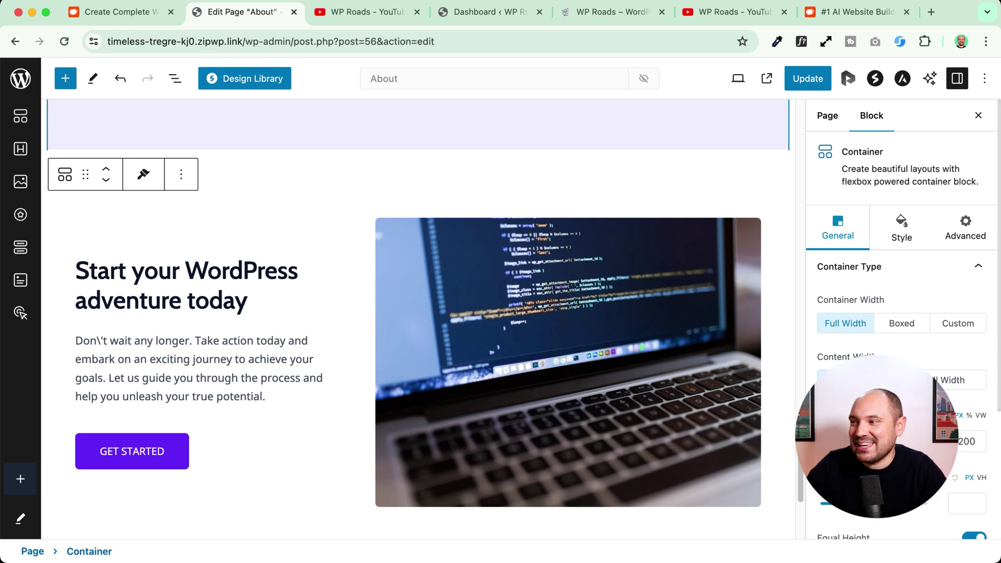
scroll(209, 313, "up", 10)
- Trim the ZipWP address down to app.zipwp.com to load the dashboard
left_click(102, 11)
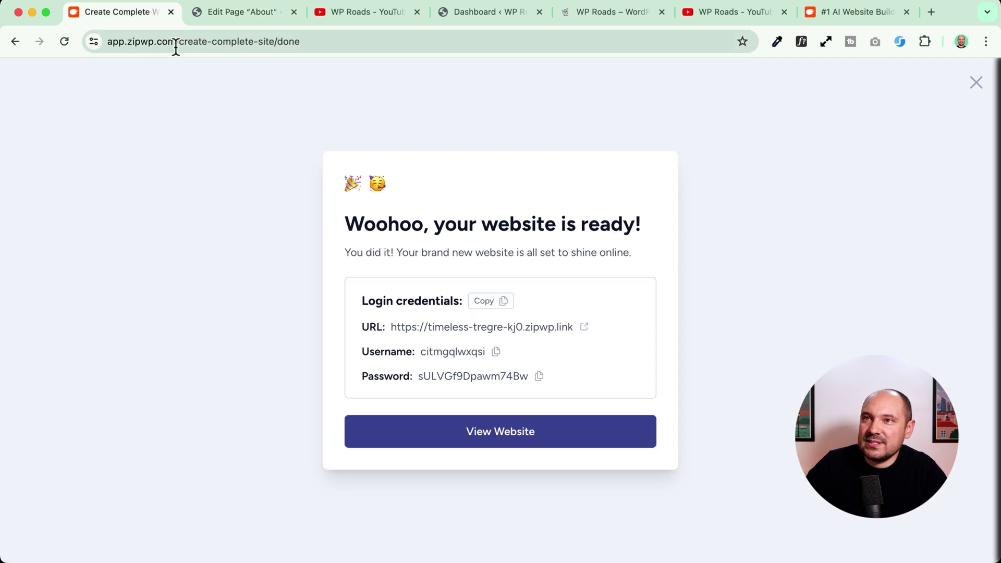
left_click_drag(181, 42, 396, 43)
key("BackSpace")
key("Return")
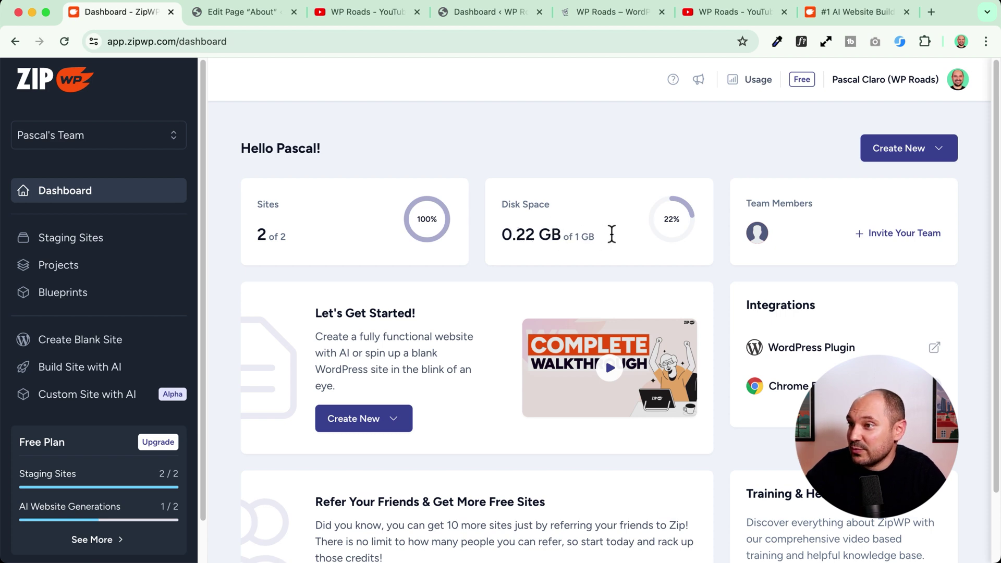
- Open the WP Roads live site from Staging Sites in a new tab, then return to ZipWP
scroll(257, 323, "down", 3)
scroll(251, 318, "up", 3)
left_click(65, 239)
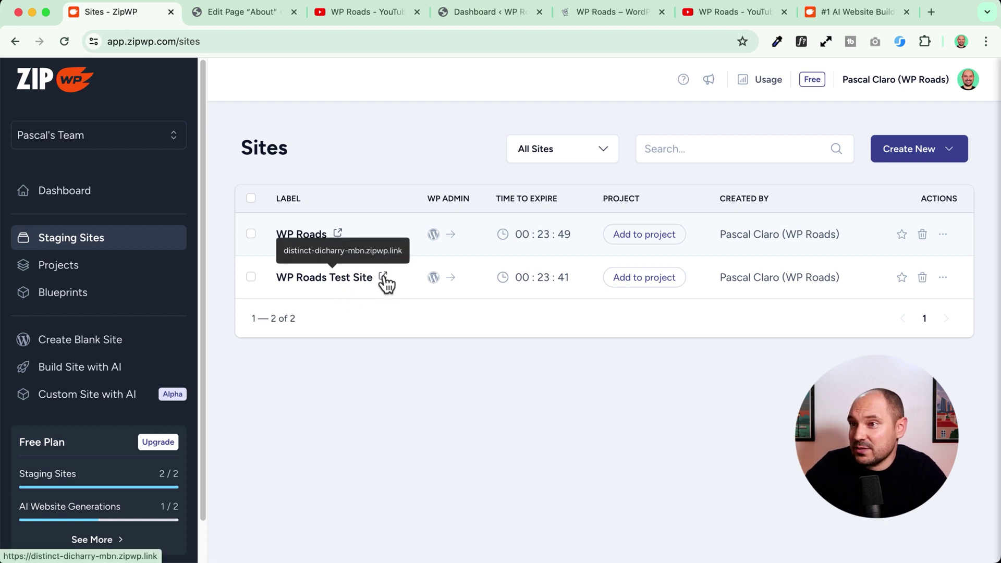
left_click(338, 234)
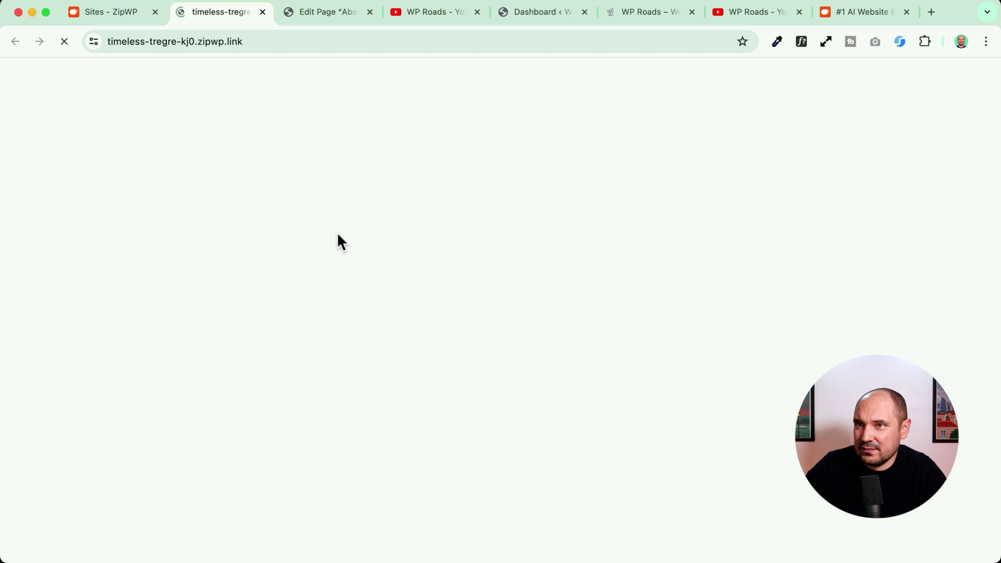
scroll(179, 220, "down", 20)
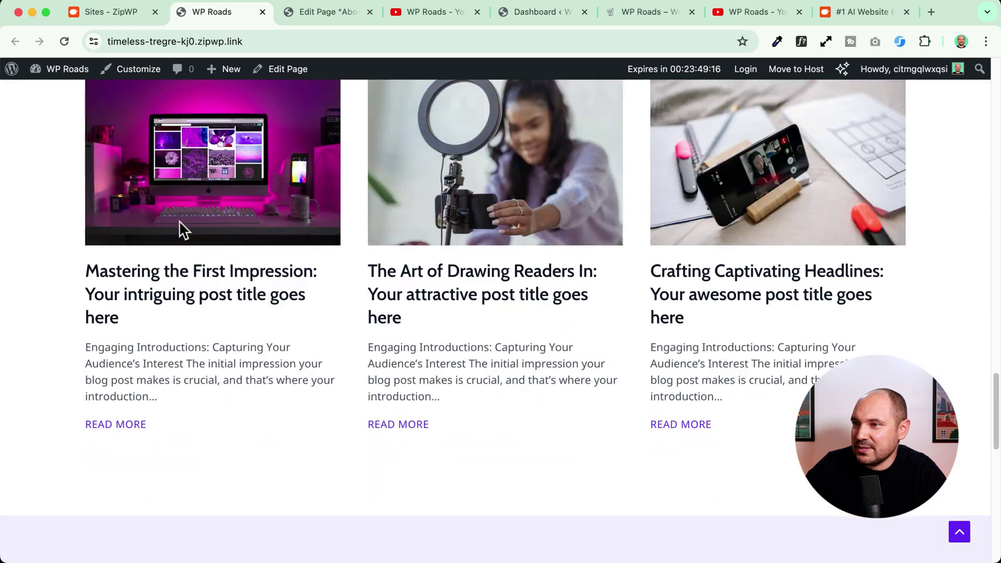
scroll(179, 221, "down", 5)
scroll(156, 157, "up", 20)
left_click(114, 12)
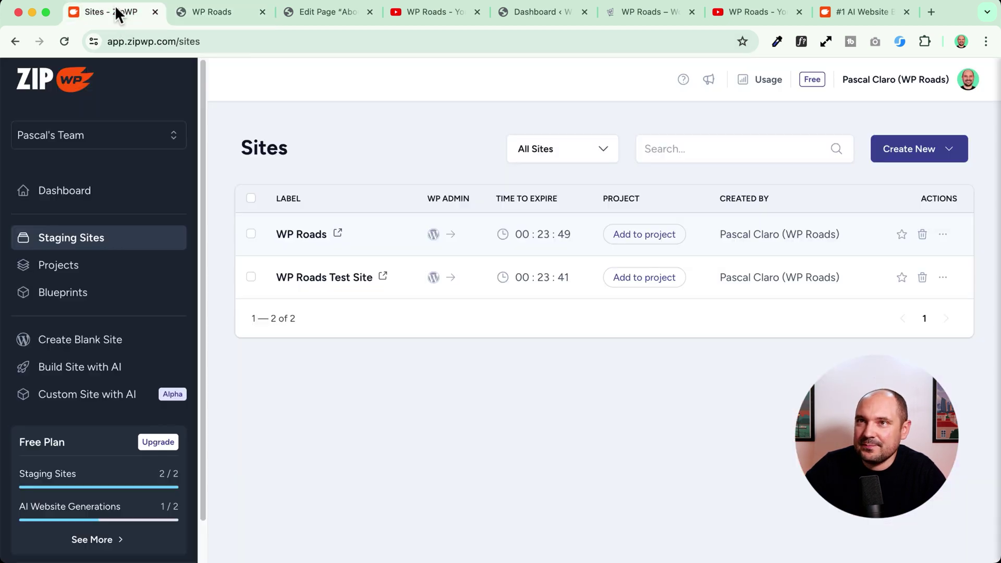
- Review the paid-only Projects and Blueprints pages, dismiss the AI build limit notice, and return to WP Roads
left_click(55, 267)
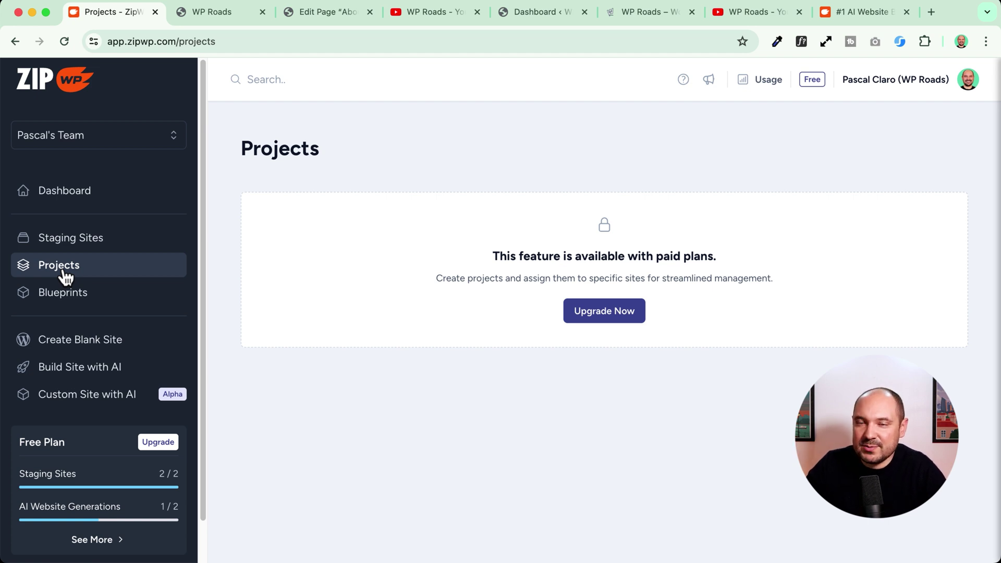
left_click(60, 304)
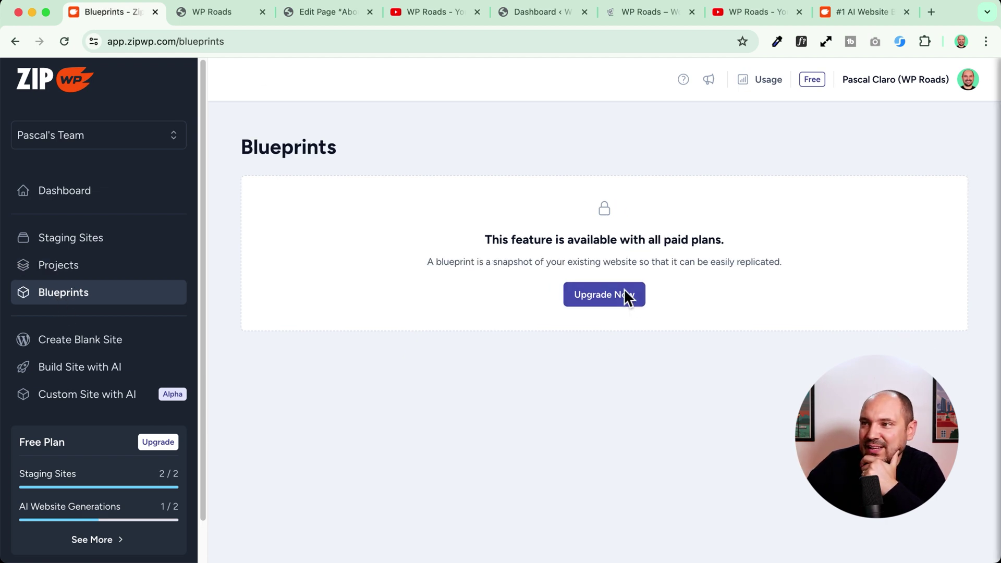
left_click(61, 372)
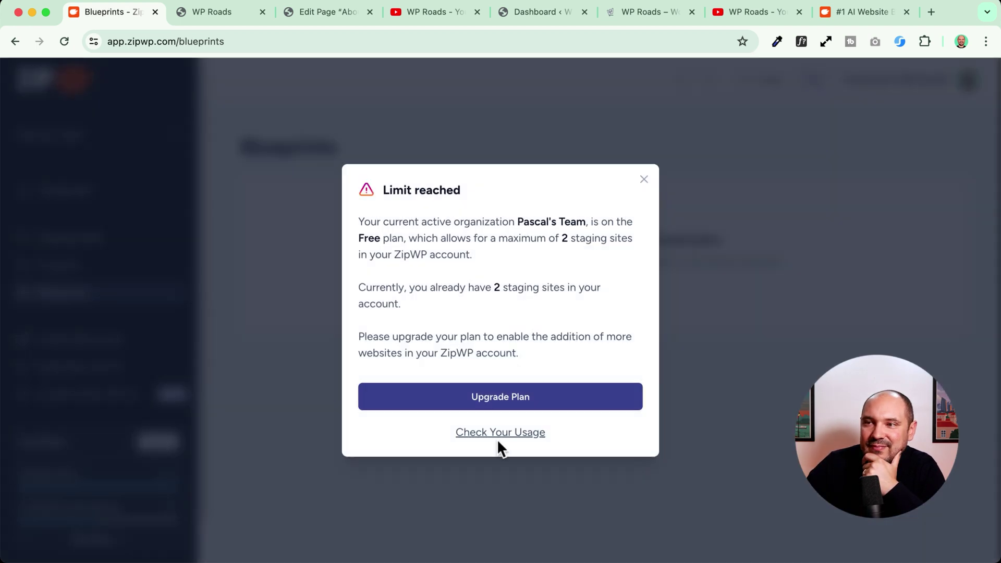
left_click(643, 180)
scroll(72, 384, "down", 2)
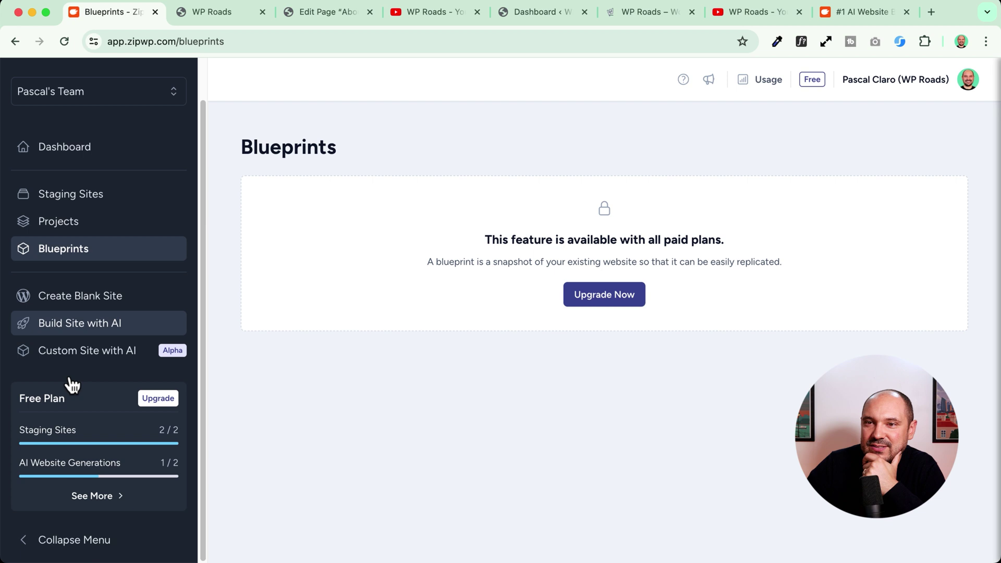
scroll(117, 311, "up", 2)
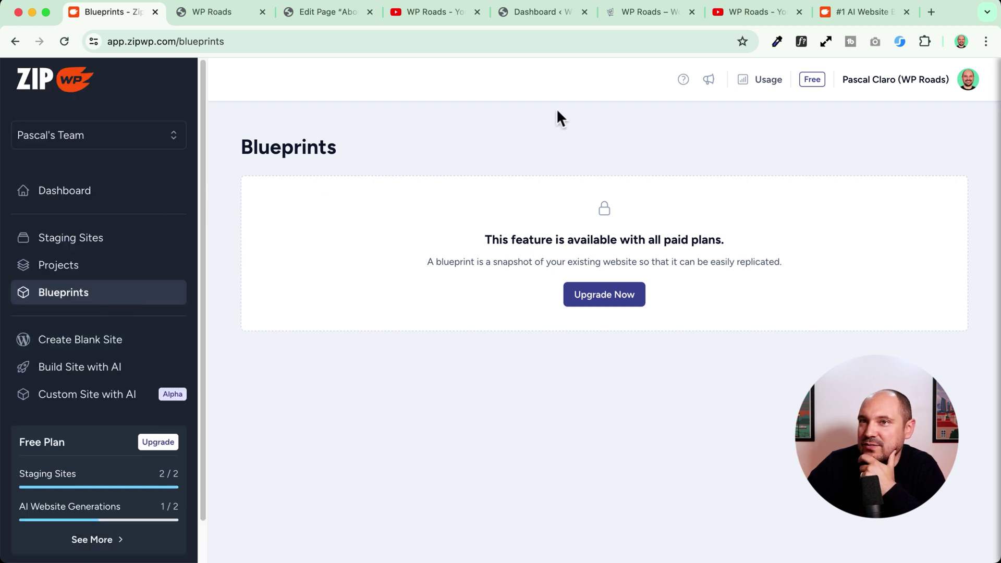
key("ctrl+Tab")
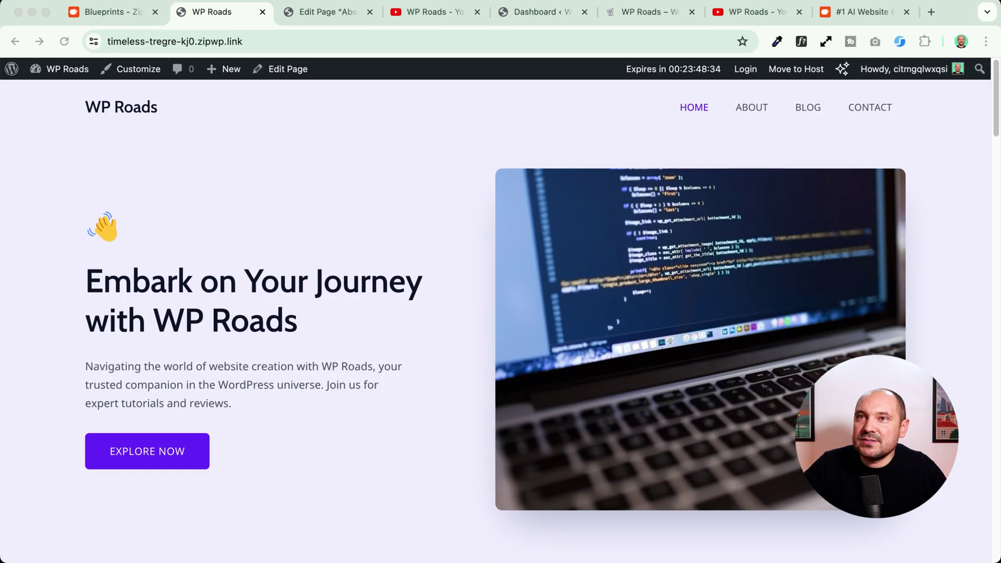